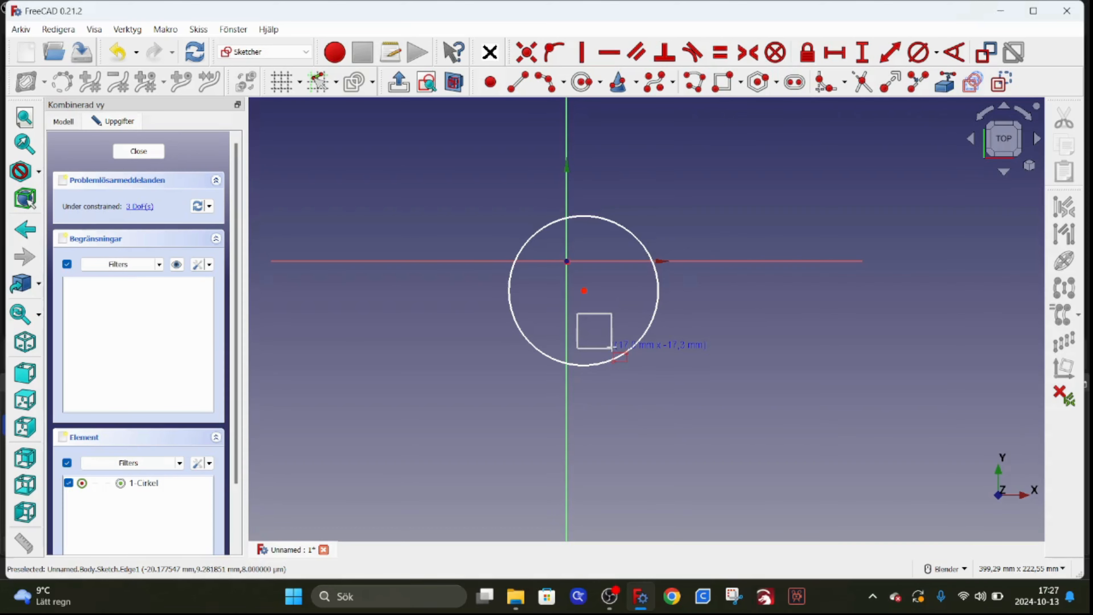
Complete the small square inside the circle, close the sketch, and pad it 10 mm
click(613, 347)
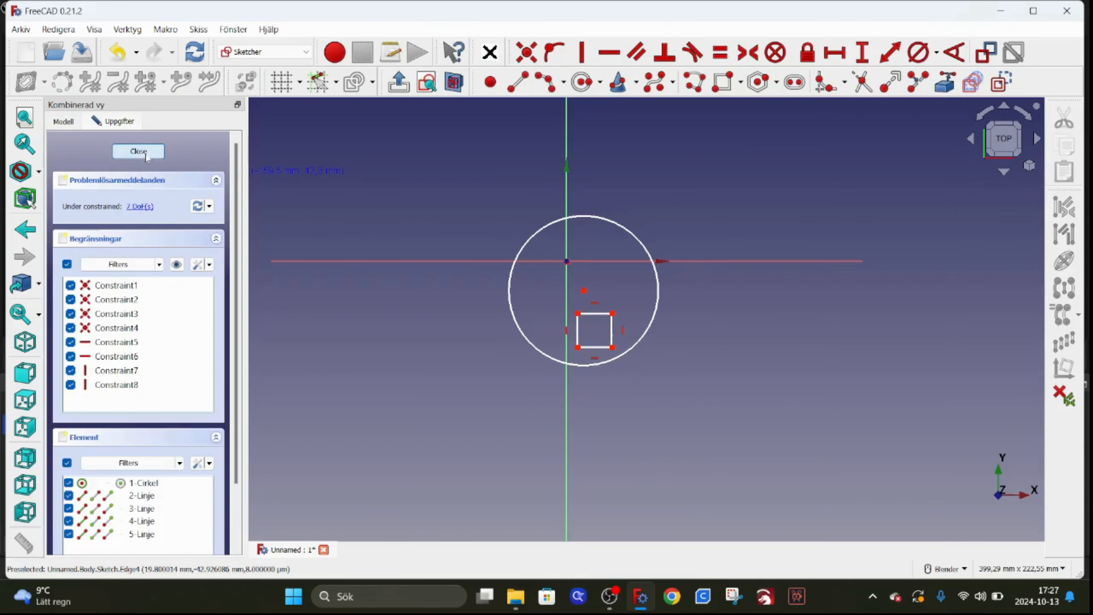
click(138, 152)
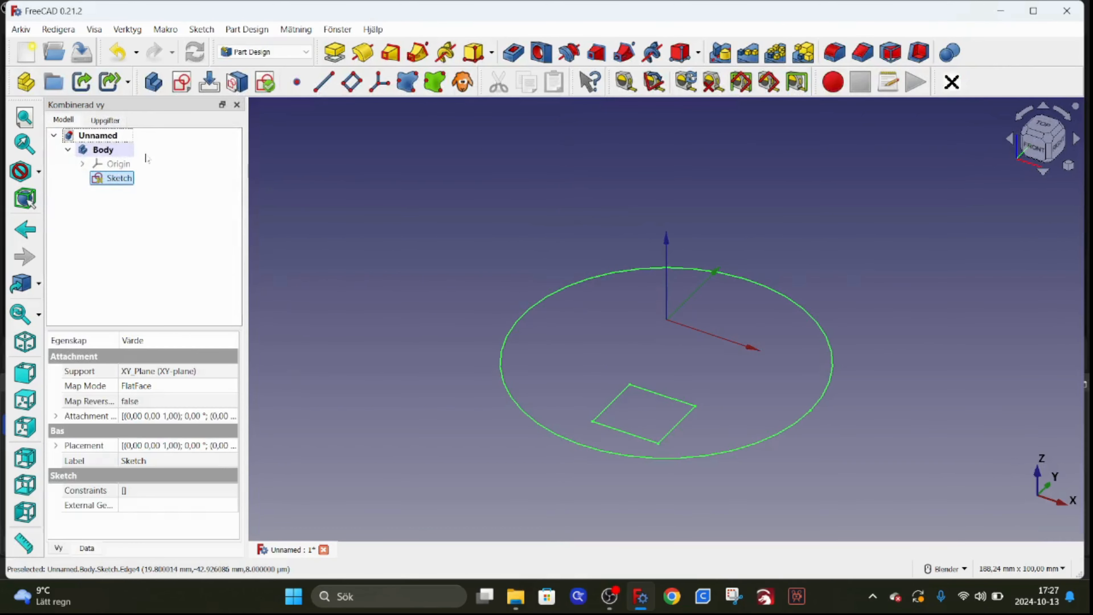
click(335, 52)
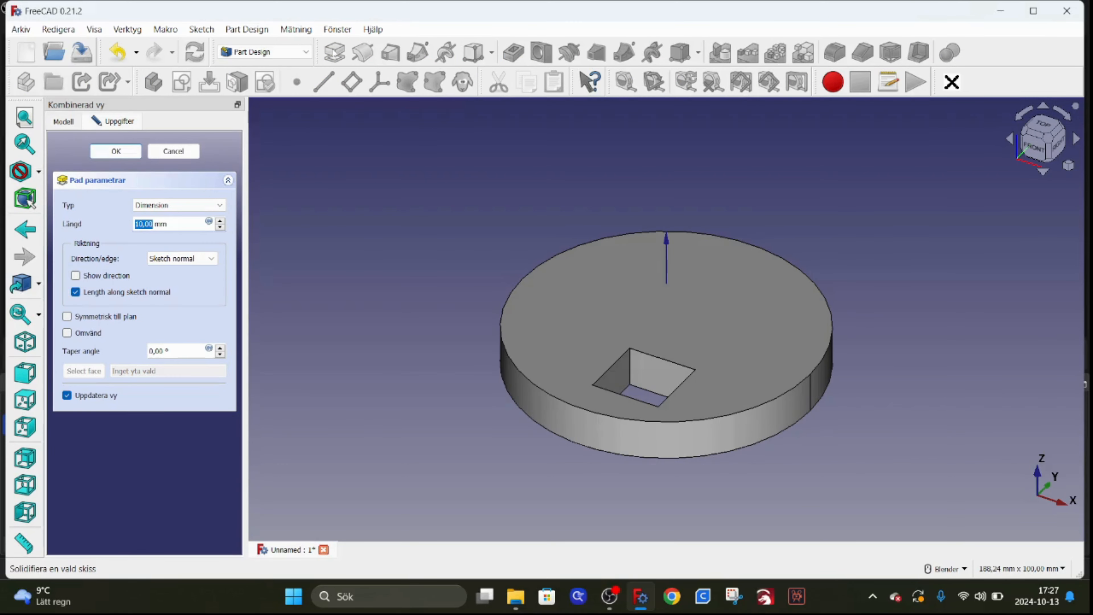
click(116, 152)
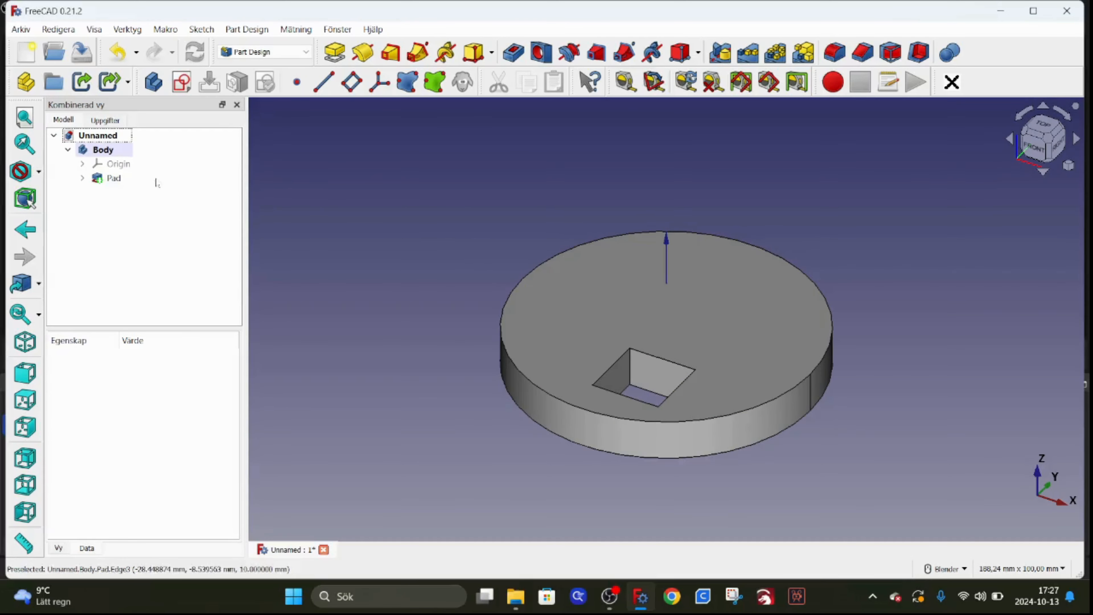
Reverse the direction of the disc's pad so it extends below the sketch plane
double_click(113, 178)
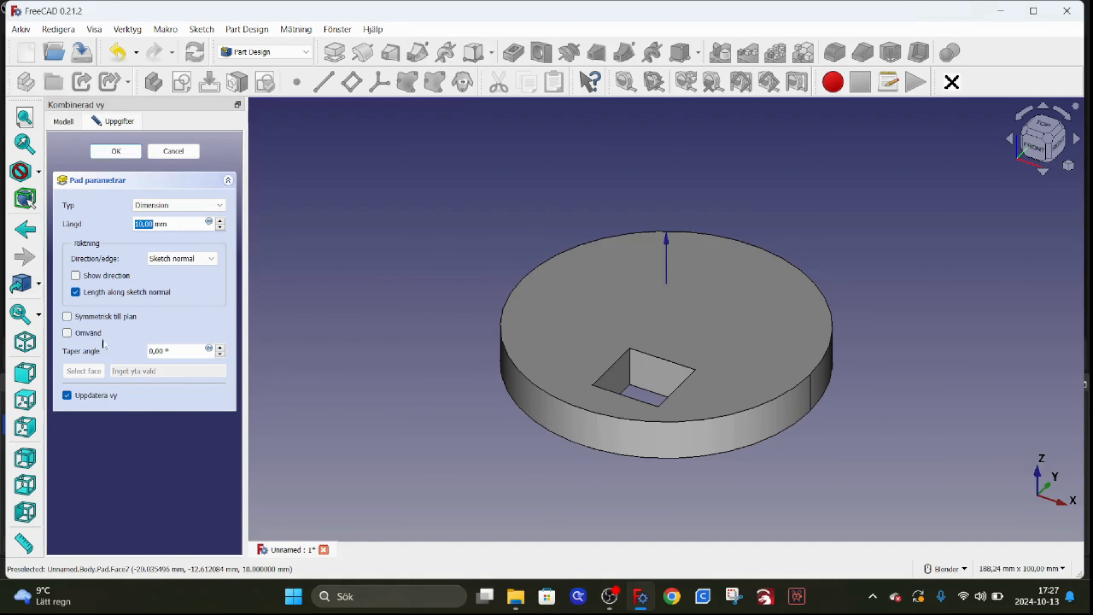
click(67, 334)
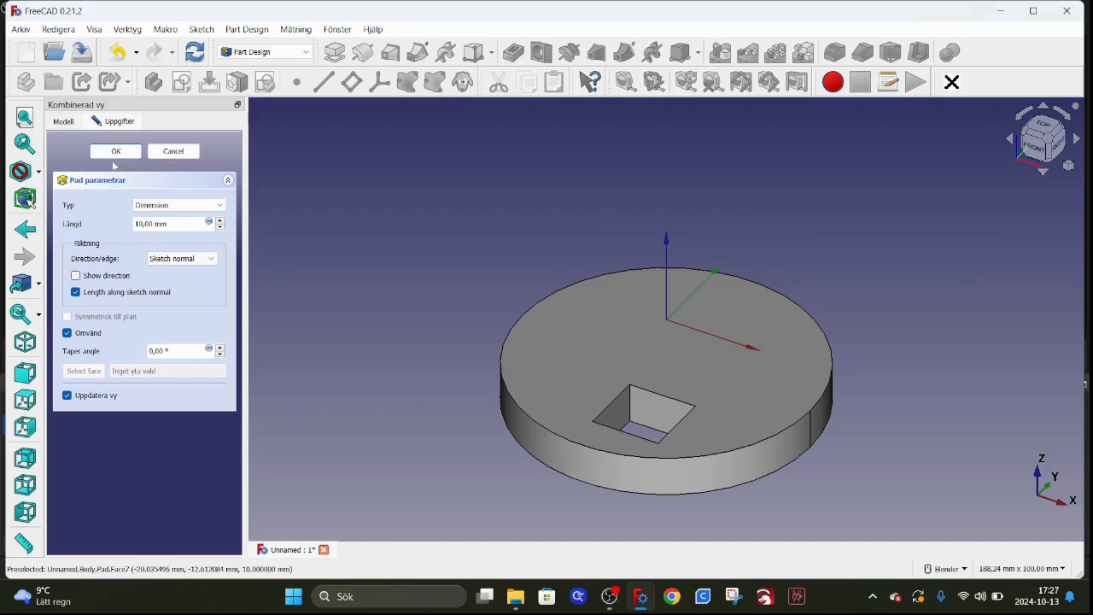
click(115, 152)
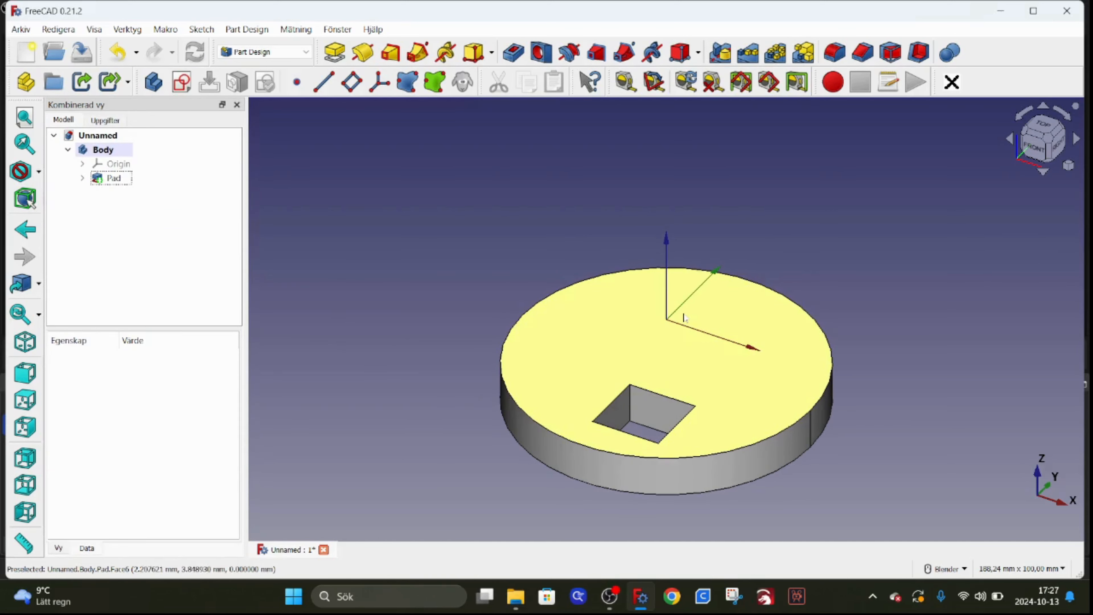
Sketch a slanted slot on the disc's top face beside the square hole and close the sketch
scroll(564, 198, down, 2)
scroll(602, 263, up, 3)
click(402, 136)
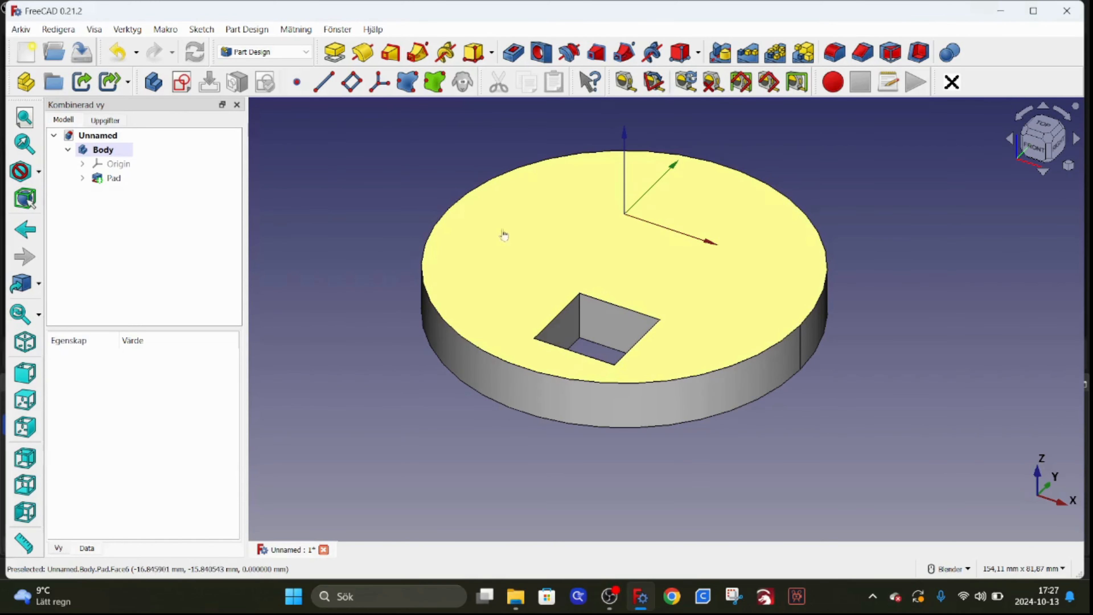
click(500, 233)
click(181, 82)
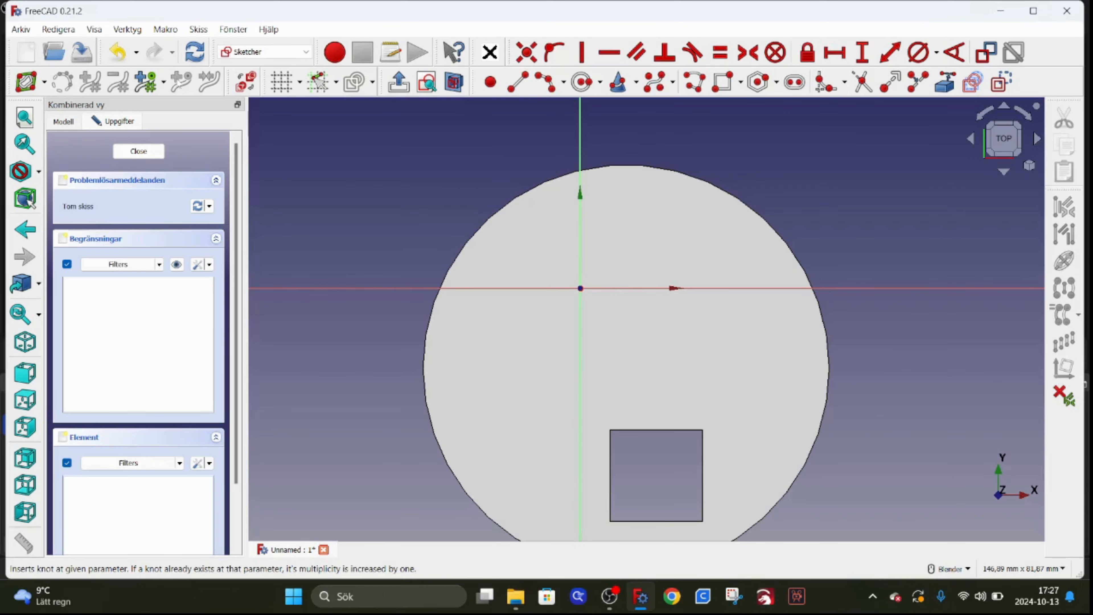
click(795, 83)
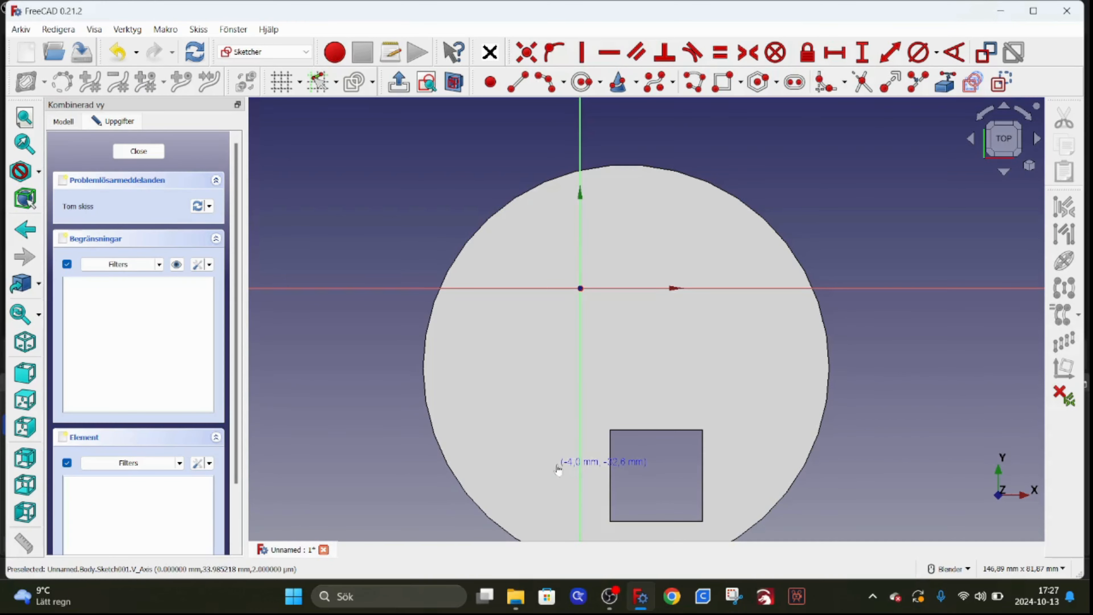
click(557, 465)
click(497, 347)
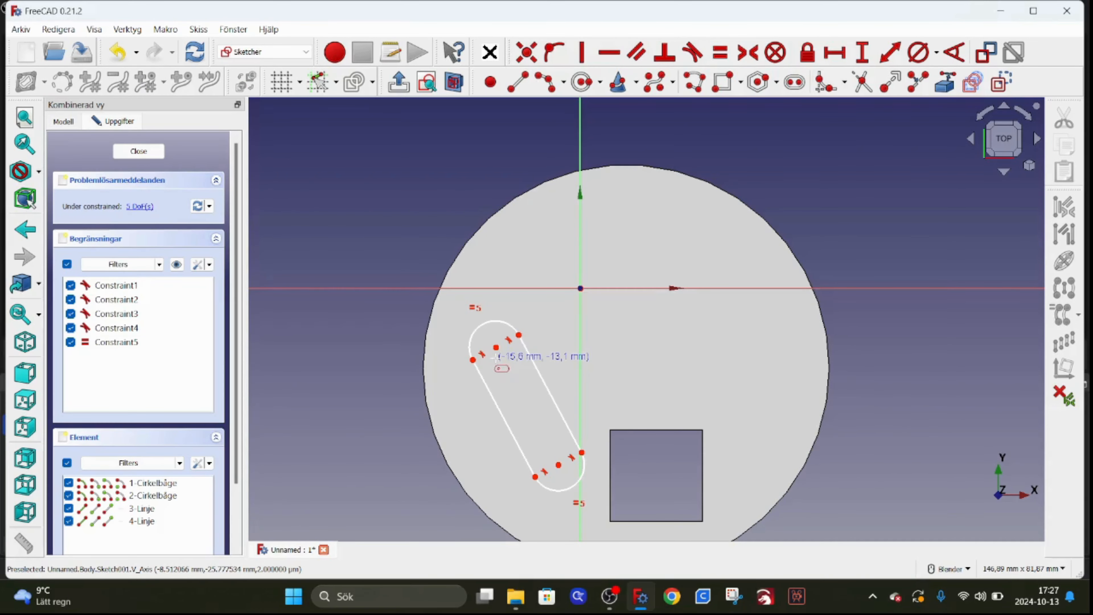
click(138, 153)
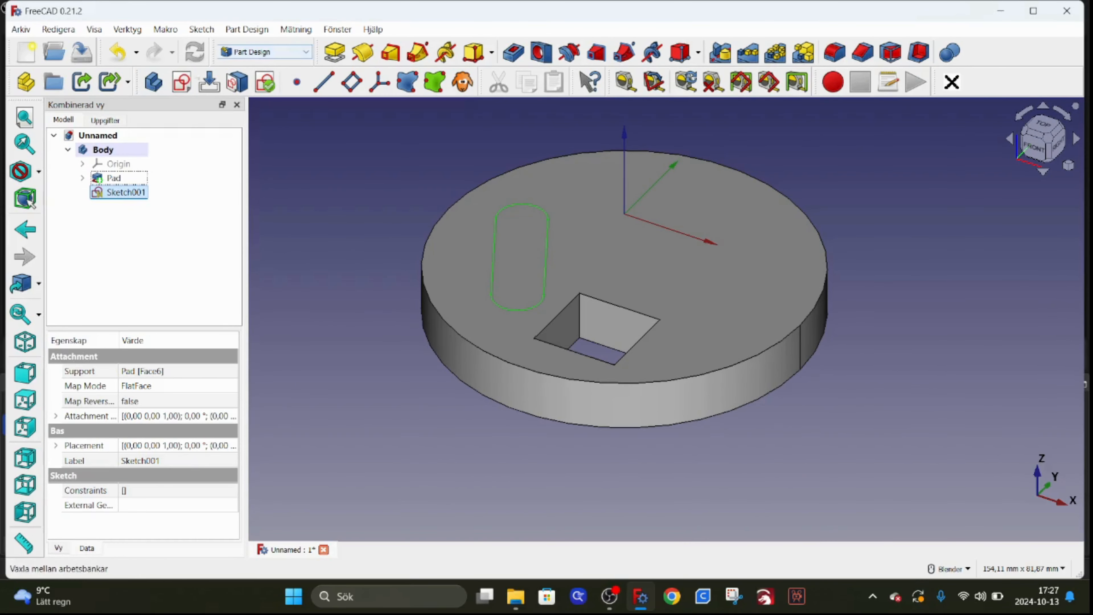
Cut the slot sketch into the disc as a 5 mm deep pocket
click(514, 52)
middle_drag(587, 259, 605, 283)
scroll(612, 306, down, 3)
scroll(612, 299, up, 2)
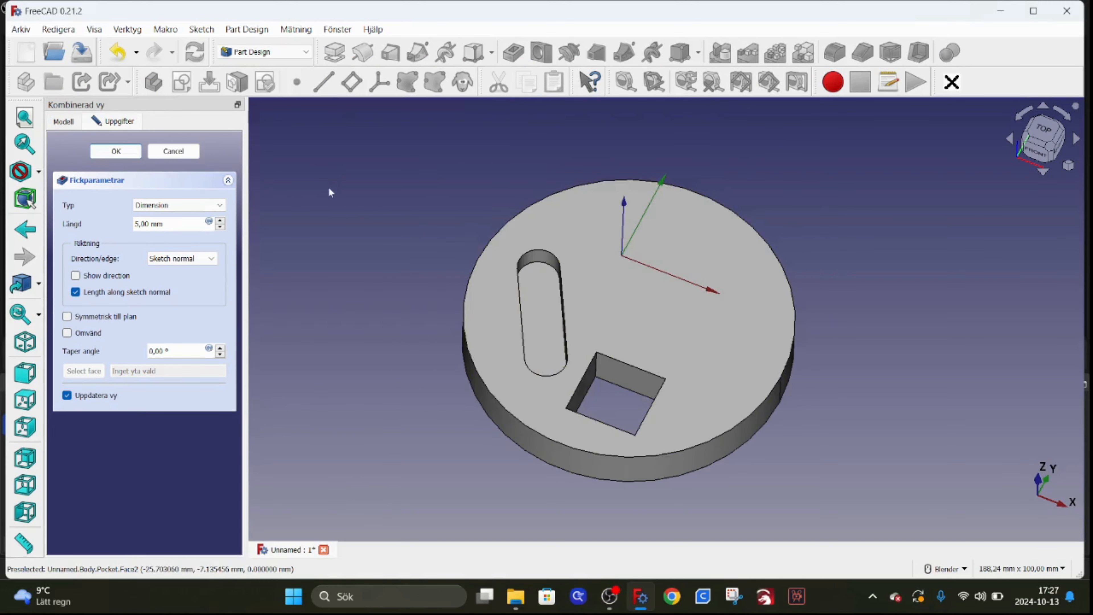
click(115, 151)
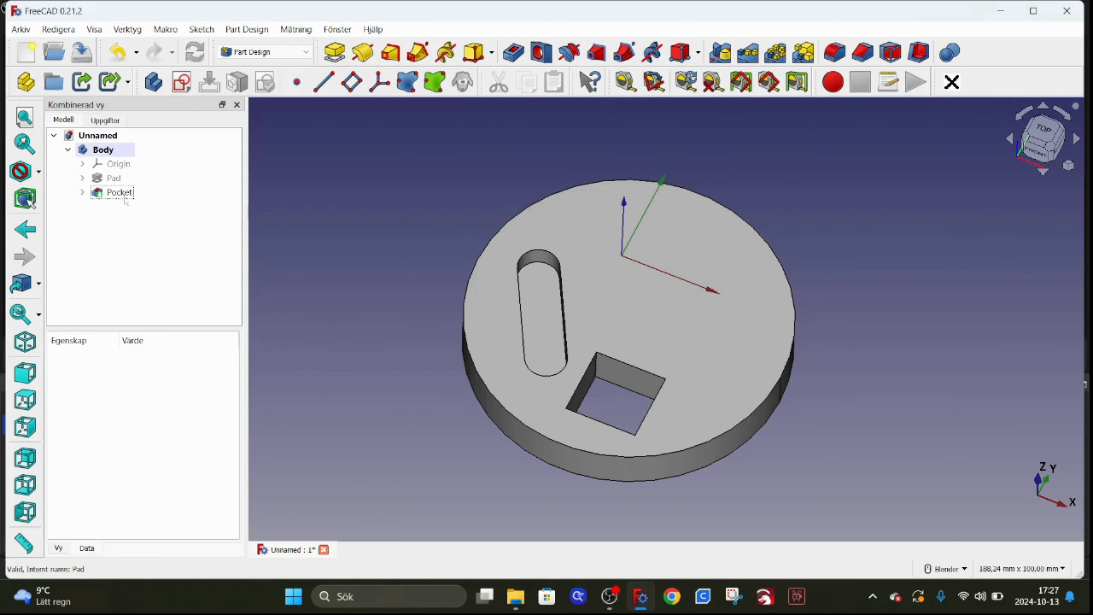
Look over the features listed under Body and collapse its branch in the model tree
click(103, 150)
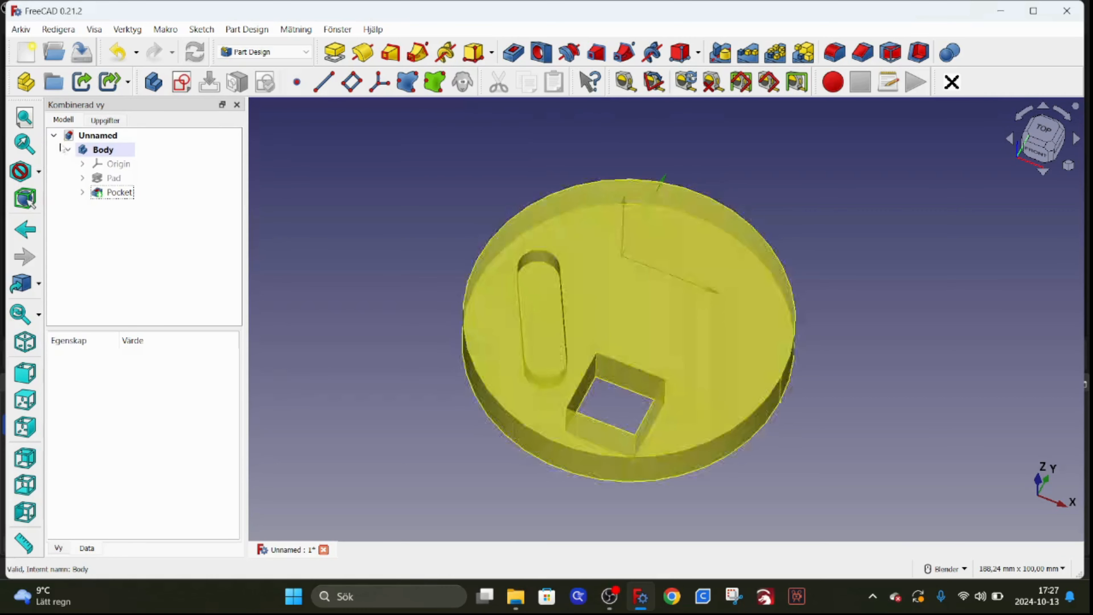
click(67, 149)
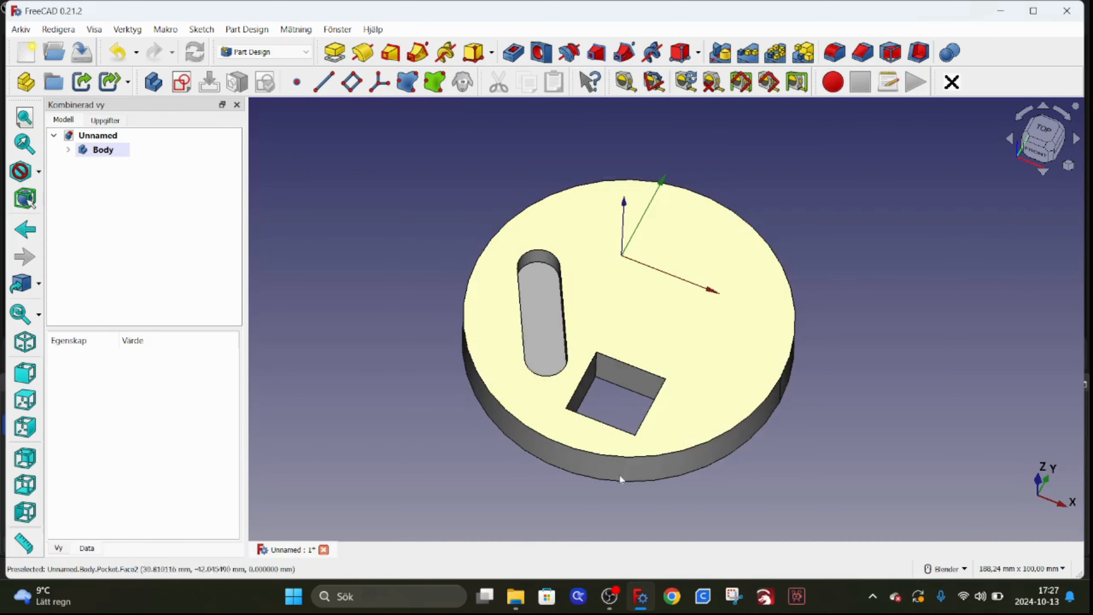
click(68, 151)
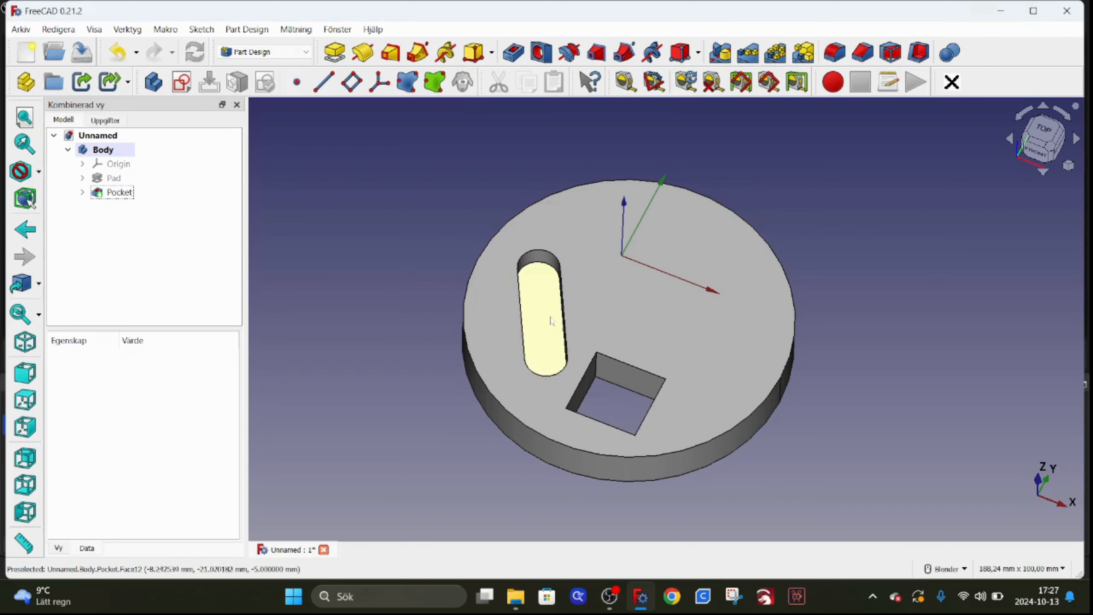
click(67, 150)
Switch to the Part workbench and add a default cube at the origin, outside the body
click(265, 52)
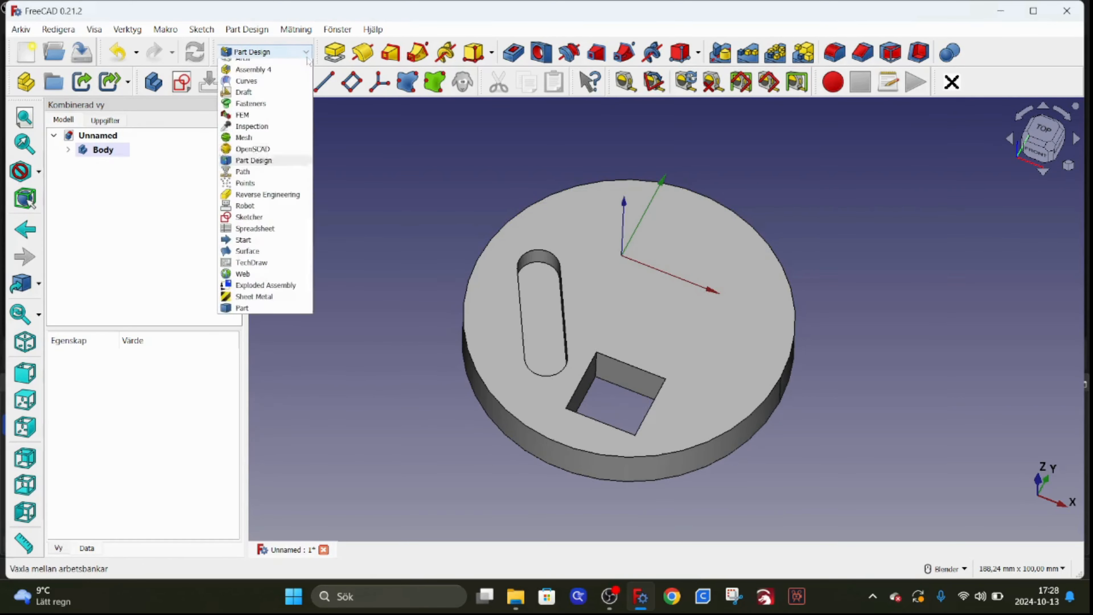
click(257, 326)
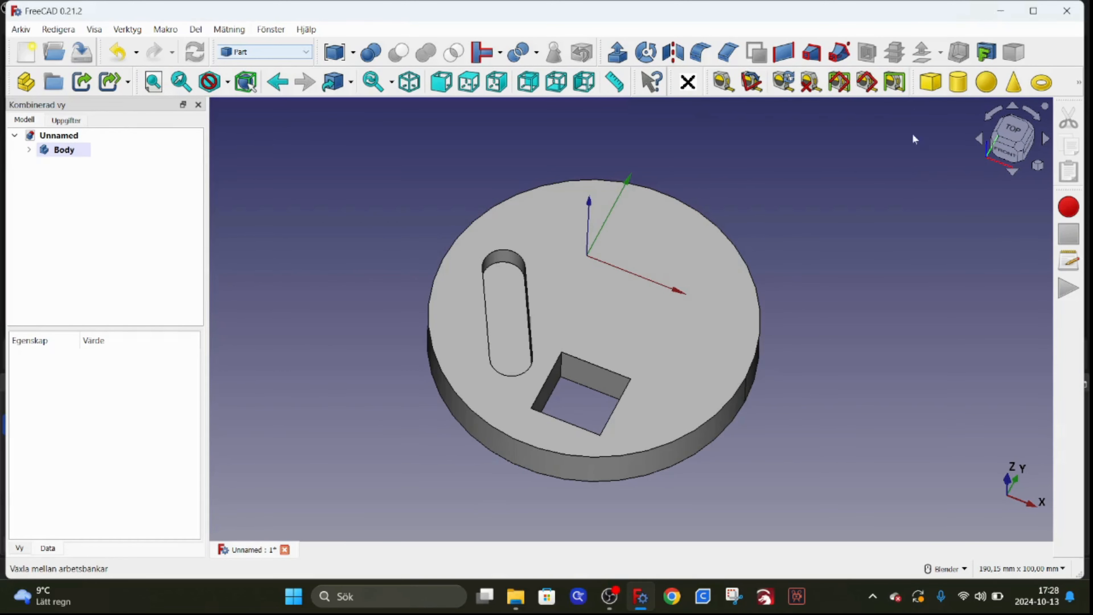
click(930, 84)
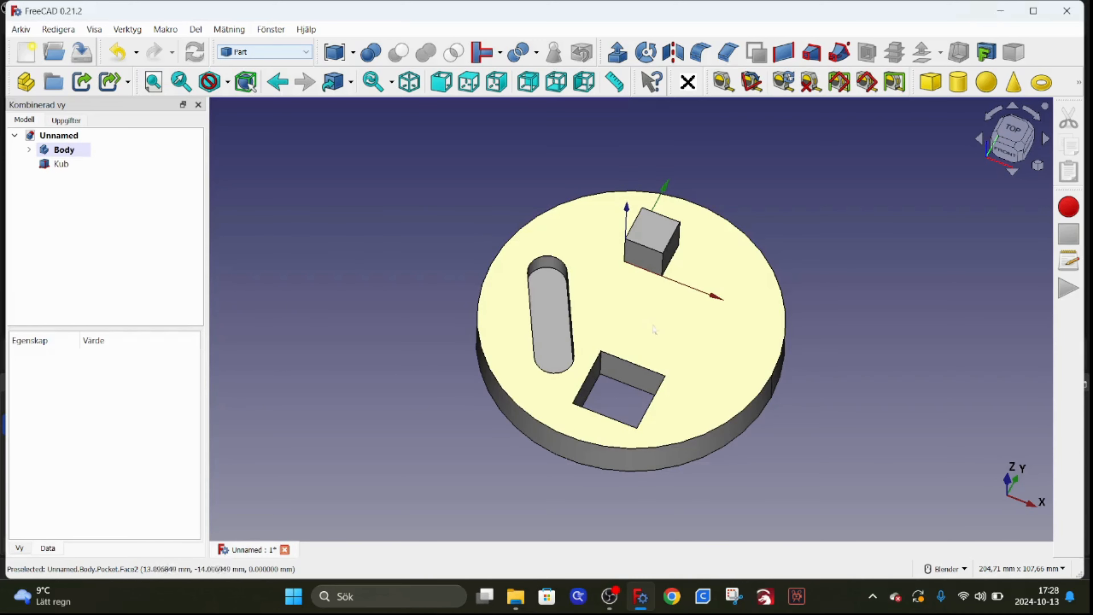
middle_drag(653, 329, 617, 301)
scroll(617, 311, down, 4)
scroll(644, 315, up, 4)
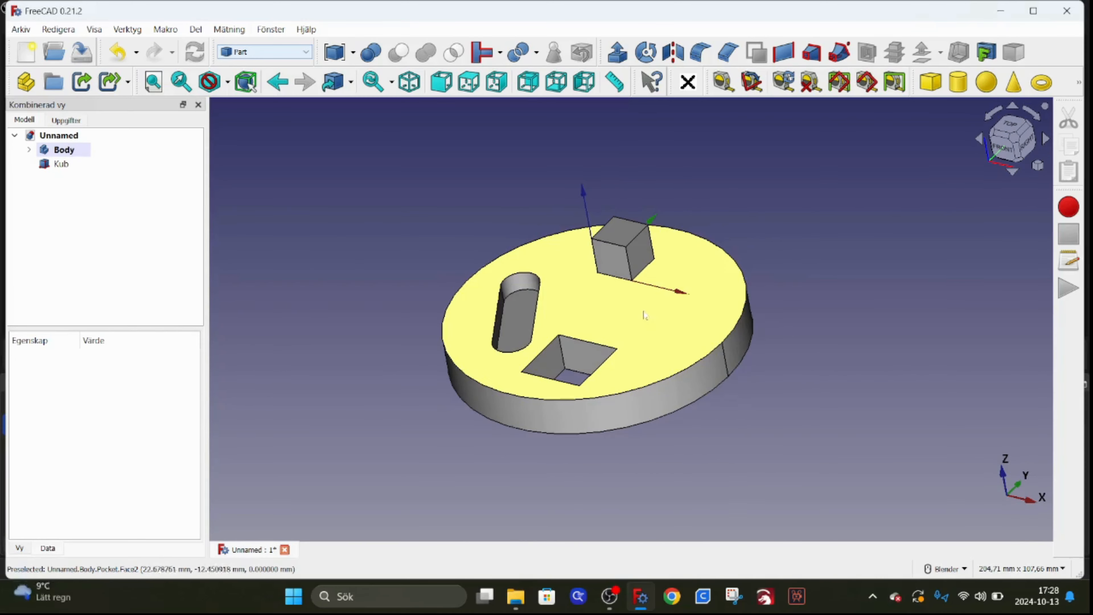
scroll(644, 315, up, 3)
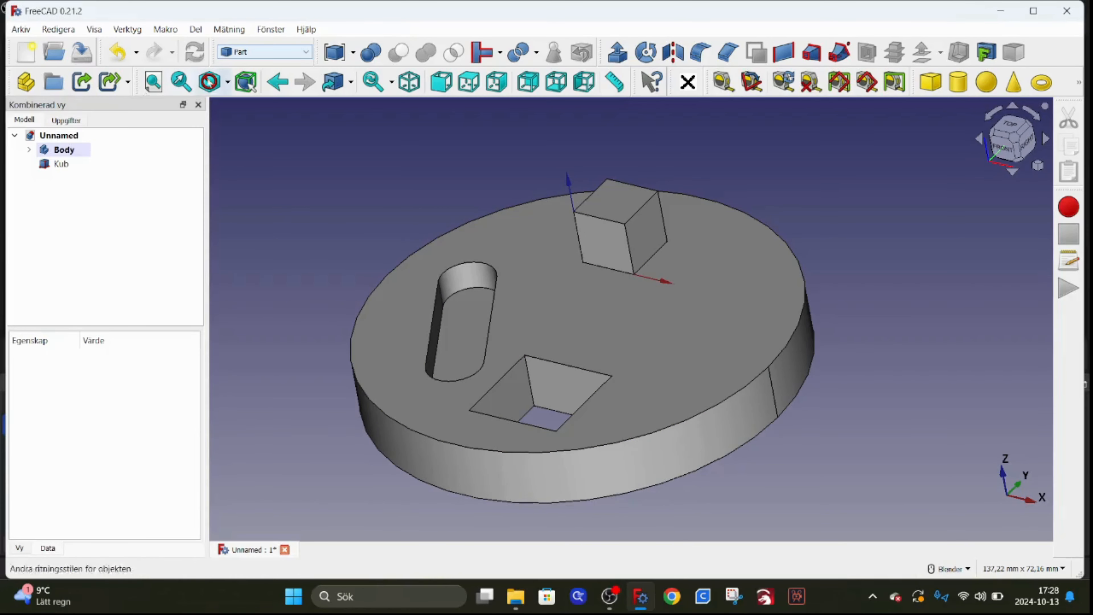
Return to the Part Design workbench and start a new sketch on the XY plane
click(296, 51)
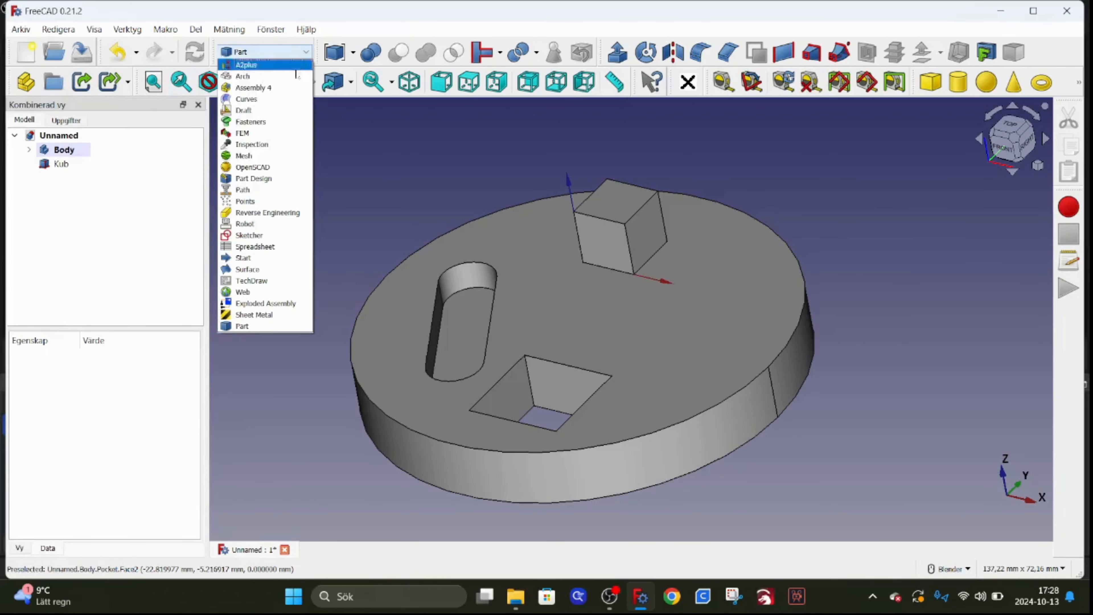
click(258, 180)
click(181, 83)
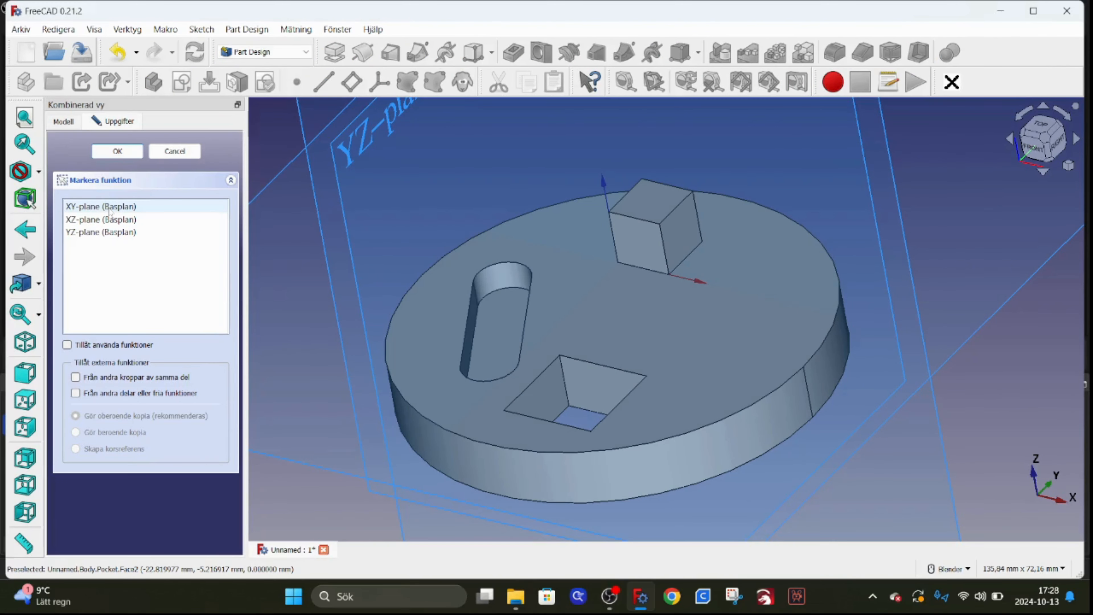
click(110, 208)
click(126, 152)
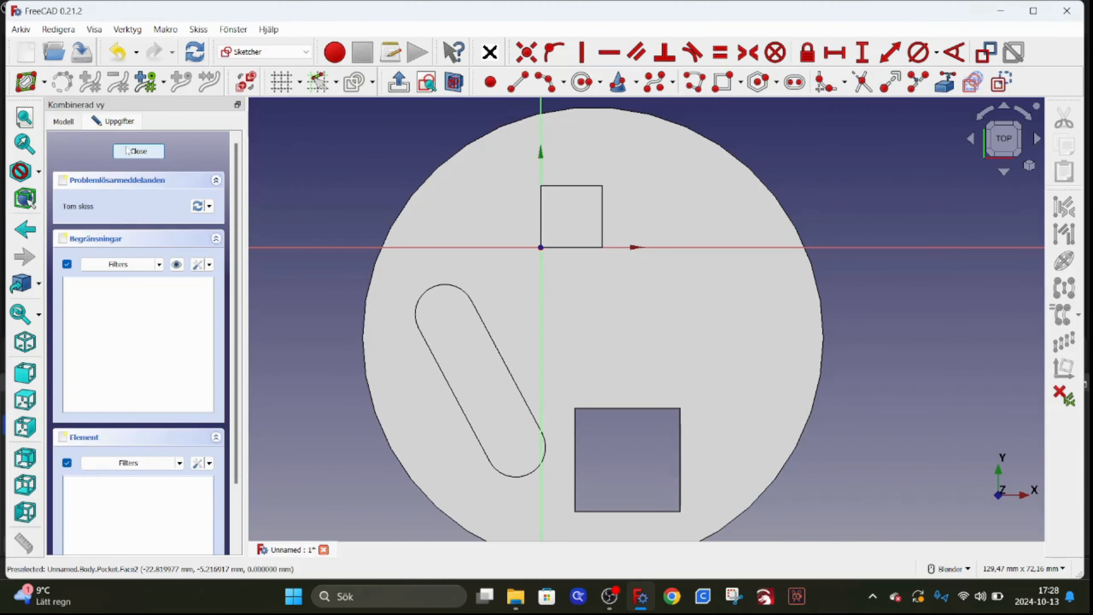
Link the two rounded end edges of the slot as external geometry in the new sketch and close it
mouse_move(604, 355)
middle_down()
mouse_move(522, 294)
mouse_move(640, 208)
middle_up()
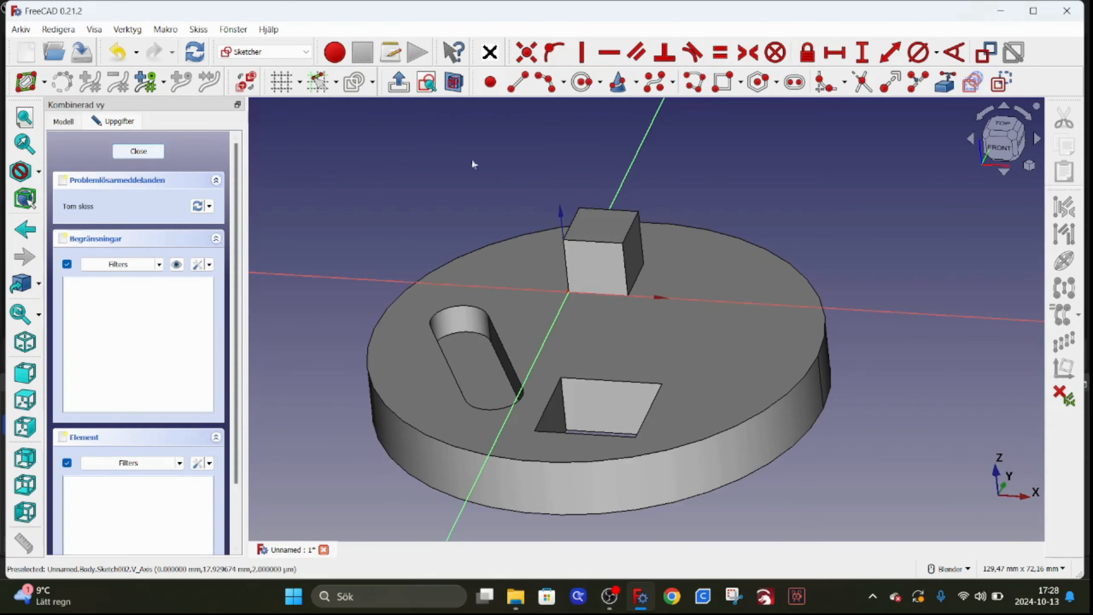
click(949, 86)
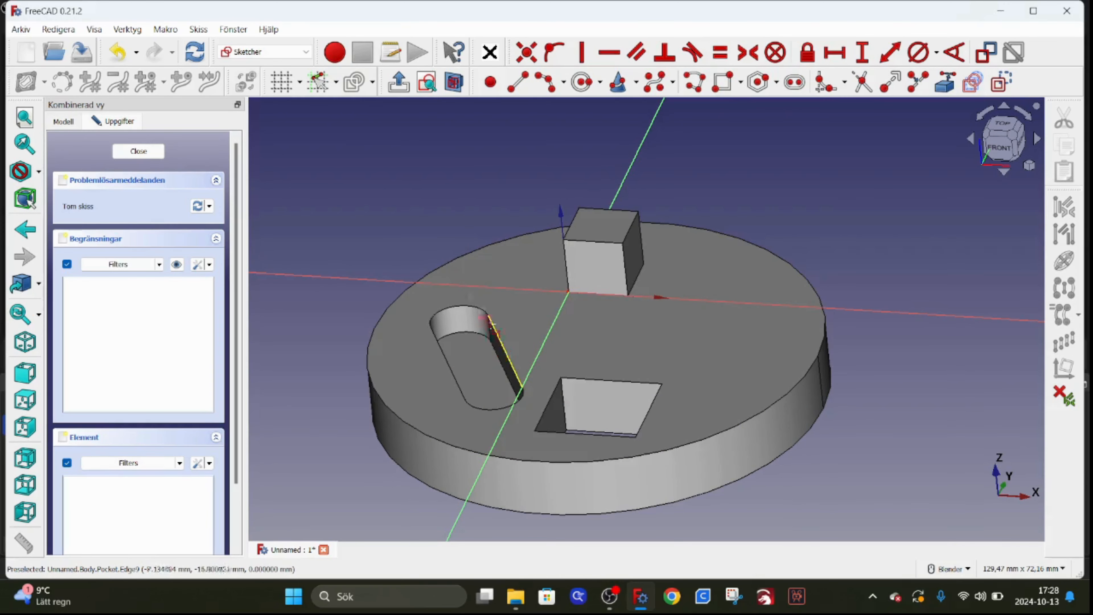
click(455, 305)
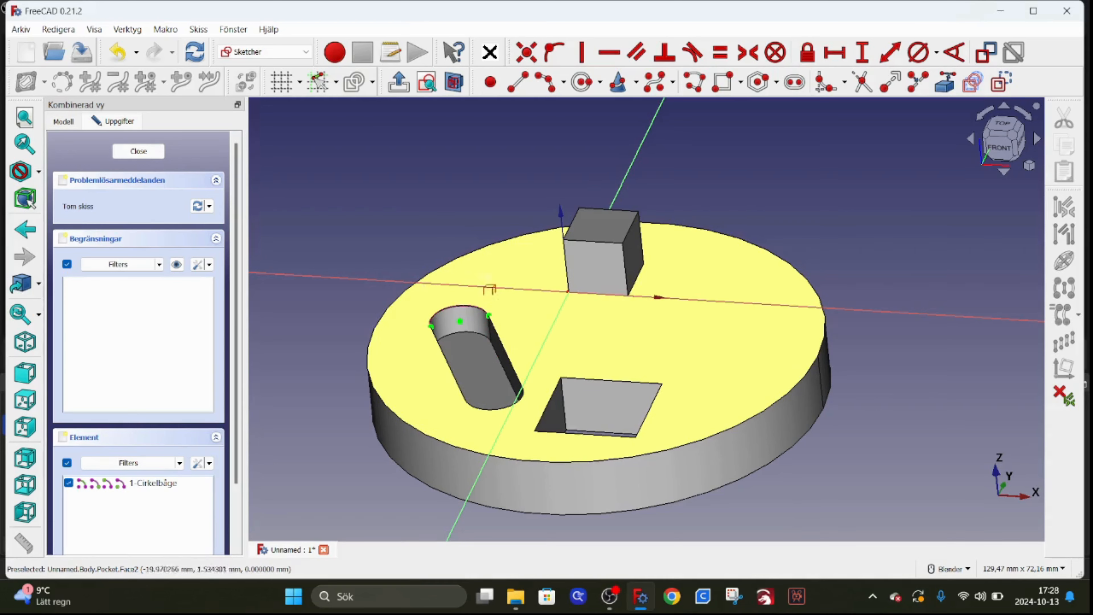
click(489, 408)
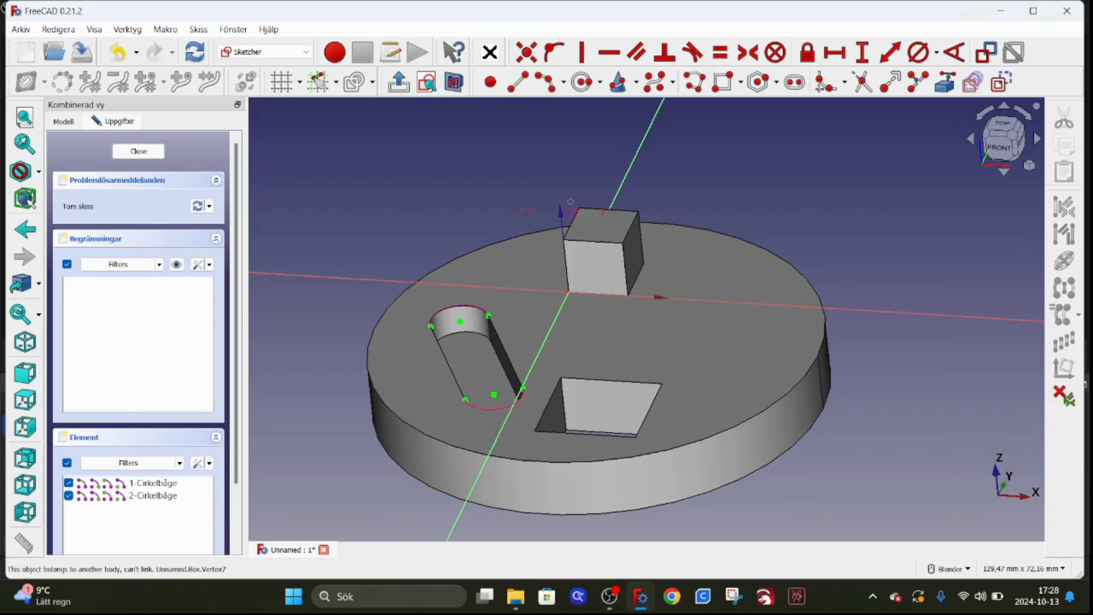
click(129, 152)
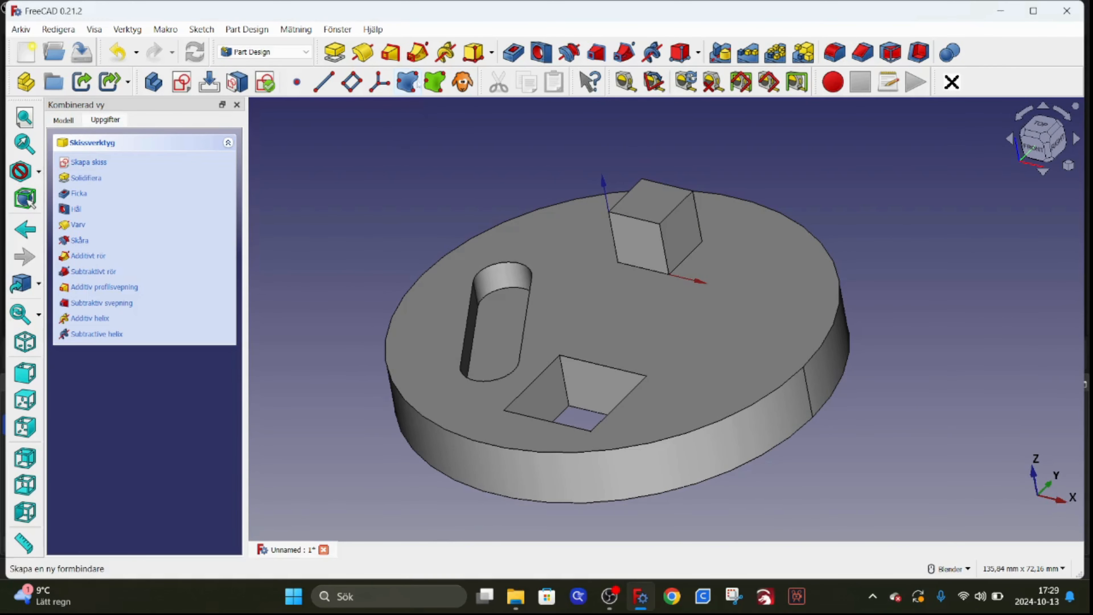
Create a shape binder in Body from the top face of the Kub cube and accept it
scroll(447, 200, down, 3)
scroll(500, 192, up, 3)
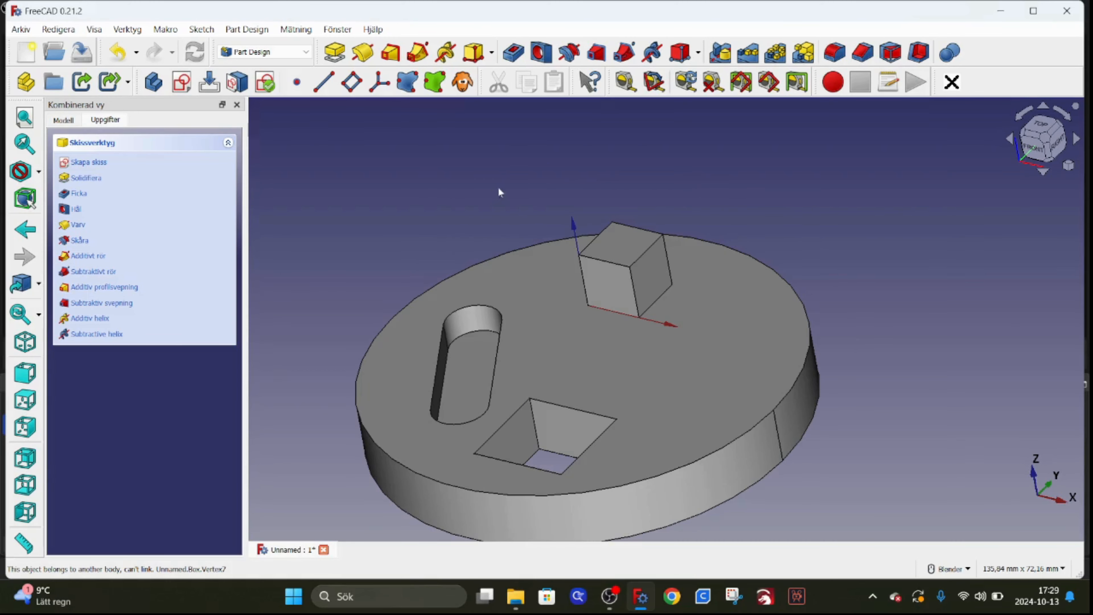
click(63, 120)
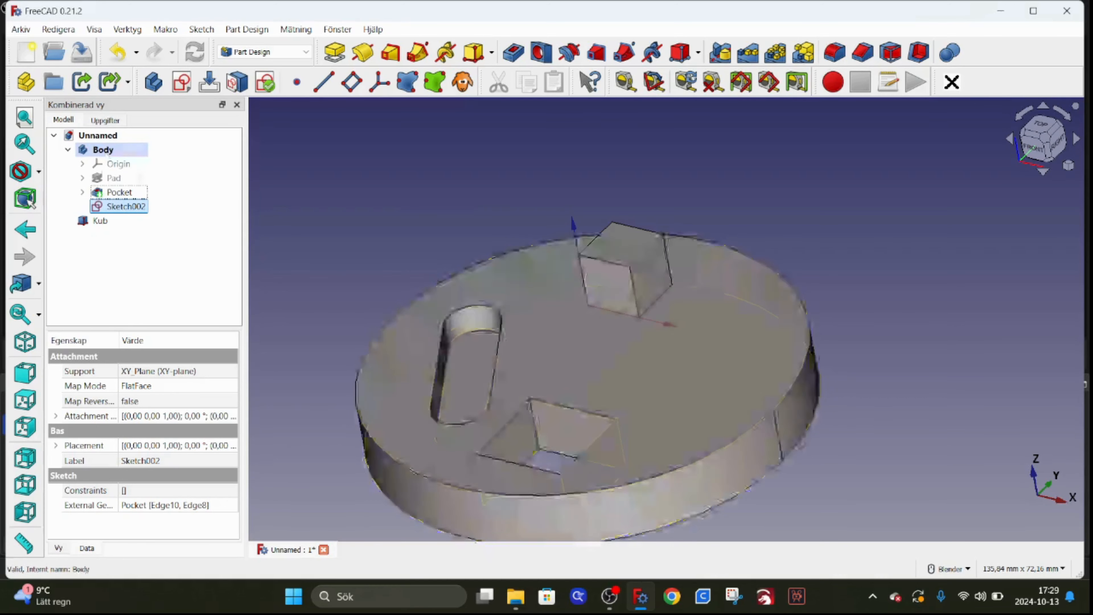
click(68, 150)
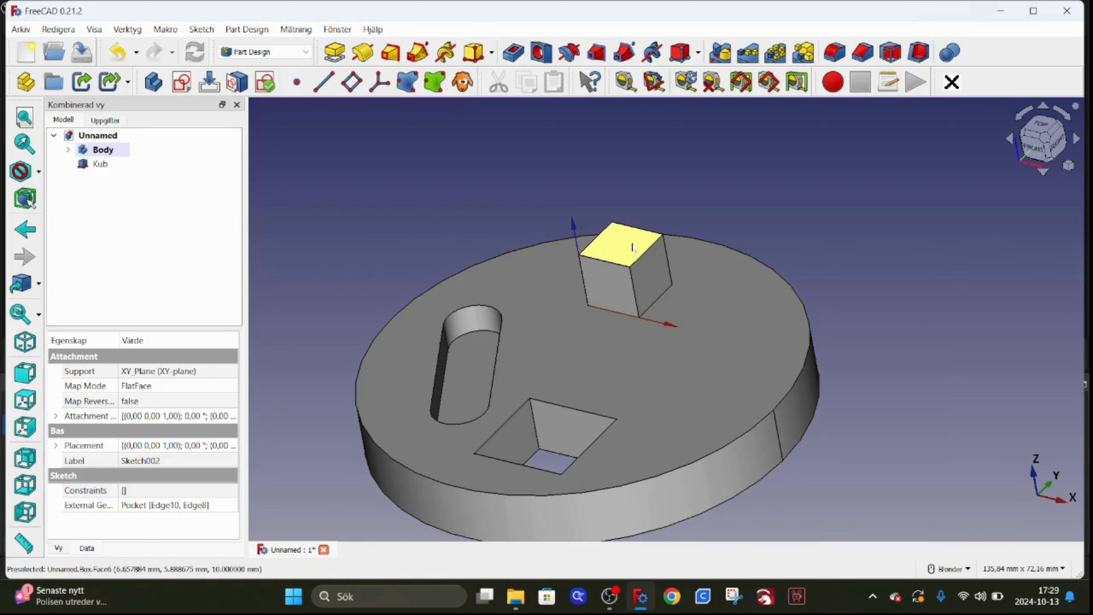
click(633, 251)
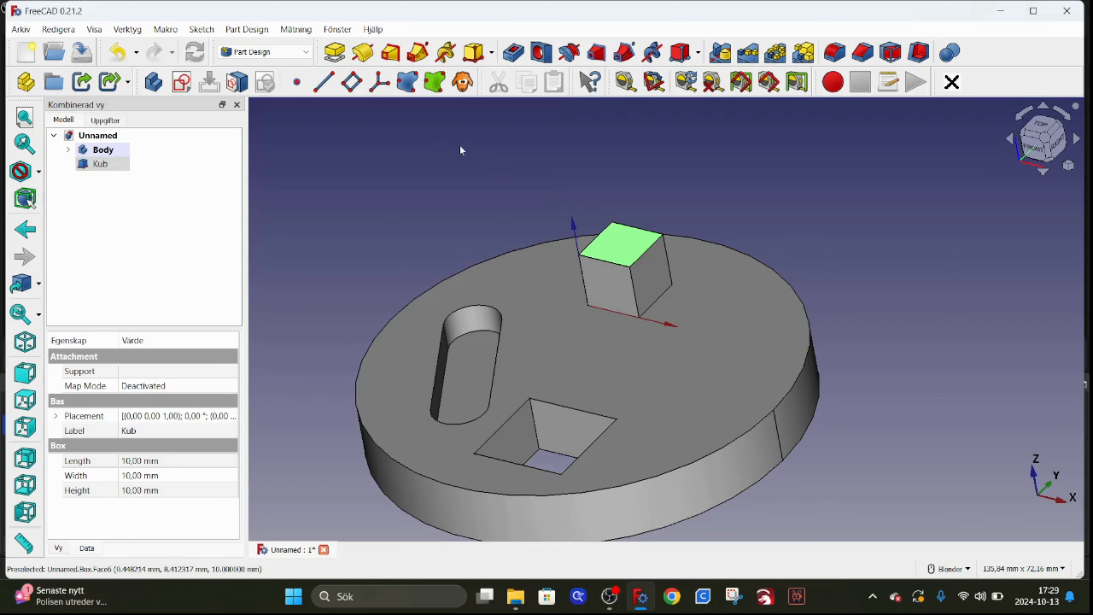
click(407, 87)
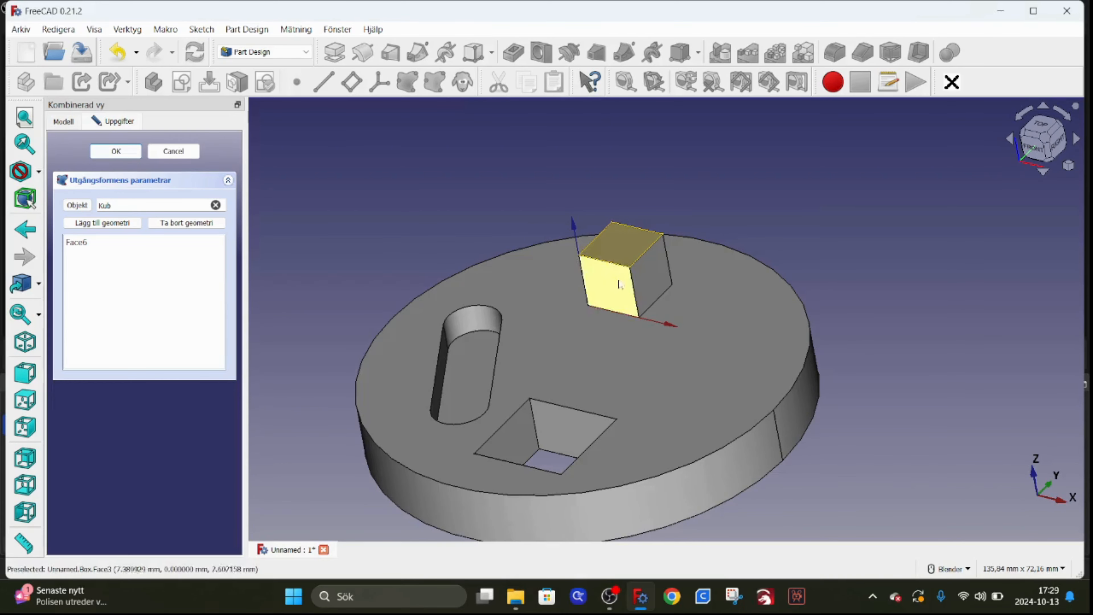
scroll(603, 247, down, 2)
scroll(569, 246, up, 1)
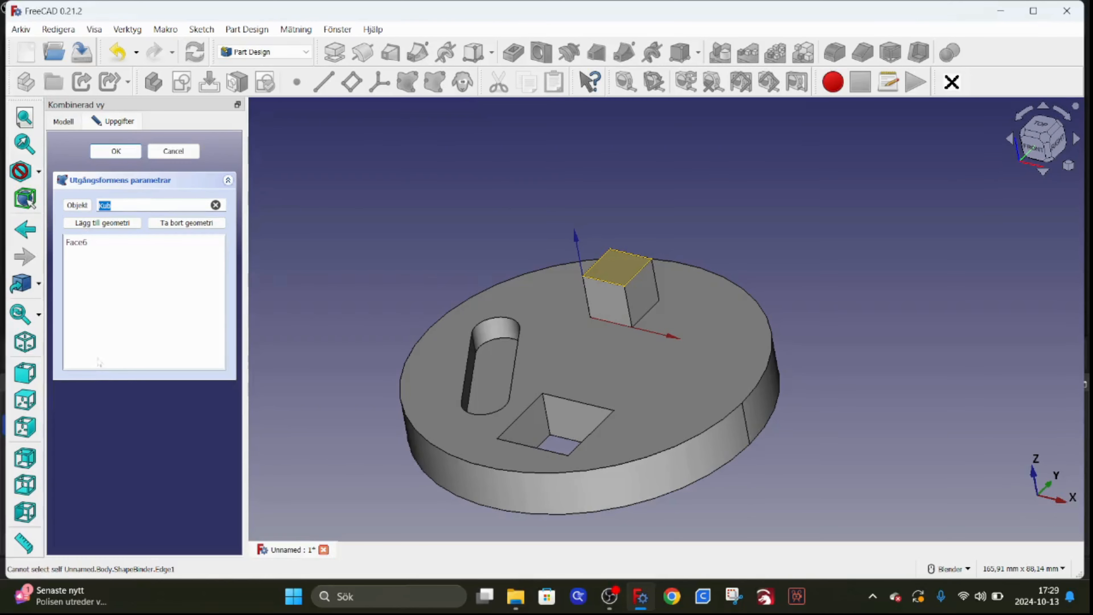
click(100, 244)
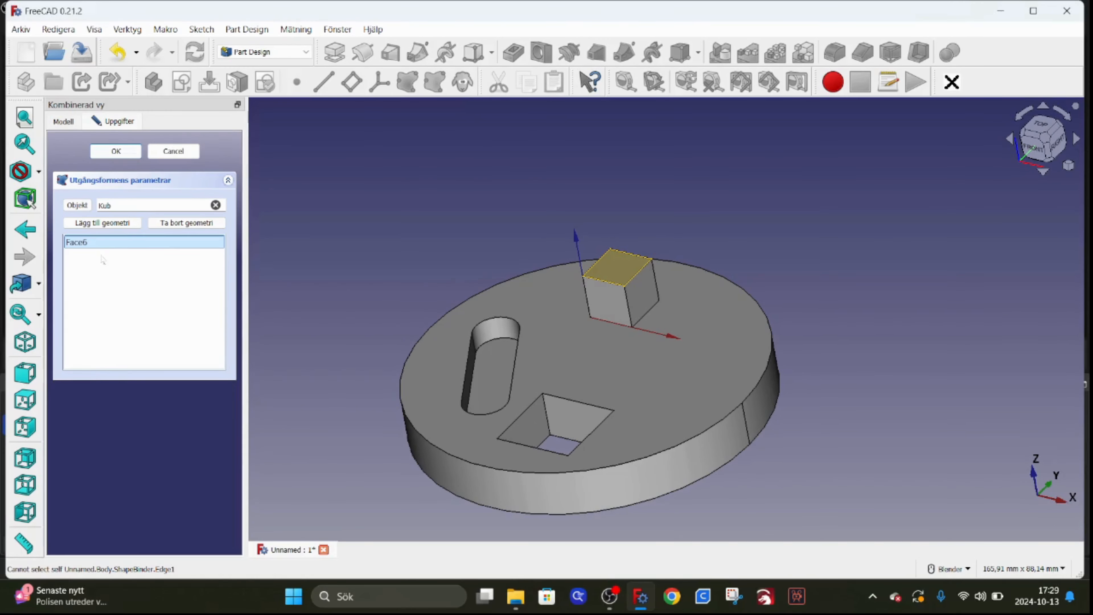
click(117, 152)
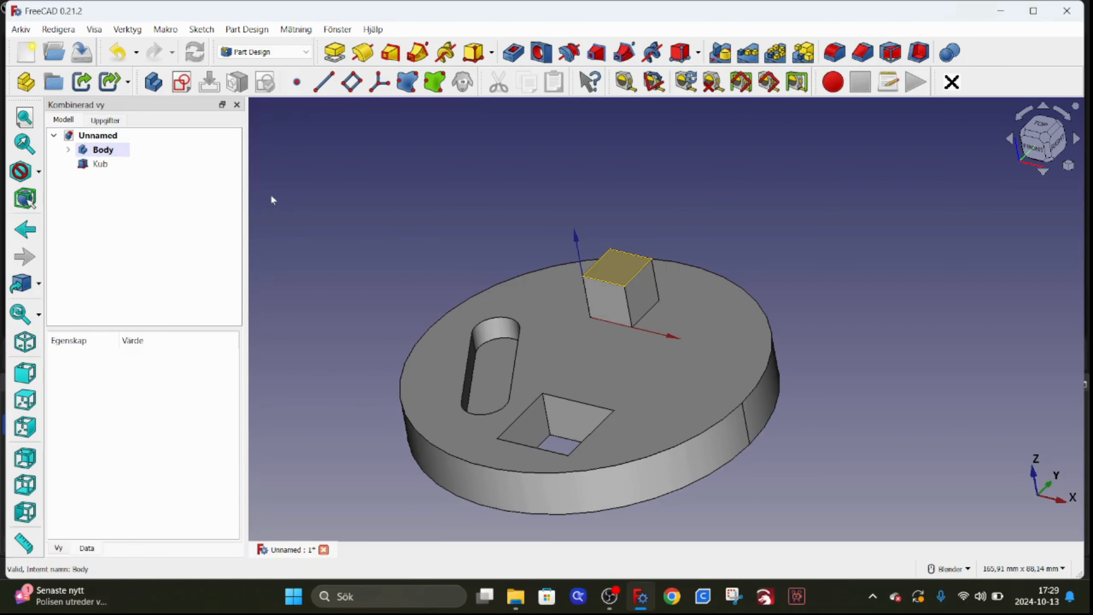
Hide the Kub cube and inspect the shape binder's face above the disc
click(100, 163)
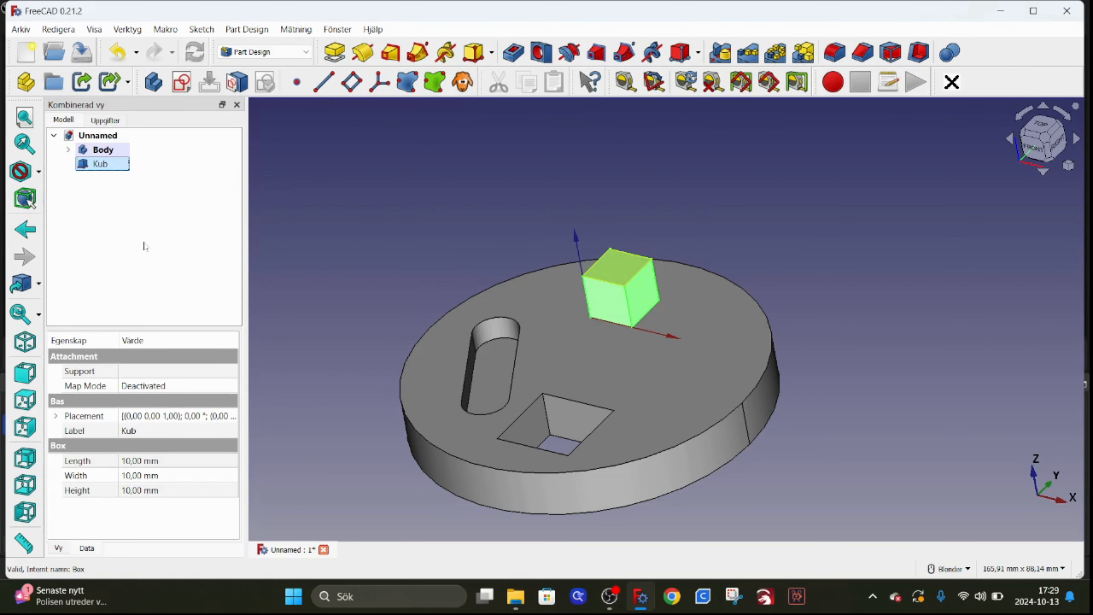
key(space)
scroll(620, 297, up, 3)
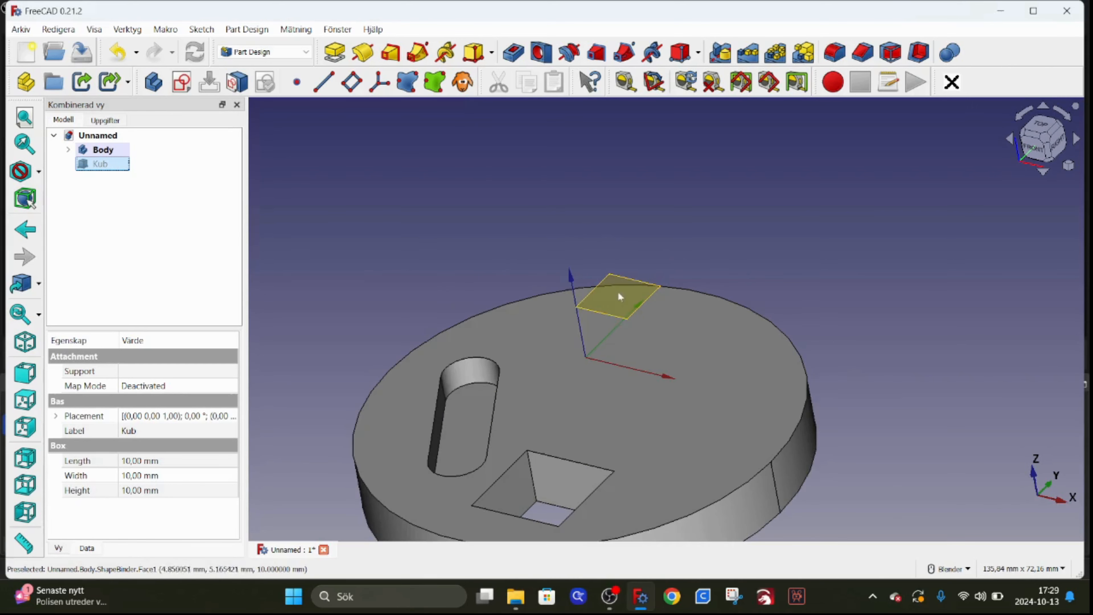
scroll(620, 301, up, 3)
scroll(620, 310, down, 2)
scroll(655, 374, up, 4)
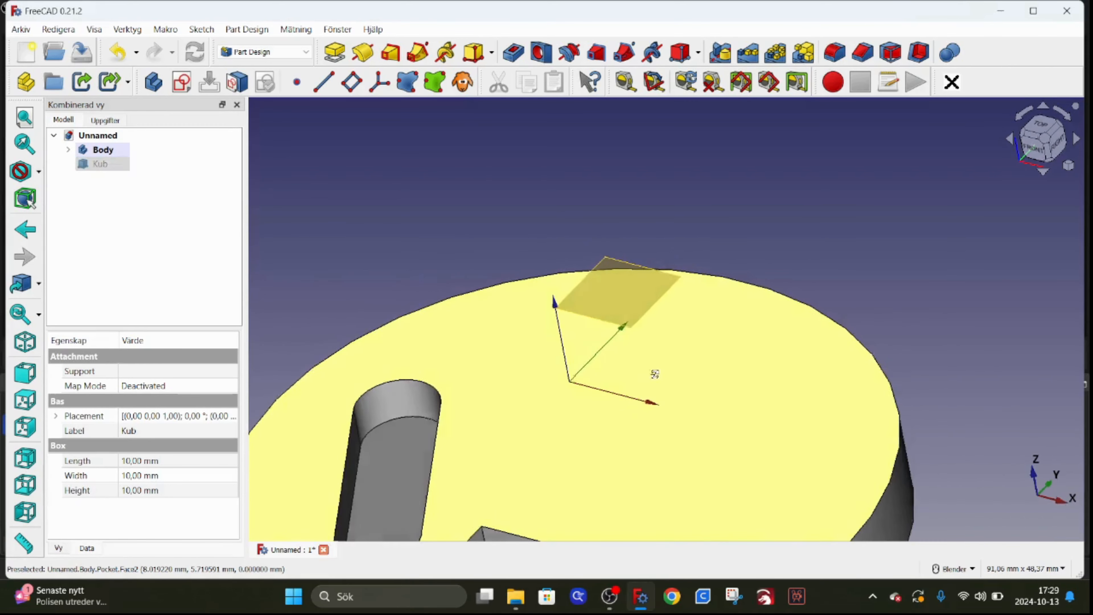
scroll(654, 374, down, 3)
scroll(652, 359, up, 3)
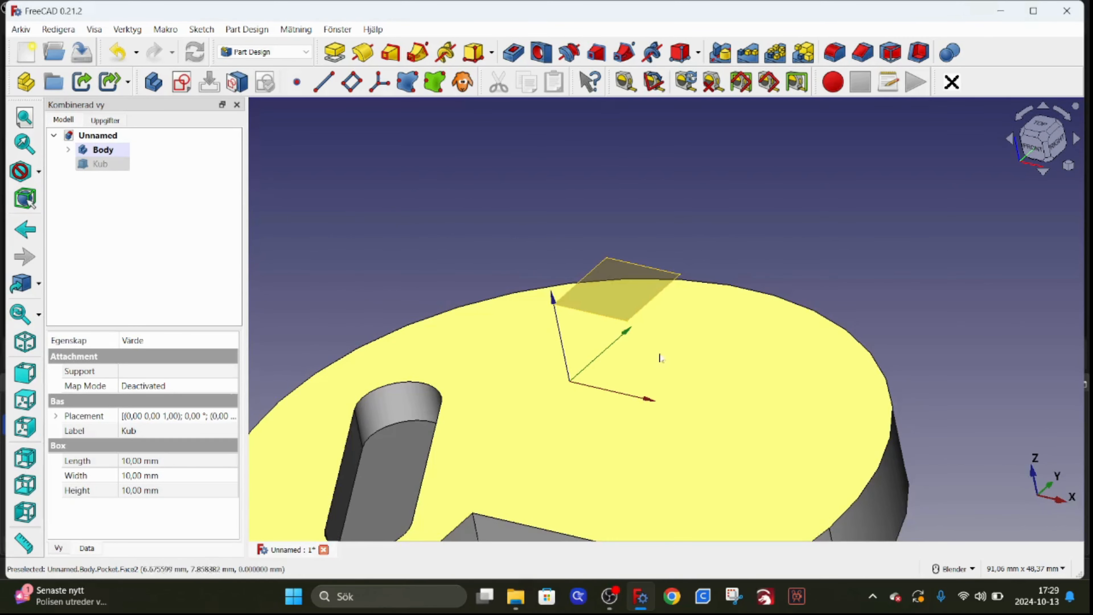
middle_drag(661, 359, 659, 383)
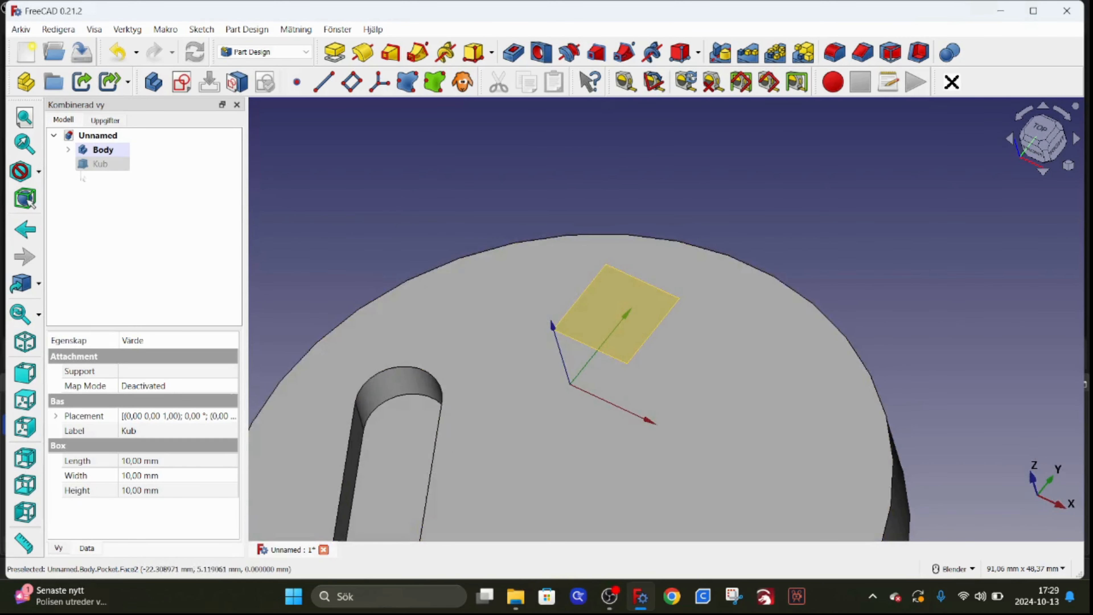
Expand Body in the model tree and open Sketch002 for editing, viewed at an angle with the shape binder visible
click(68, 150)
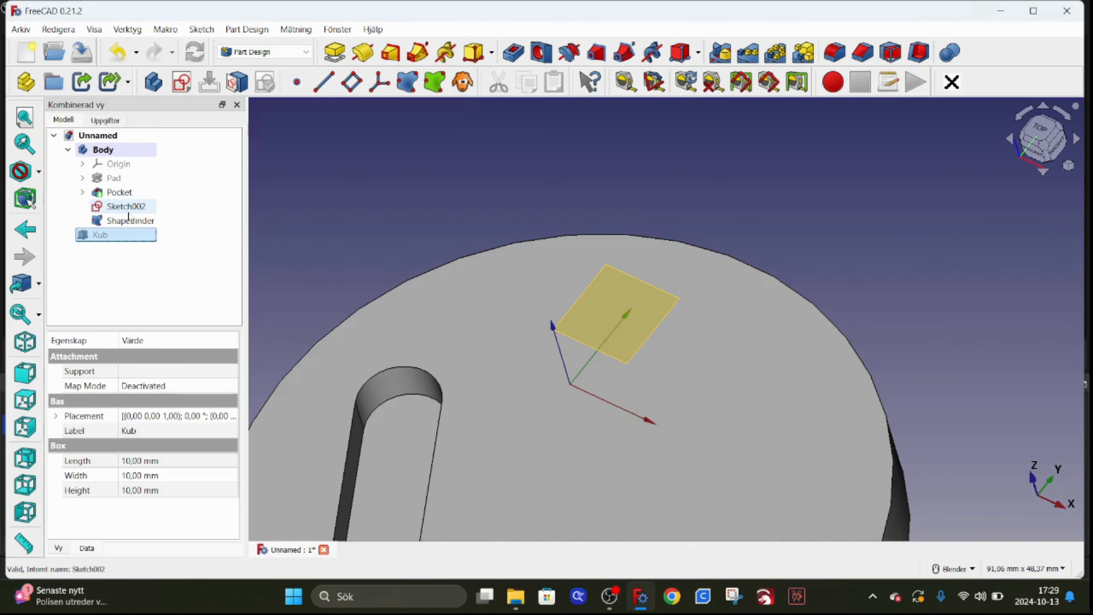
right_click(122, 211)
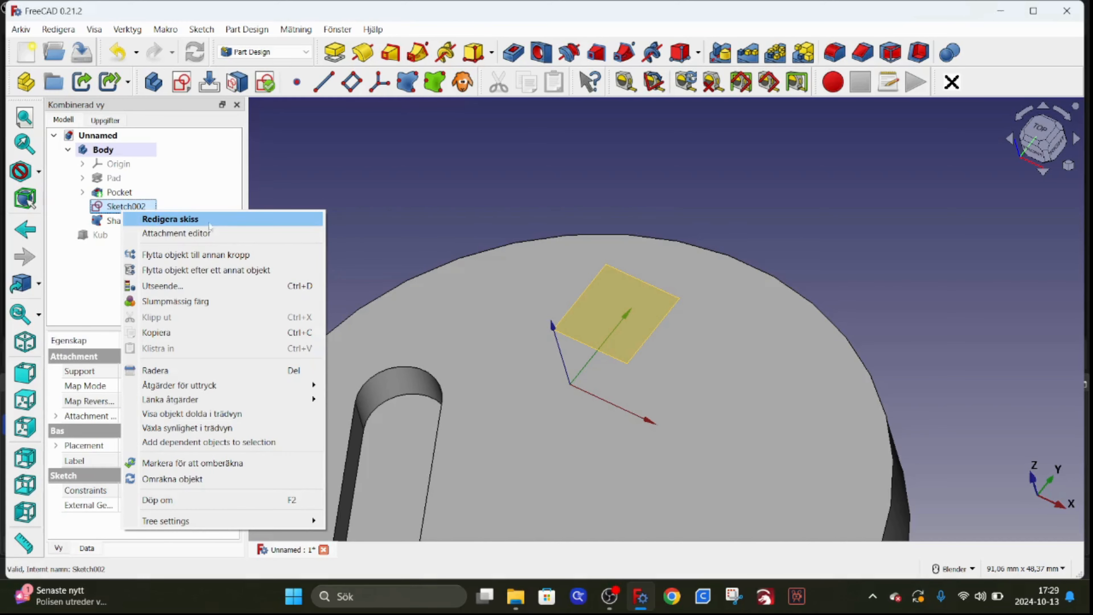
click(171, 219)
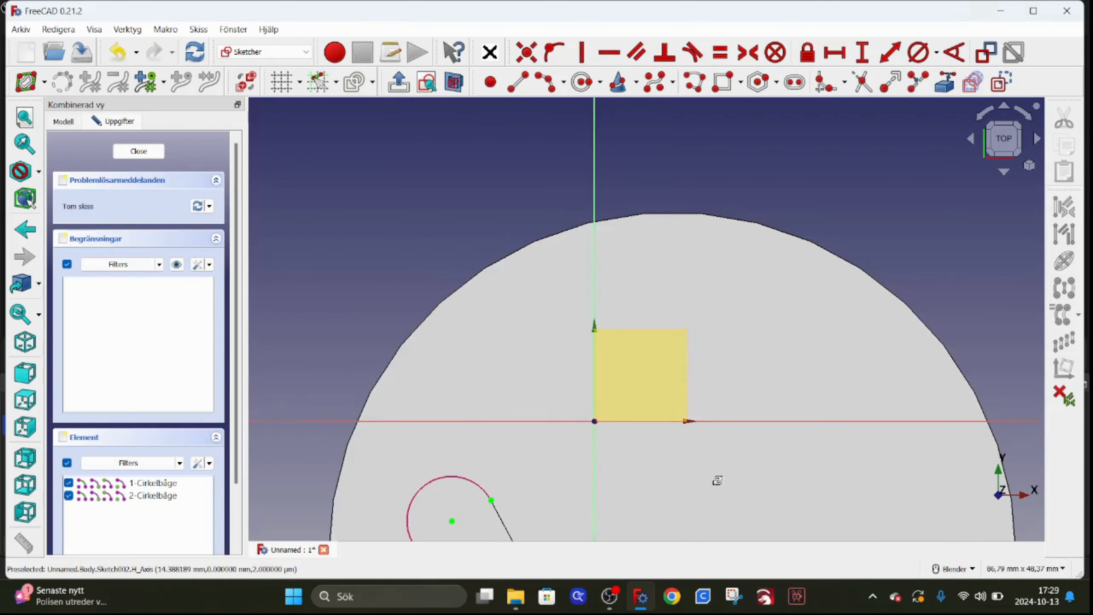
mouse_move(714, 479)
middle_down()
mouse_move(670, 418)
mouse_move(688, 413)
middle_up()
scroll(483, 254, down, 5)
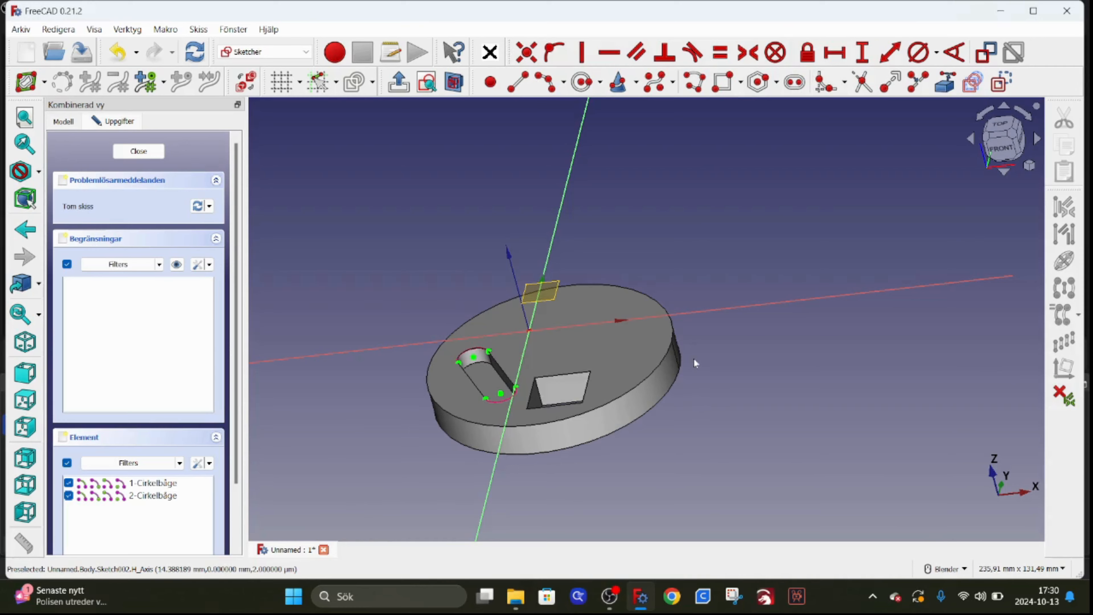
mouse_move(635, 330)
middle_down()
mouse_move(661, 349)
mouse_move(597, 361)
middle_up()
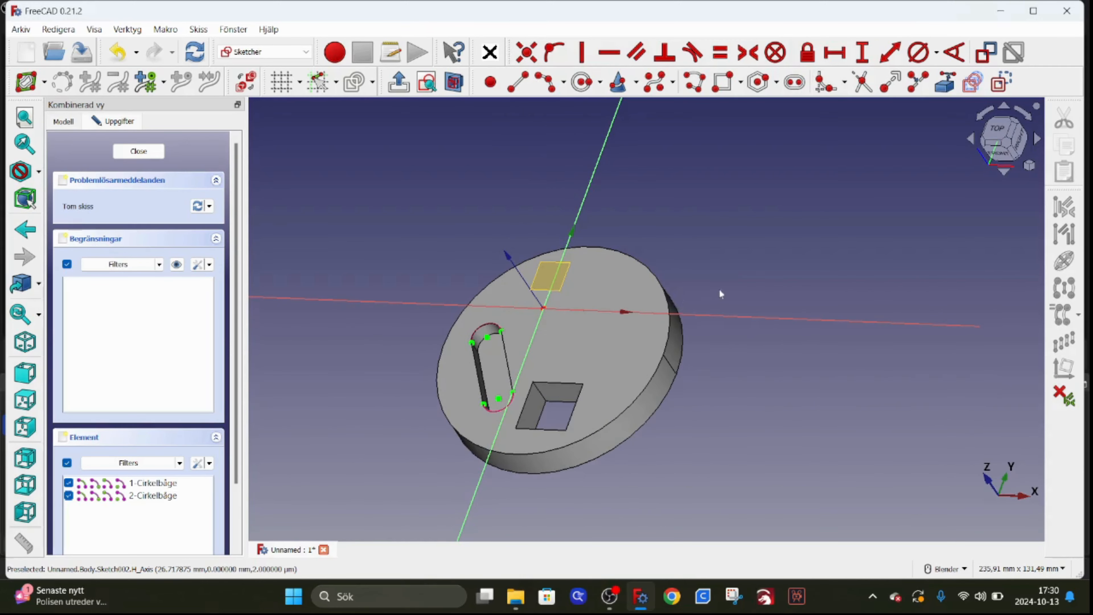
mouse_move(722, 294)
middle_down()
mouse_move(776, 290)
mouse_move(685, 298)
middle_up()
scroll(576, 275, up, 3)
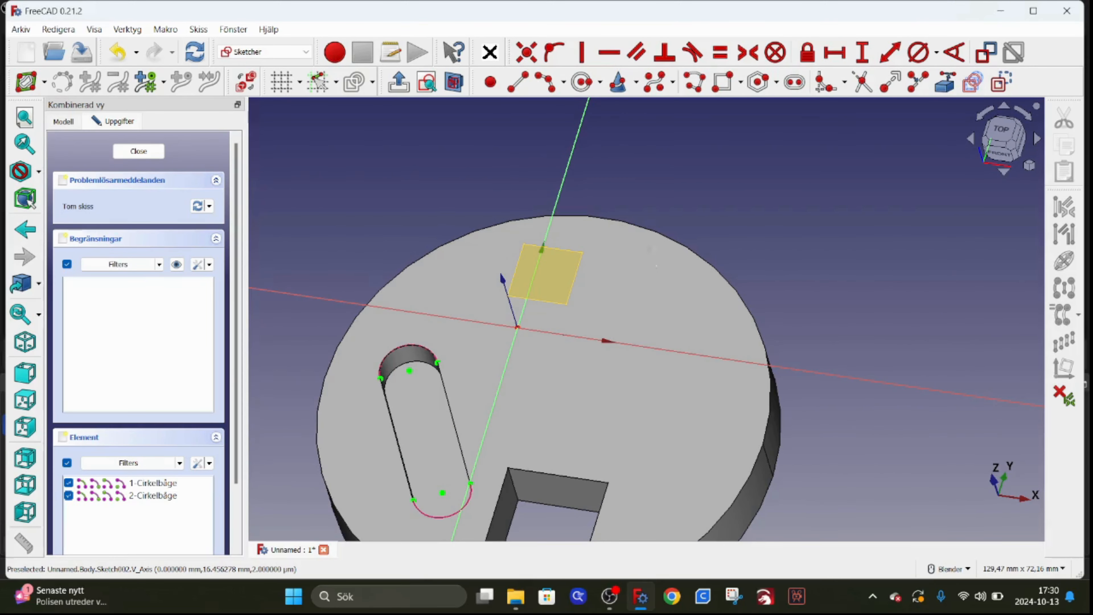
Link one edge of the square hole, one straight side of the slot and the shape binder's edges as external geometry
click(944, 83)
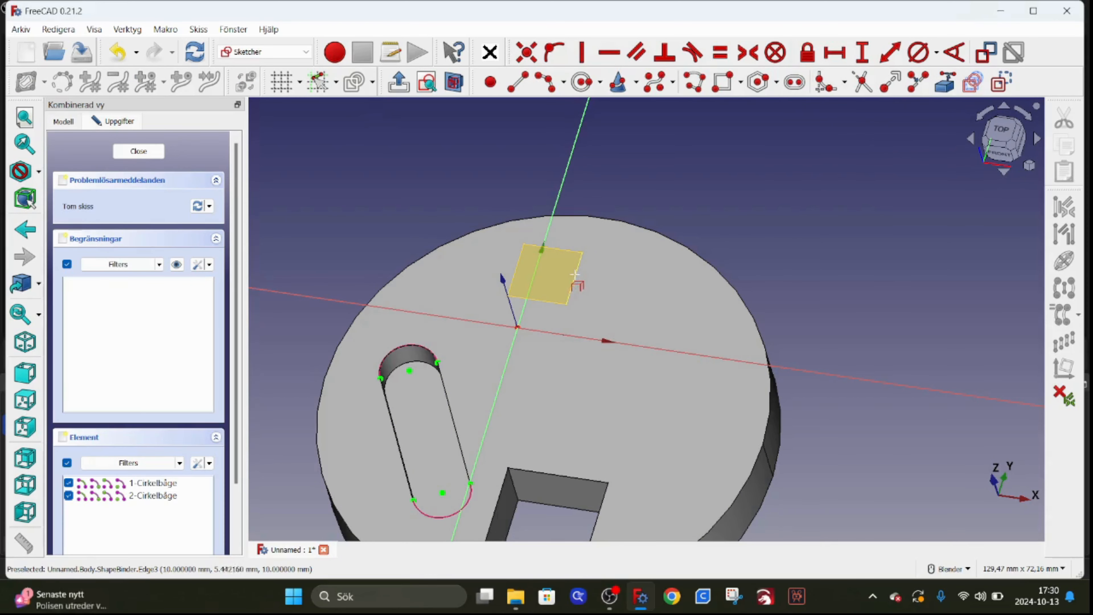
click(594, 480)
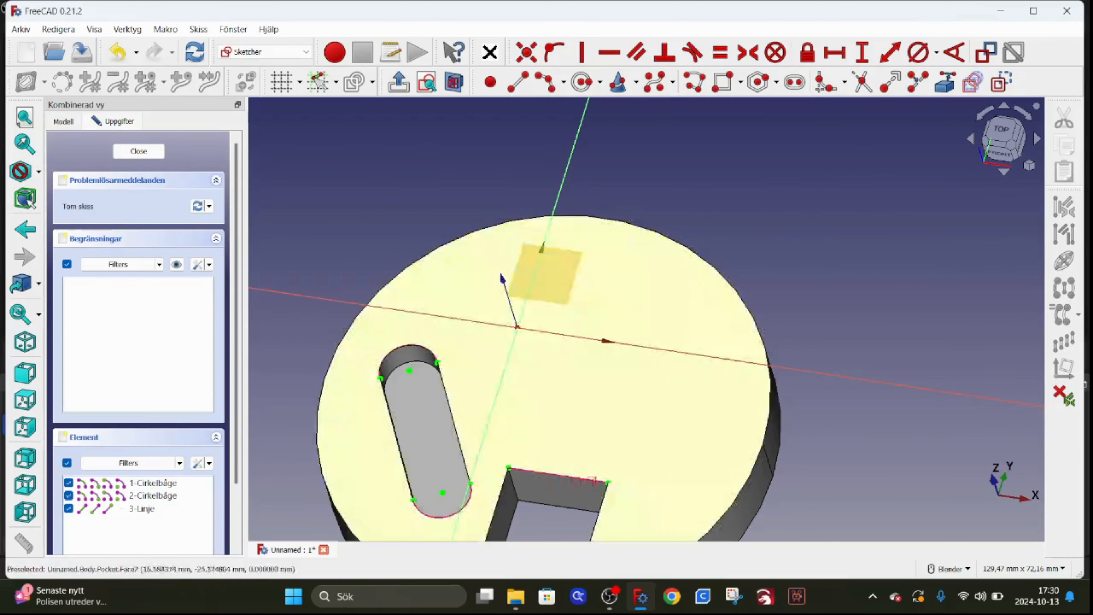
click(460, 430)
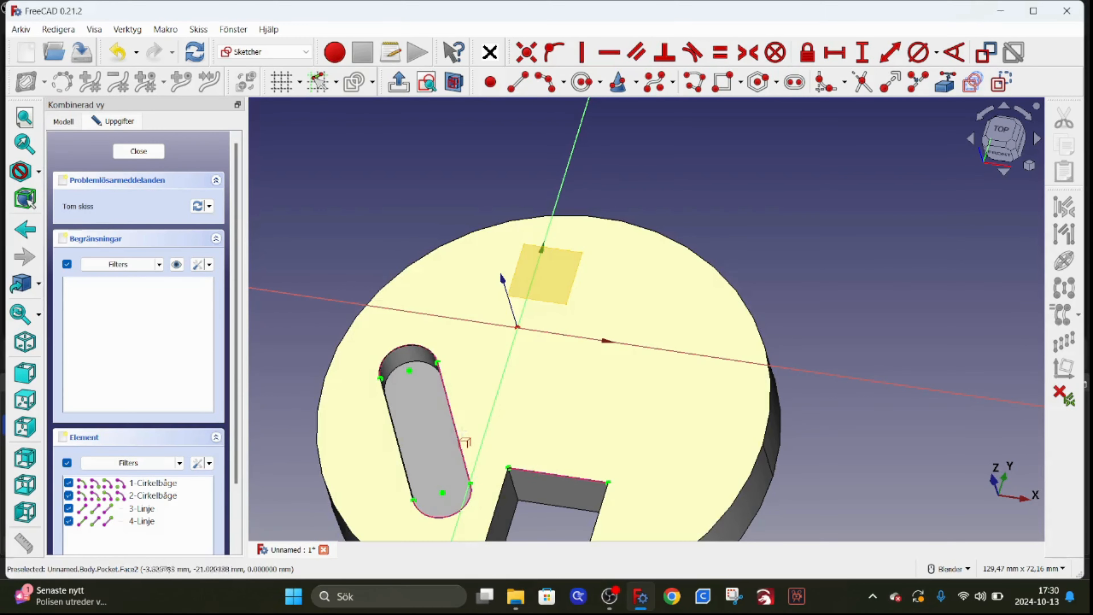
click(575, 272)
click(561, 249)
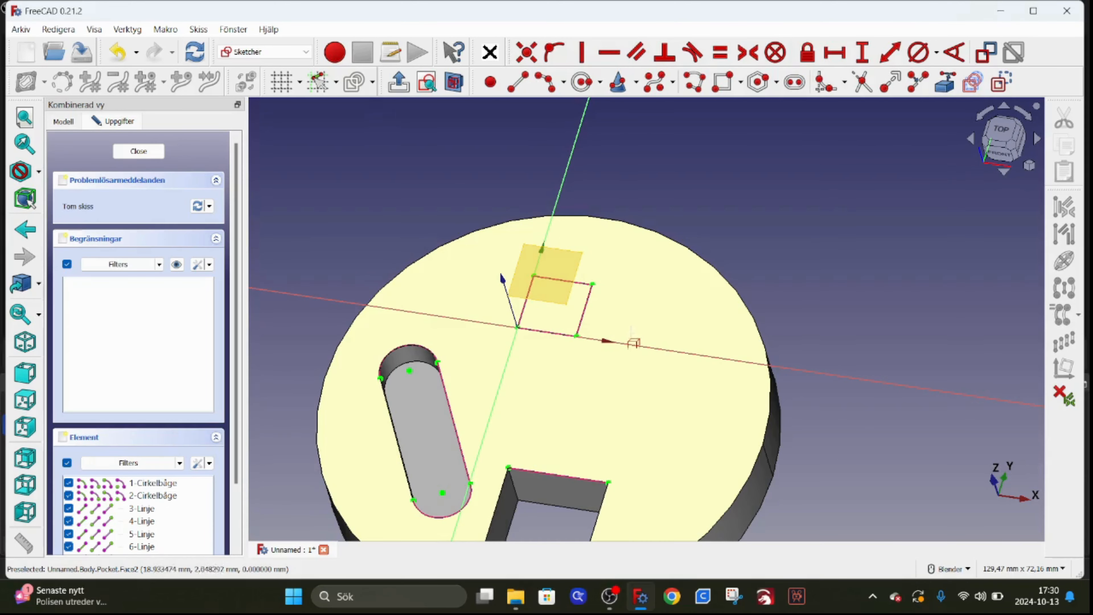
Draw a rectangle from the projected square's far corner to just beyond the origin, at about (-2.75, -1.87) mm
mouse_move(571, 350)
middle_down()
mouse_move(552, 330)
mouse_move(561, 333)
middle_up()
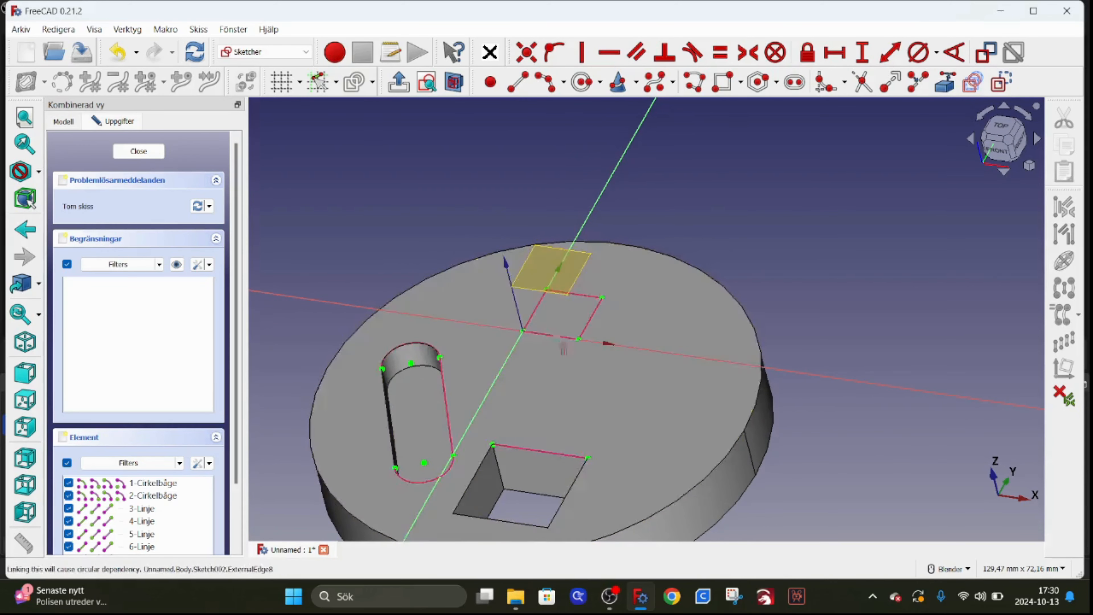
scroll(559, 337, down, 3)
scroll(561, 334, up, 2)
scroll(561, 335, up, 3)
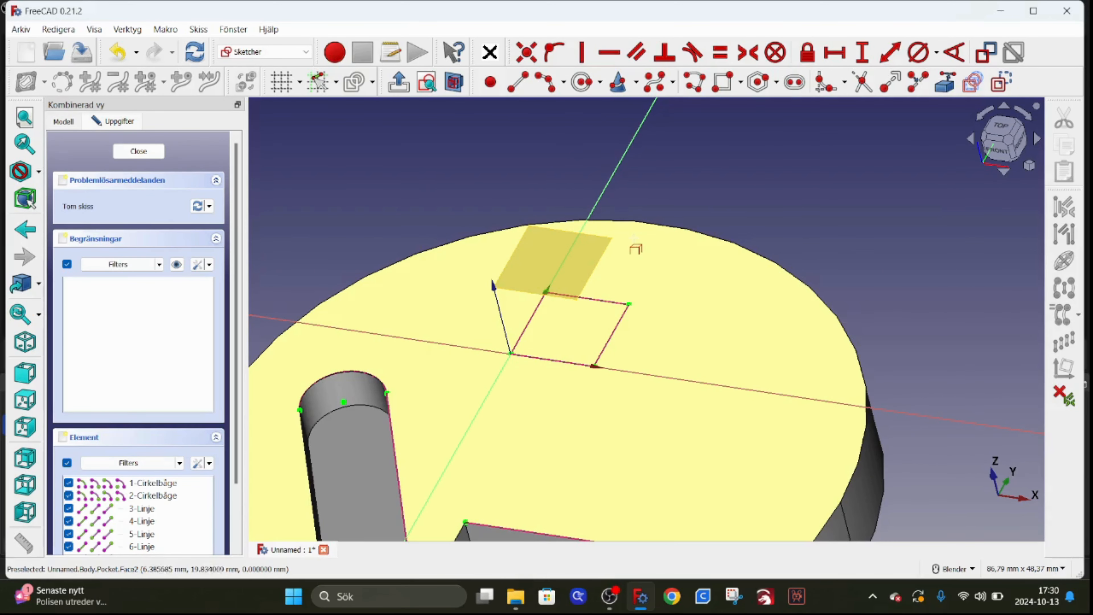
click(724, 83)
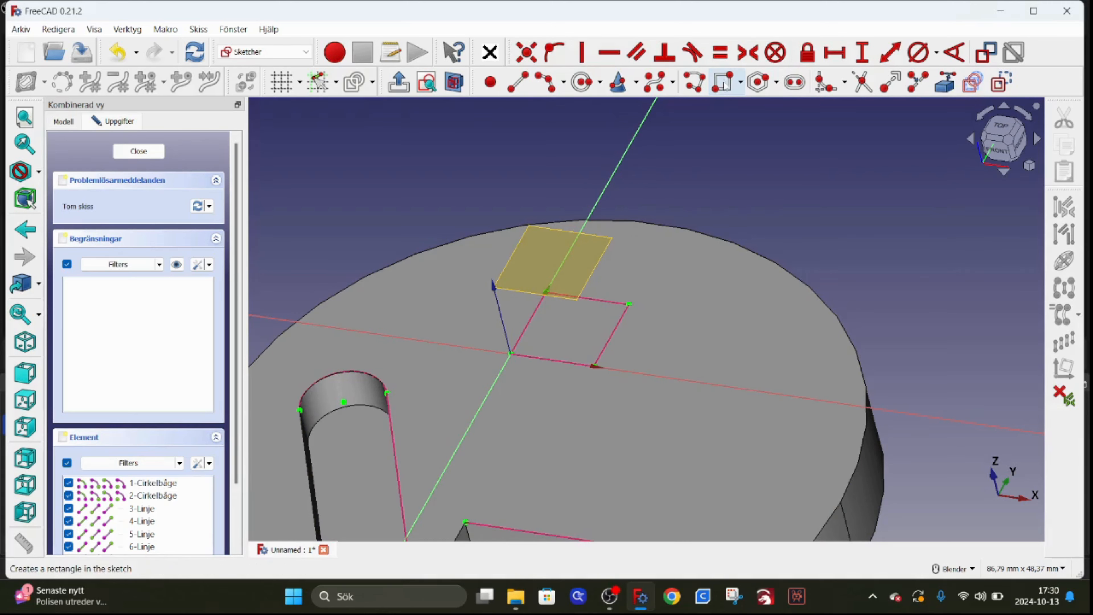
click(630, 305)
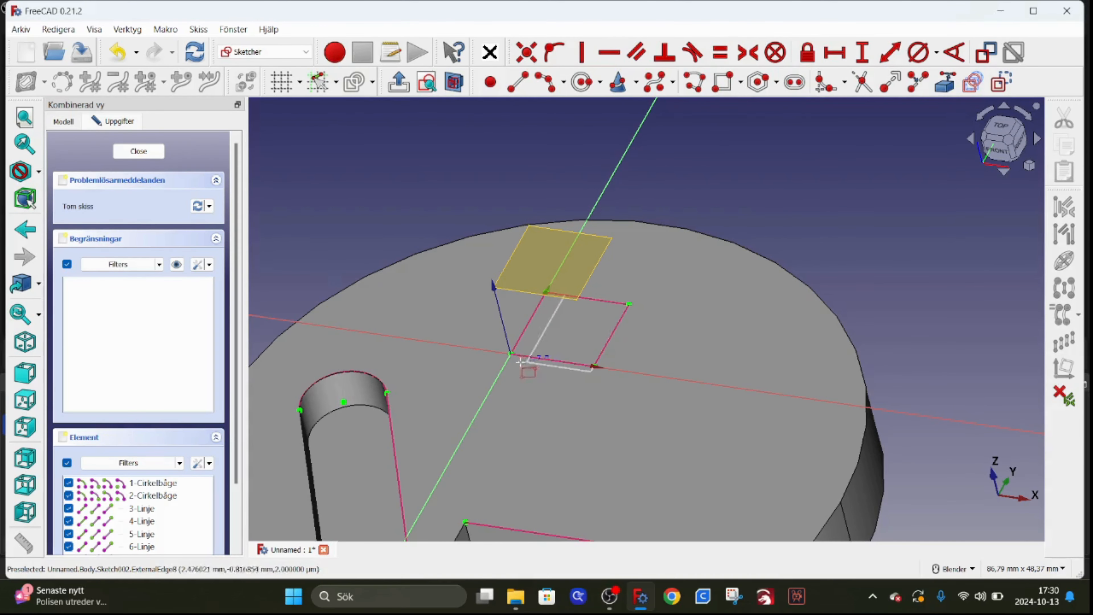
click(480, 361)
right_click(597, 415)
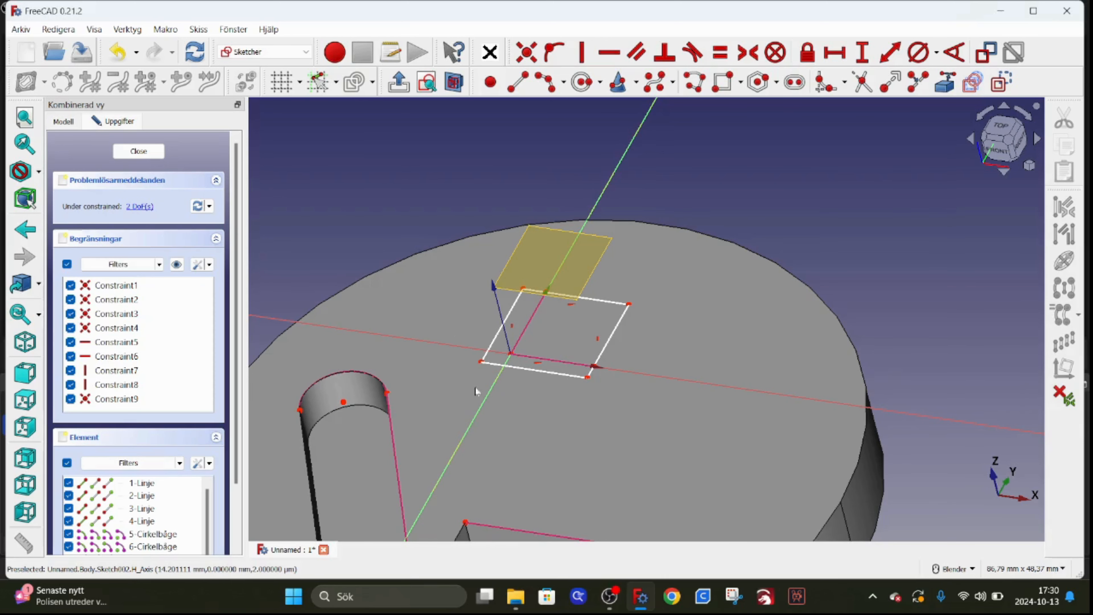
Try to constrain the rectangle's free corner coincident with the sketch origin
scroll(506, 390, up, 10)
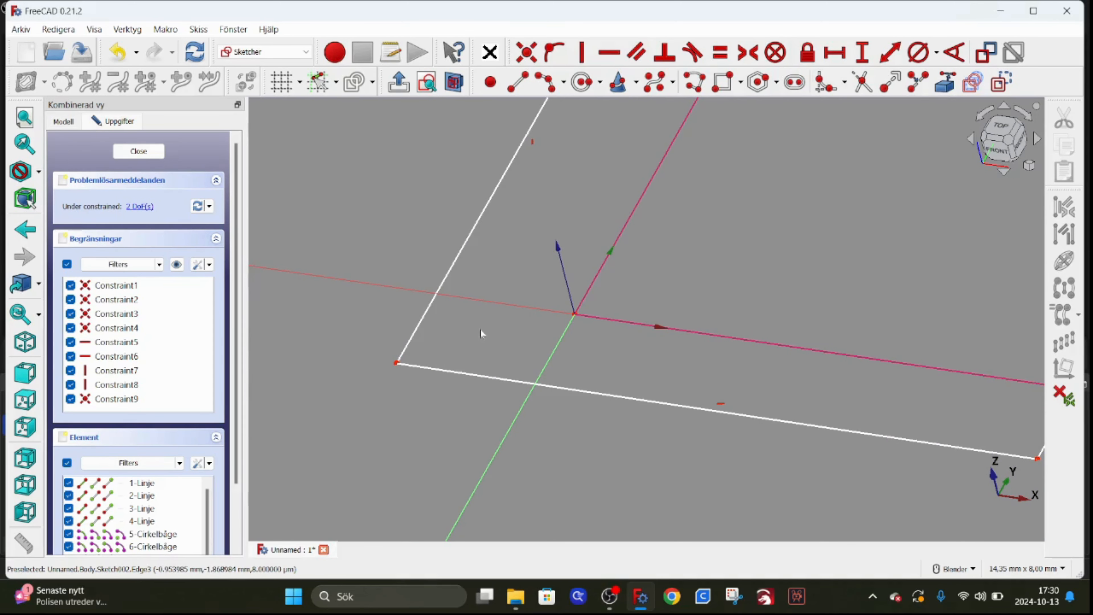
click(397, 363)
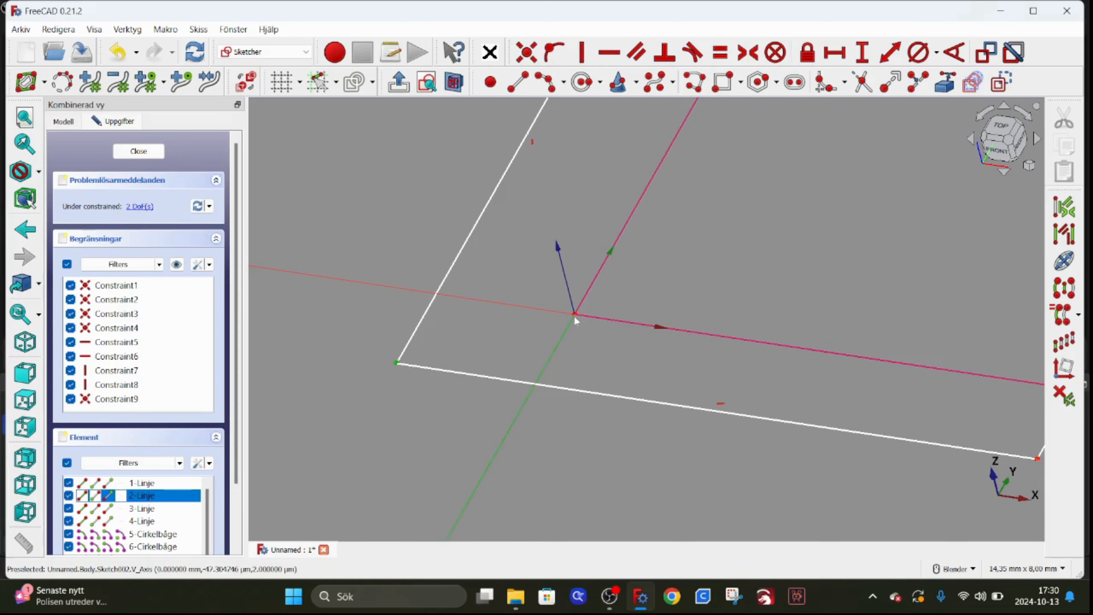
click(526, 53)
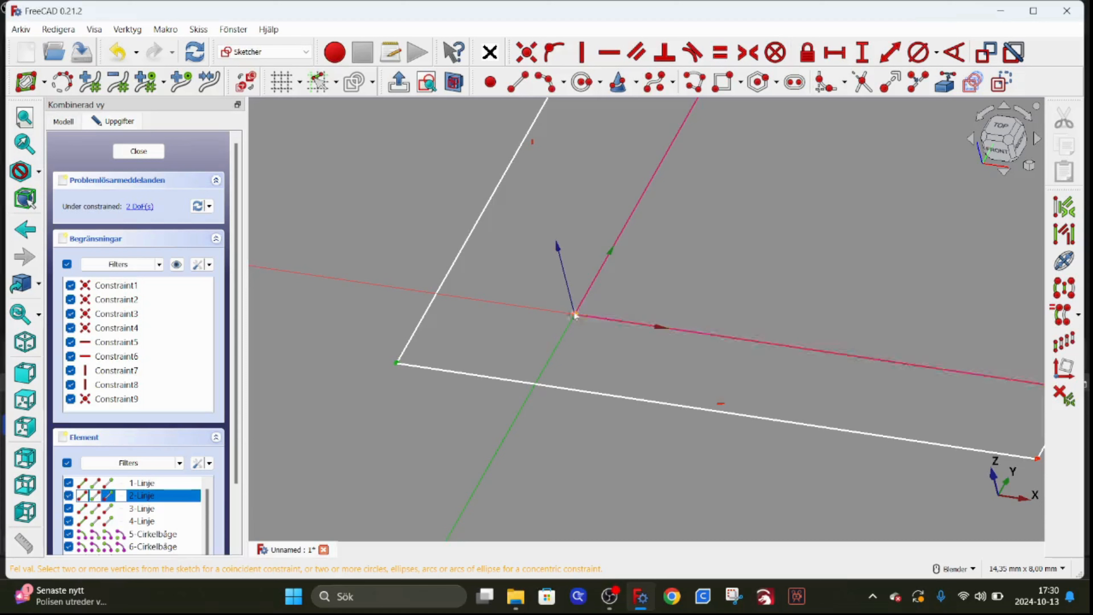
click(526, 53)
click(470, 306)
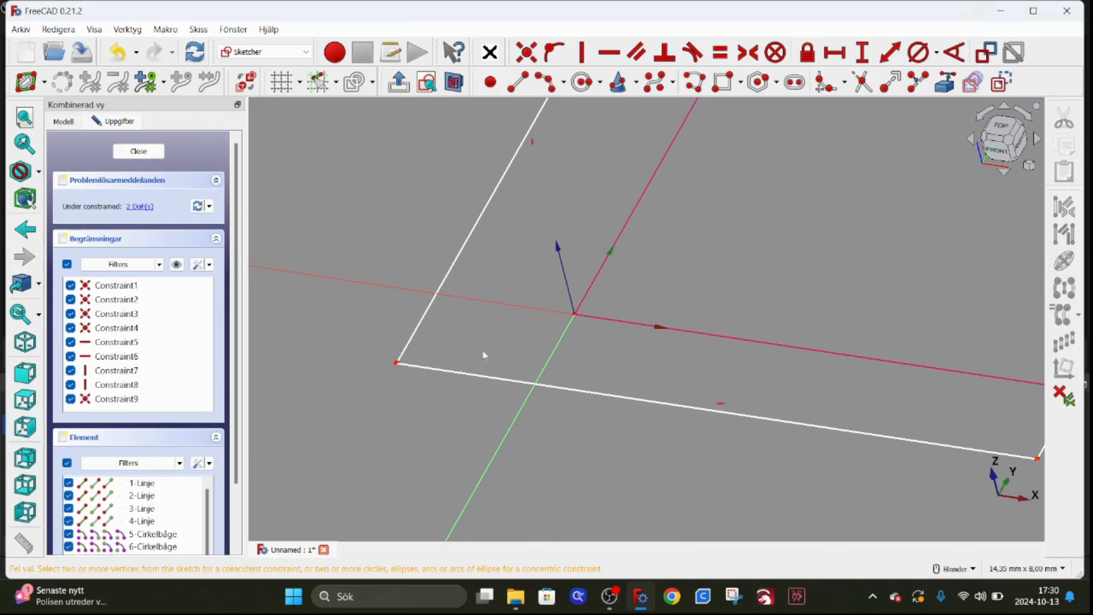
right_click(484, 319)
click(432, 407)
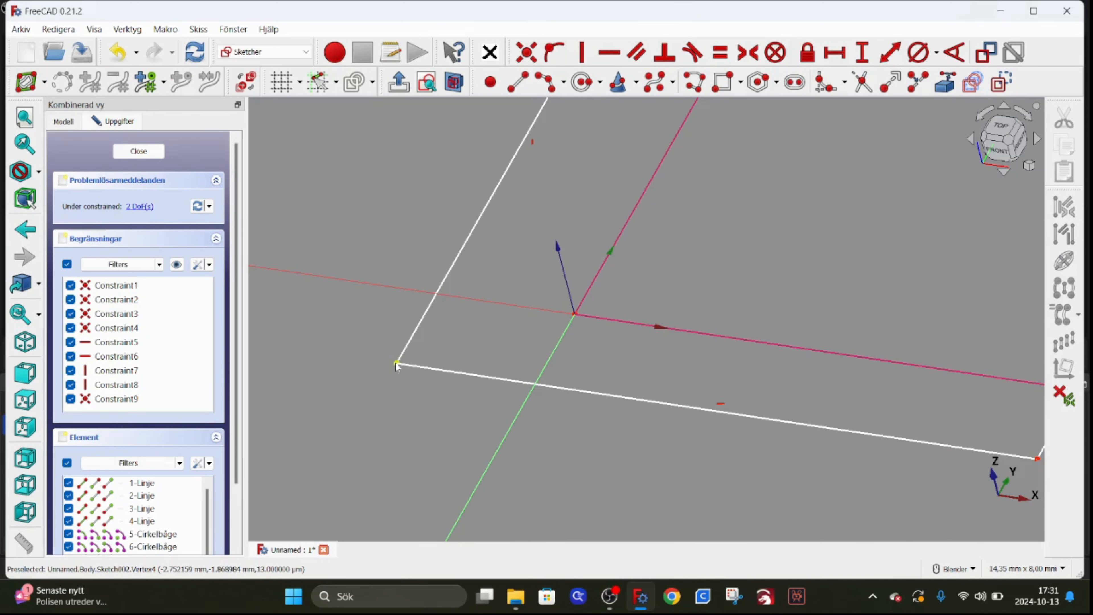
Move the rectangle's free corner near the origin and make it coincident with the projected square's corner there
mouse_move(396, 365)
mouse_down()
mouse_move(571, 329)
mouse_move(578, 303)
mouse_up()
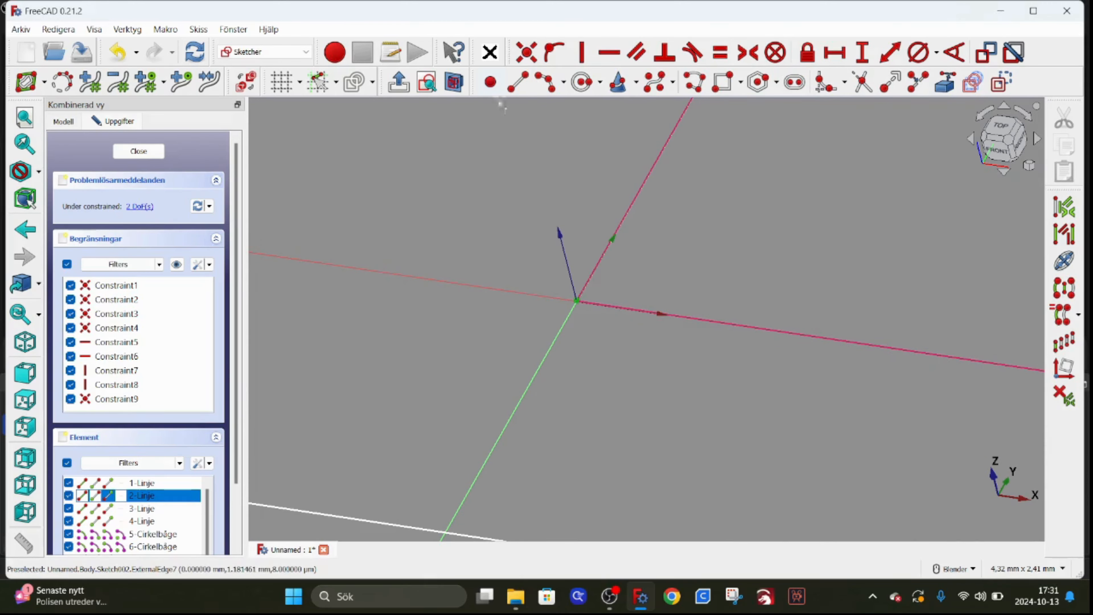
click(526, 54)
scroll(560, 420, down, 4)
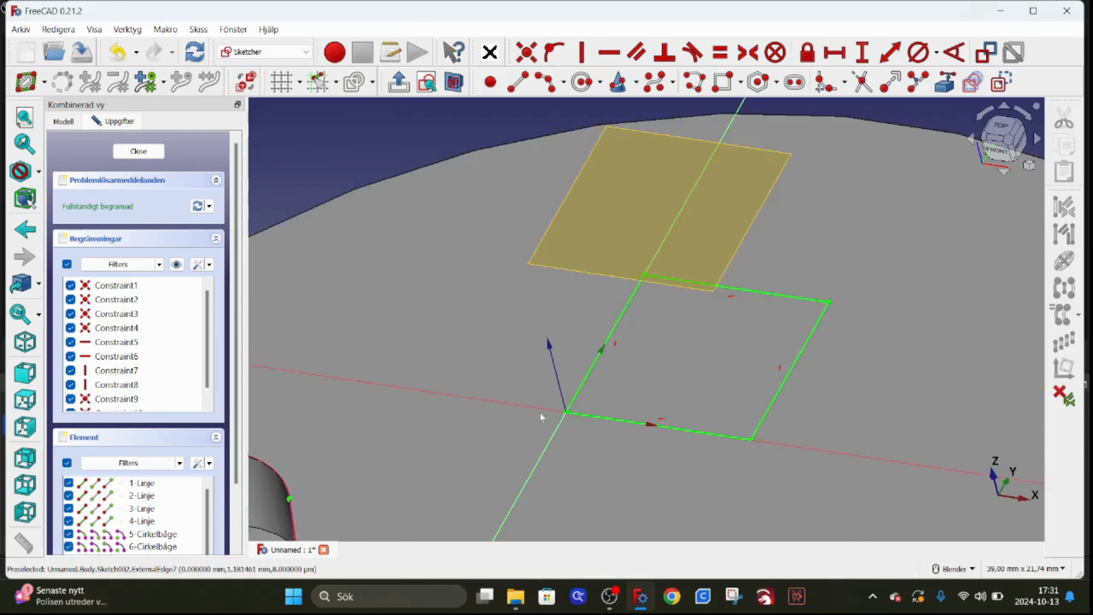
Close the finished square sketch and pad it with a length of 5 mm
scroll(501, 400, up, 3)
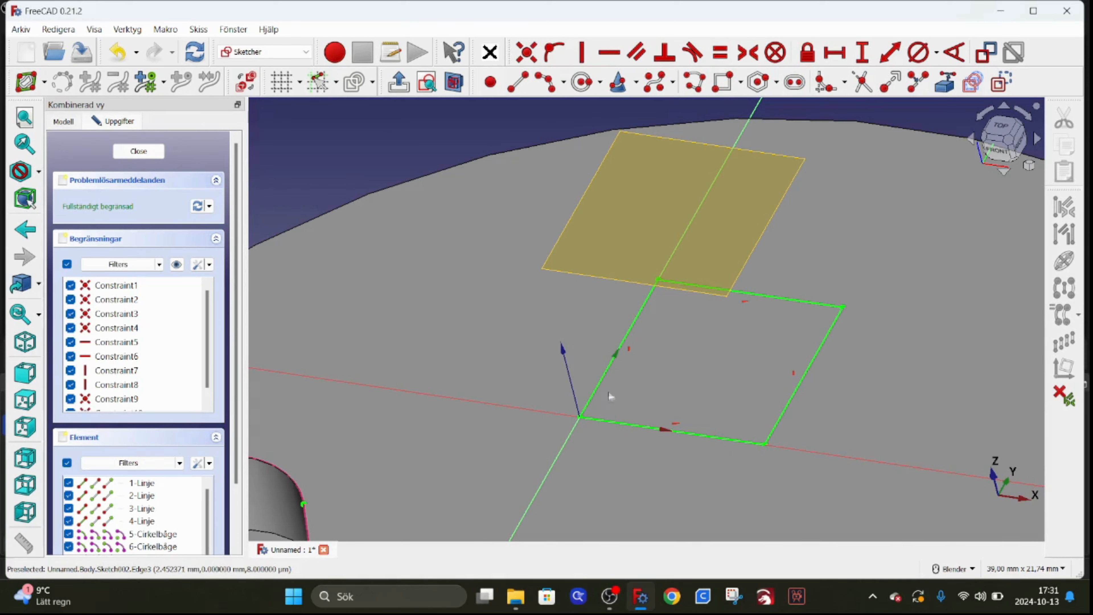
click(142, 152)
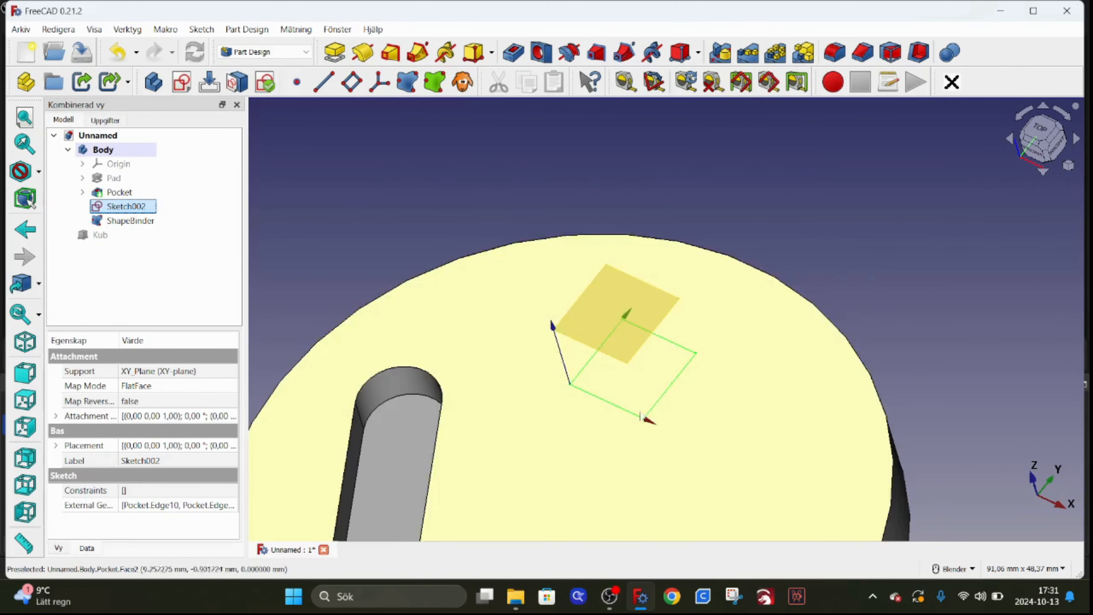
mouse_move(692, 474)
middle_down()
mouse_move(674, 434)
mouse_move(690, 440)
middle_up()
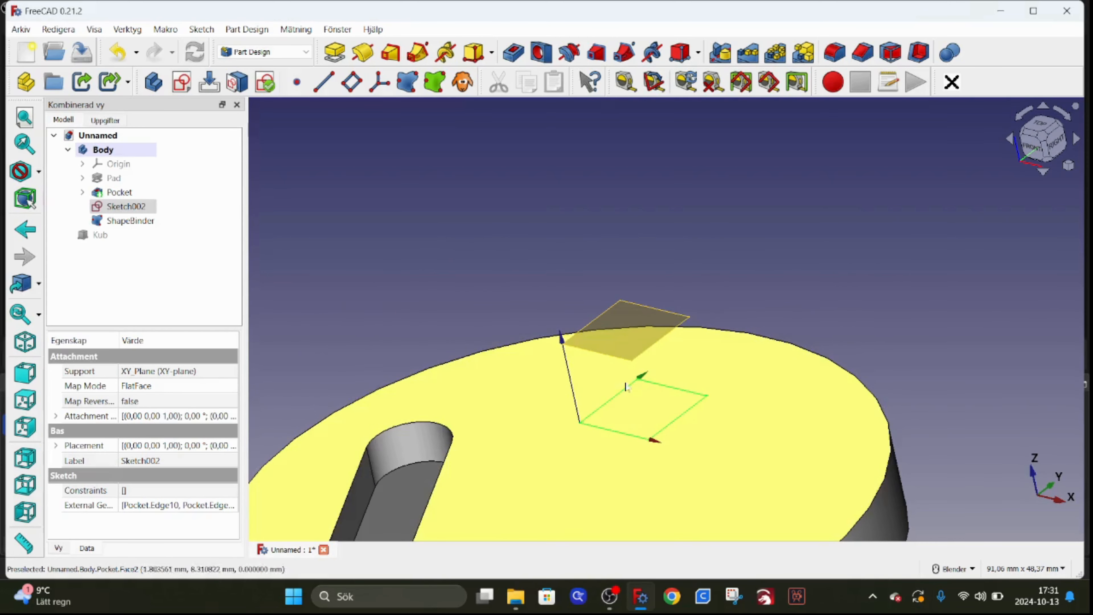
click(328, 56)
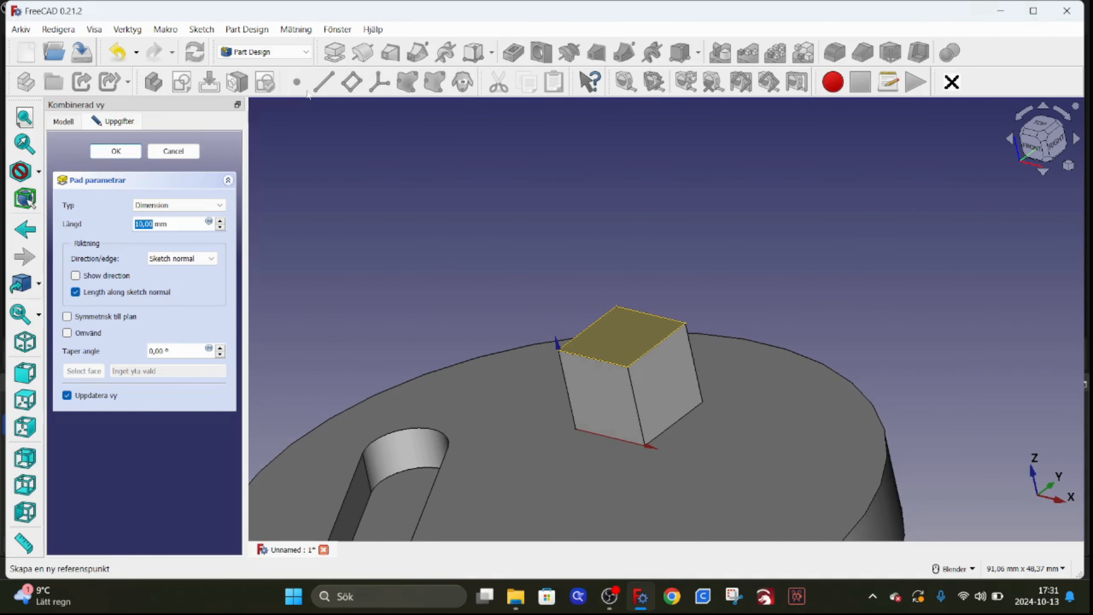
text(5)
key(Return)
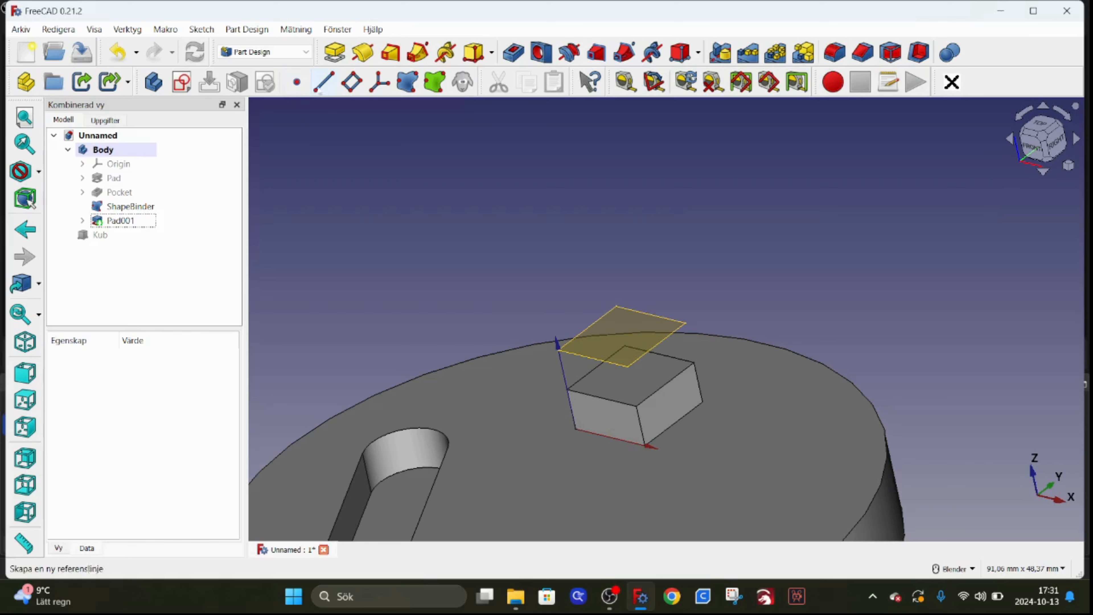
Toggle the visibility of the separate cube and leave it shown for comparison with the pad
click(100, 234)
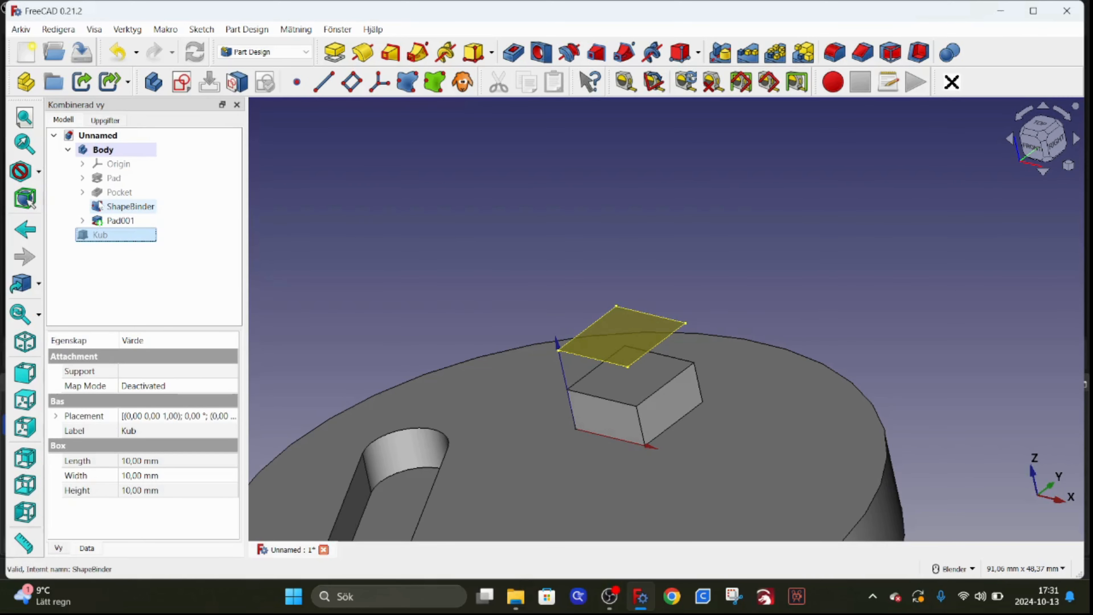
key(space)
key(space)
key(space)
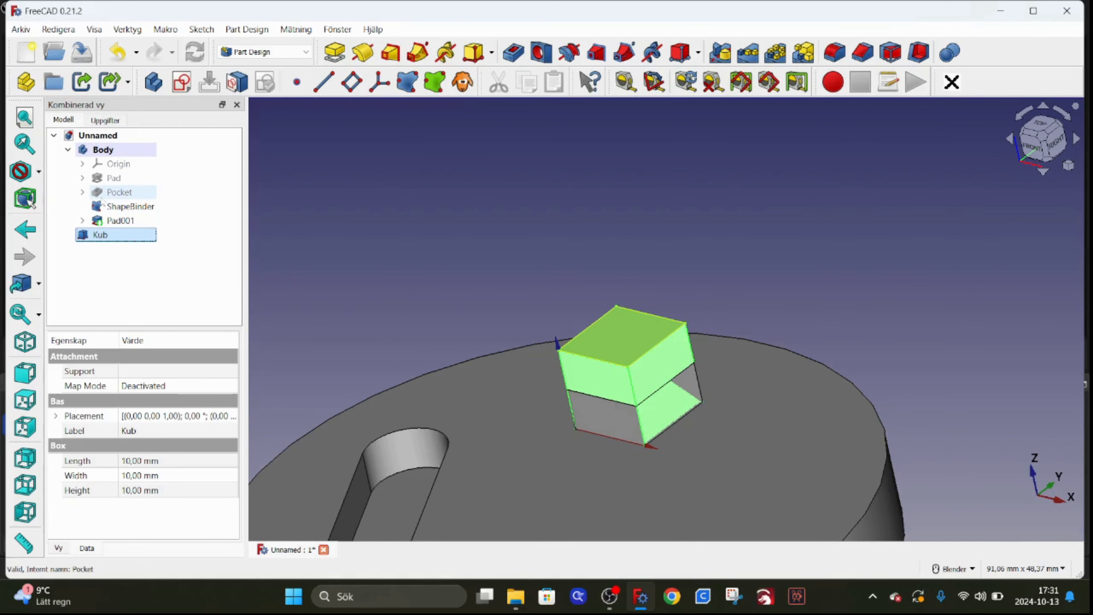
key(space)
key(space)
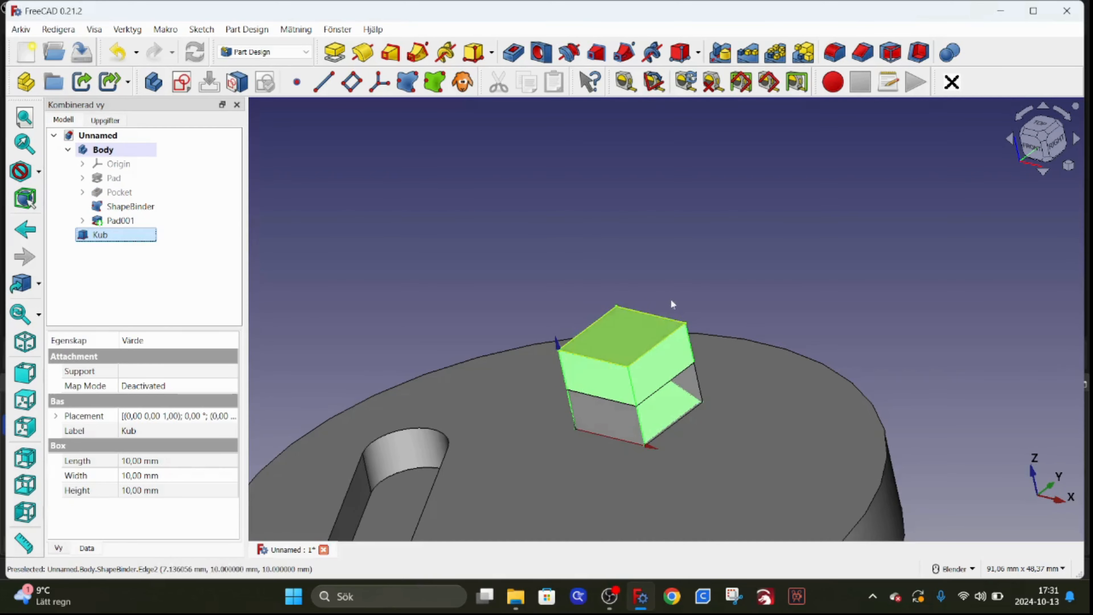
Transform the body about 32 mm along its X axis, away from the cube, and accept the placement
middle_drag(671, 301, 664, 334)
scroll(533, 238, down, 5)
scroll(566, 305, up, 2)
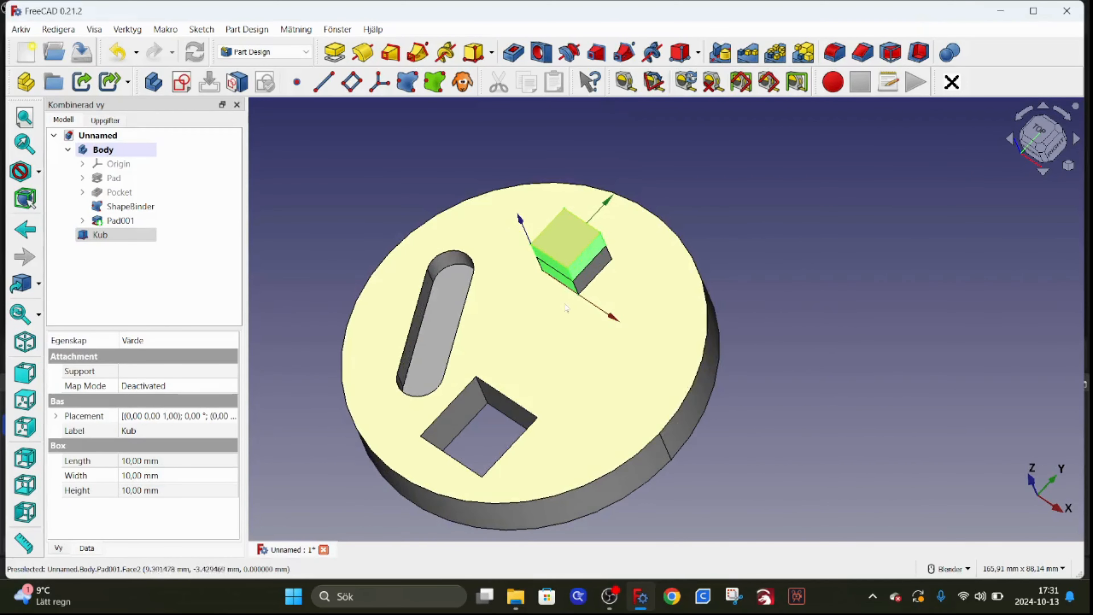
right_click(124, 153)
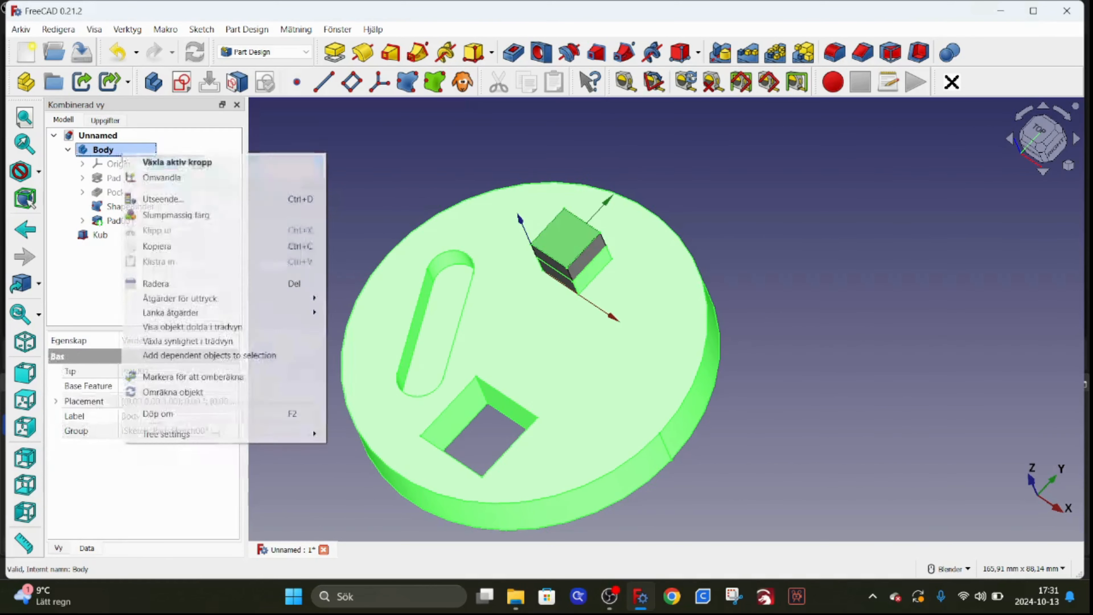
click(161, 177)
drag(638, 330, 710, 363)
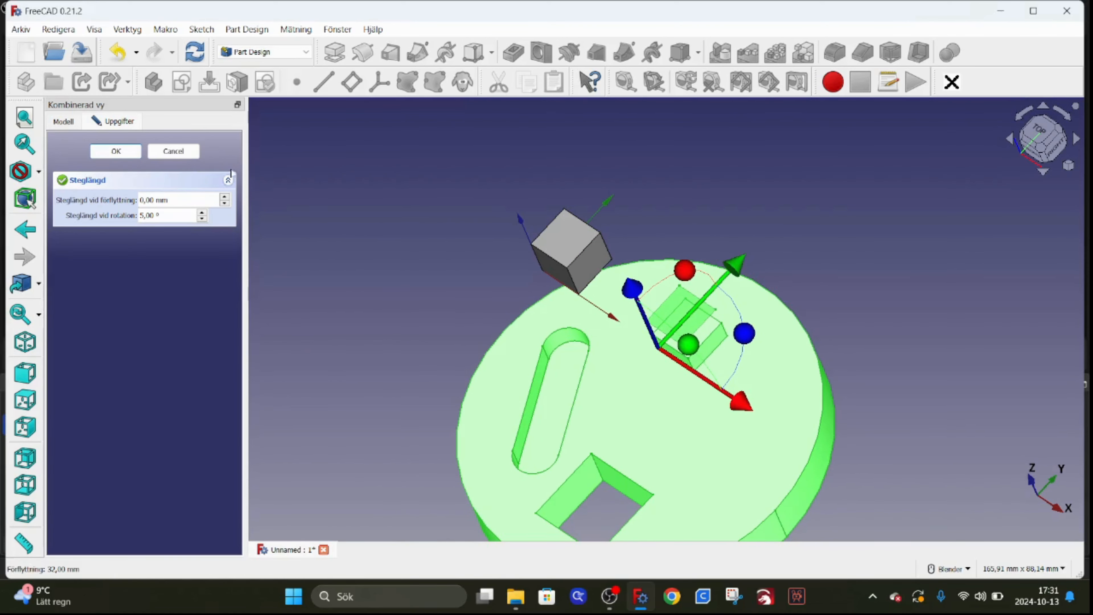
click(314, 219)
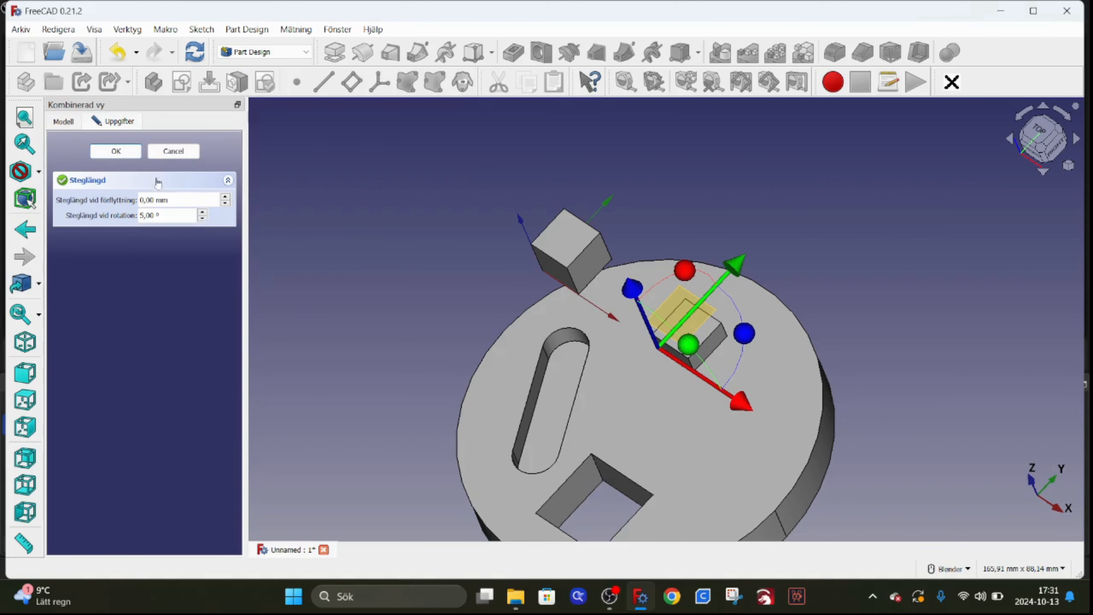
click(116, 150)
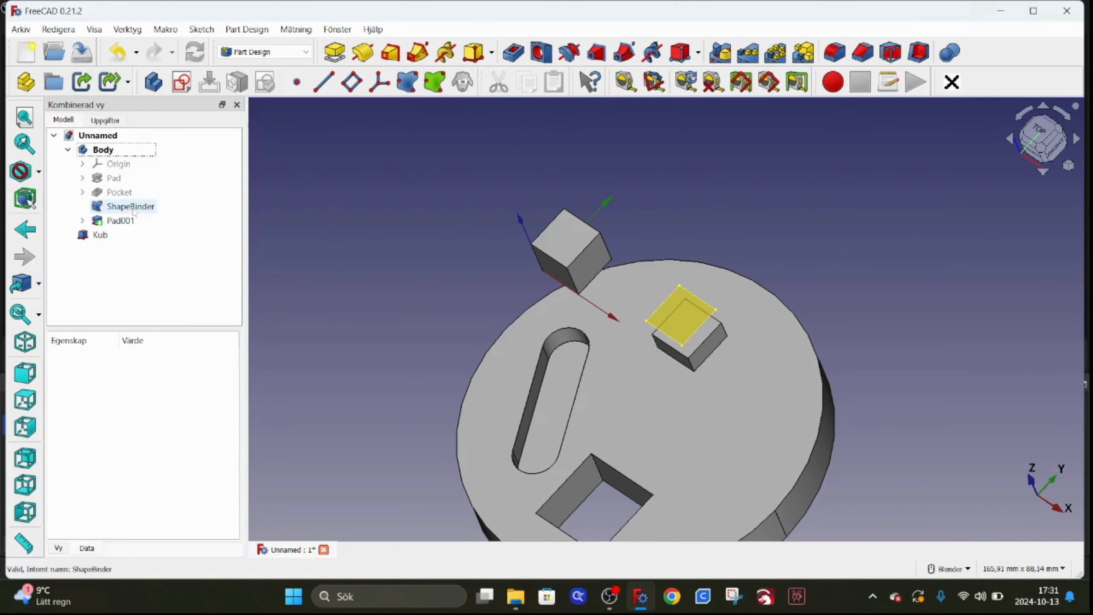
Hide the shape binder and transform the body slightly back along X and further along positive Y
click(131, 206)
key(space)
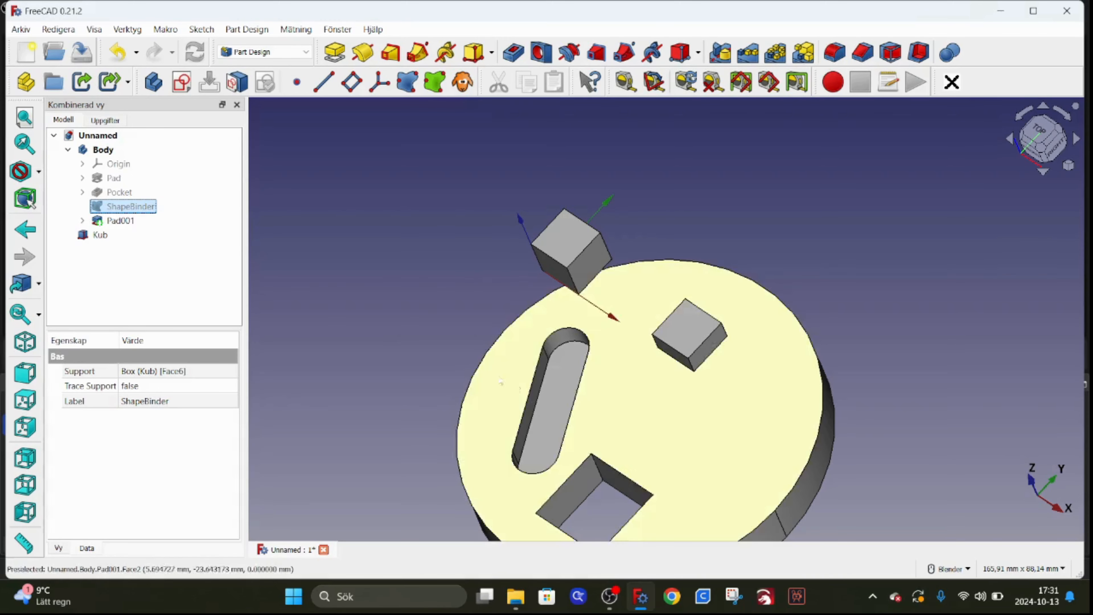
right_click(117, 151)
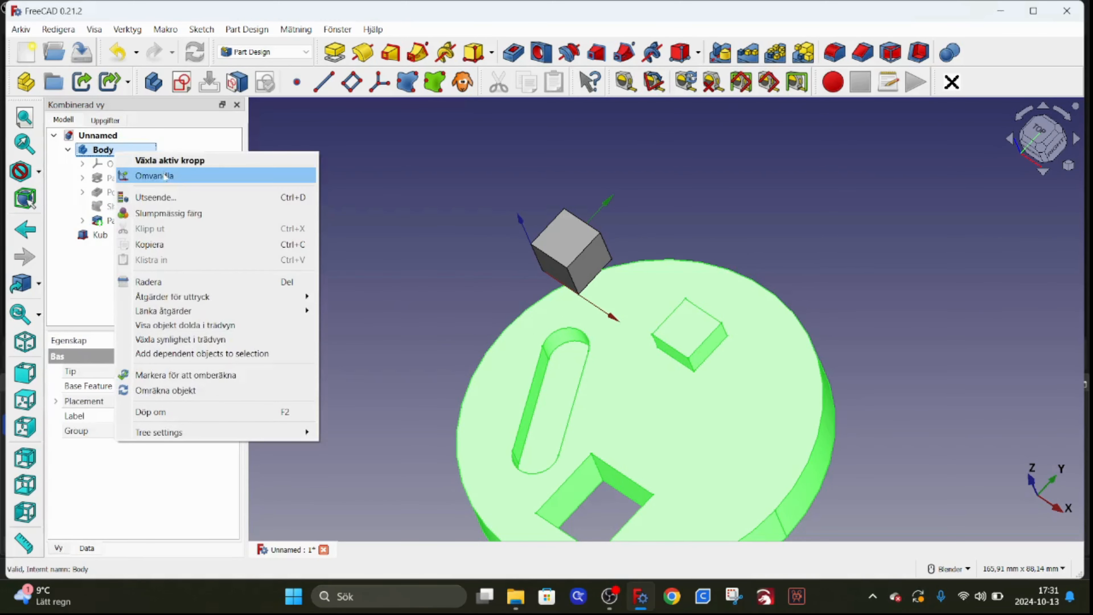
click(166, 177)
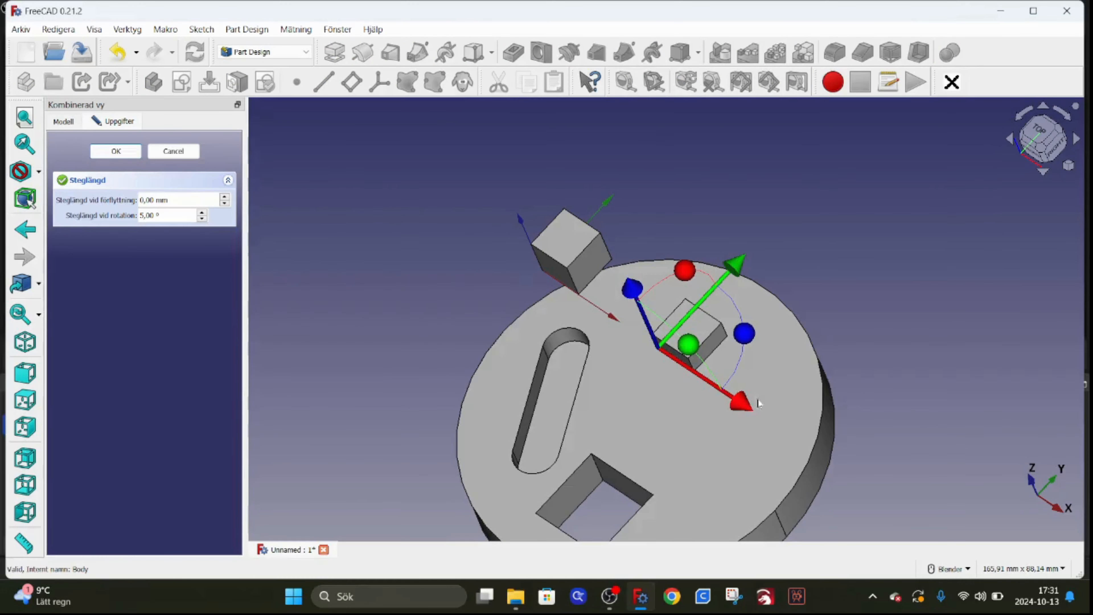
drag(740, 400, 702, 432)
drag(716, 260, 792, 213)
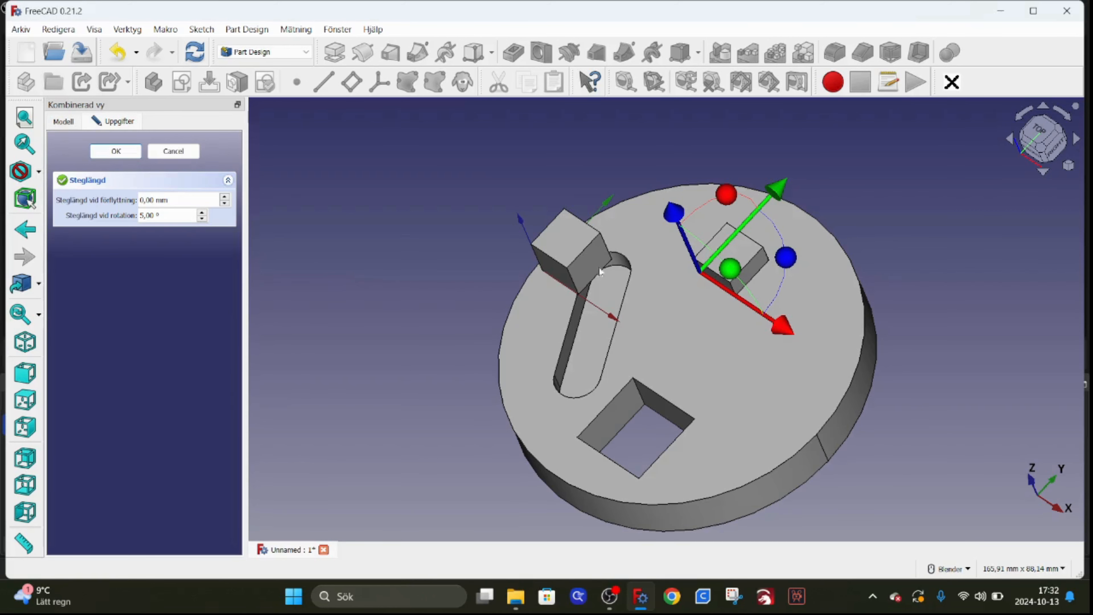
scroll(842, 228, up, 4)
scroll(823, 238, down, 4)
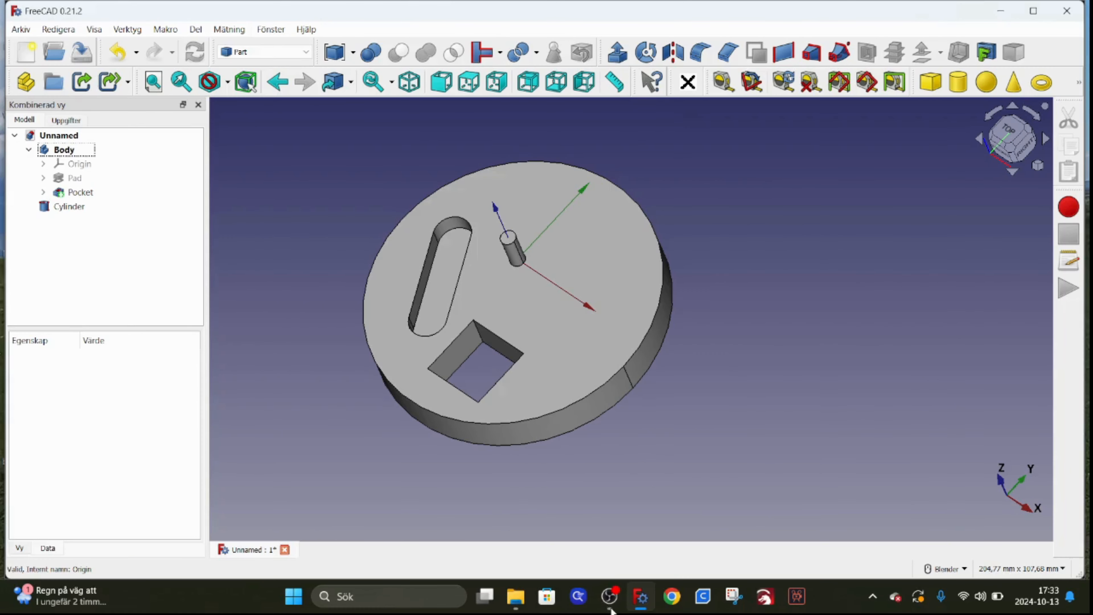
Examine the disc body with its slot and square hole and the separate cylinder standing on it
middle_drag(542, 378, 540, 344)
scroll(528, 326, down, 2)
scroll(513, 313, up, 6)
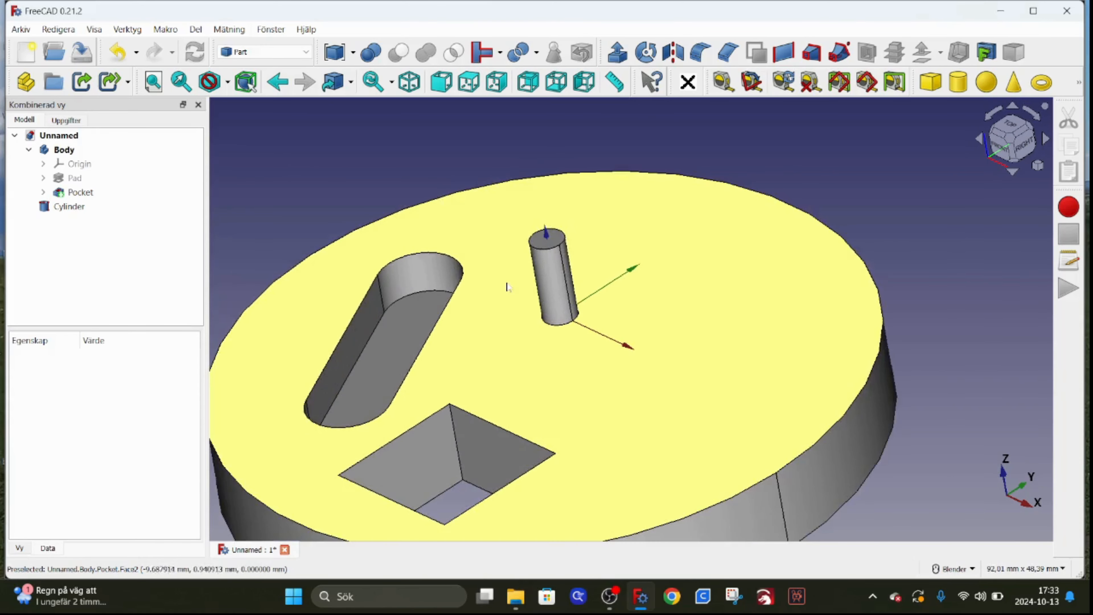
scroll(507, 287, down, 3)
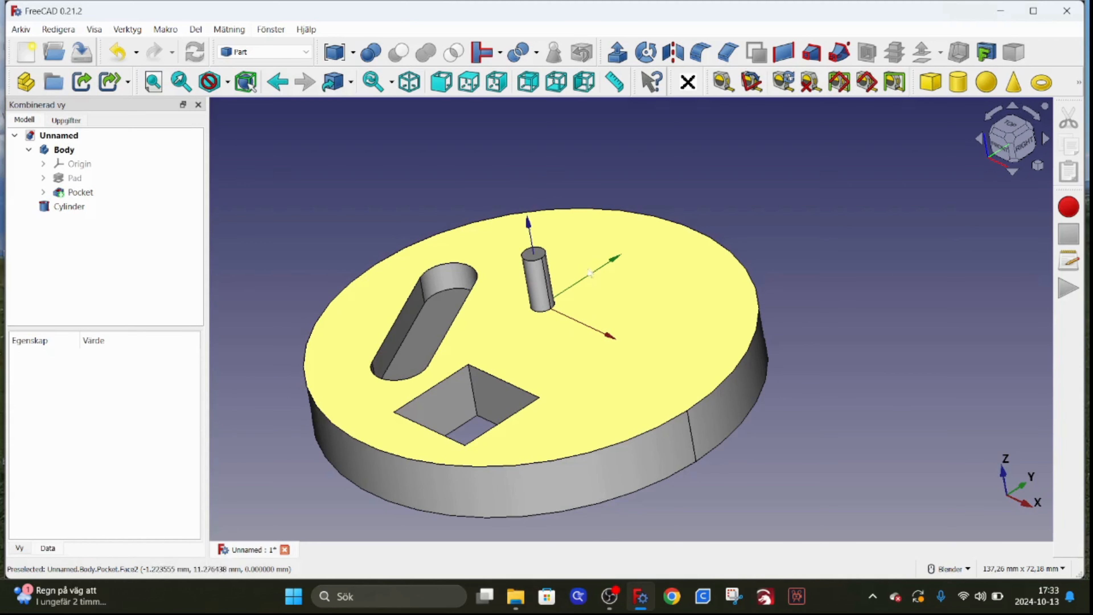
click(589, 348)
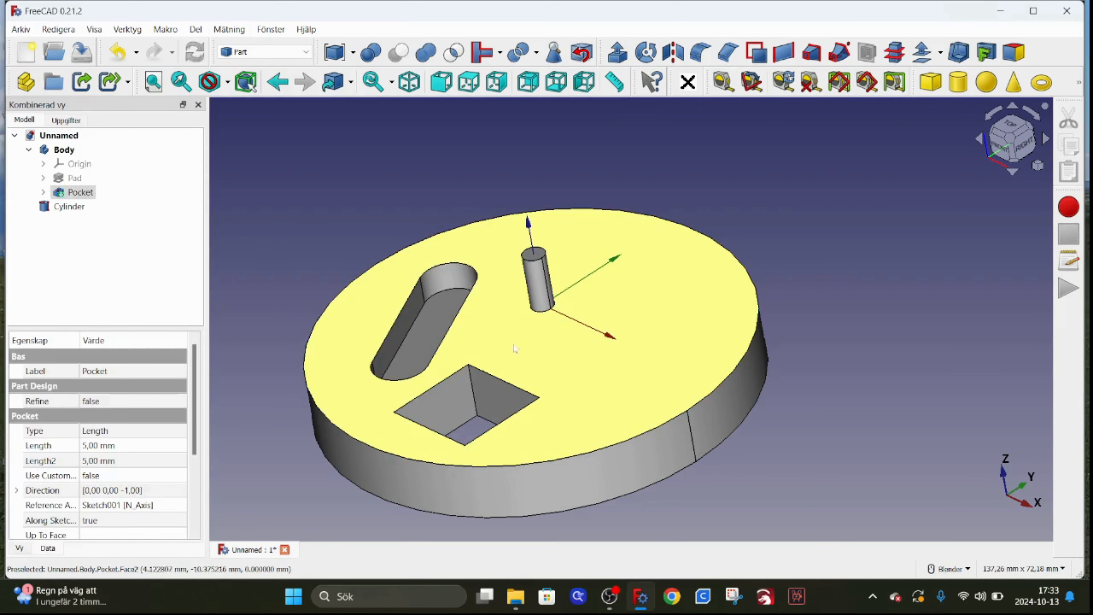
middle_drag(515, 348, 551, 375)
scroll(669, 360, down, 3)
scroll(609, 323, up, 3)
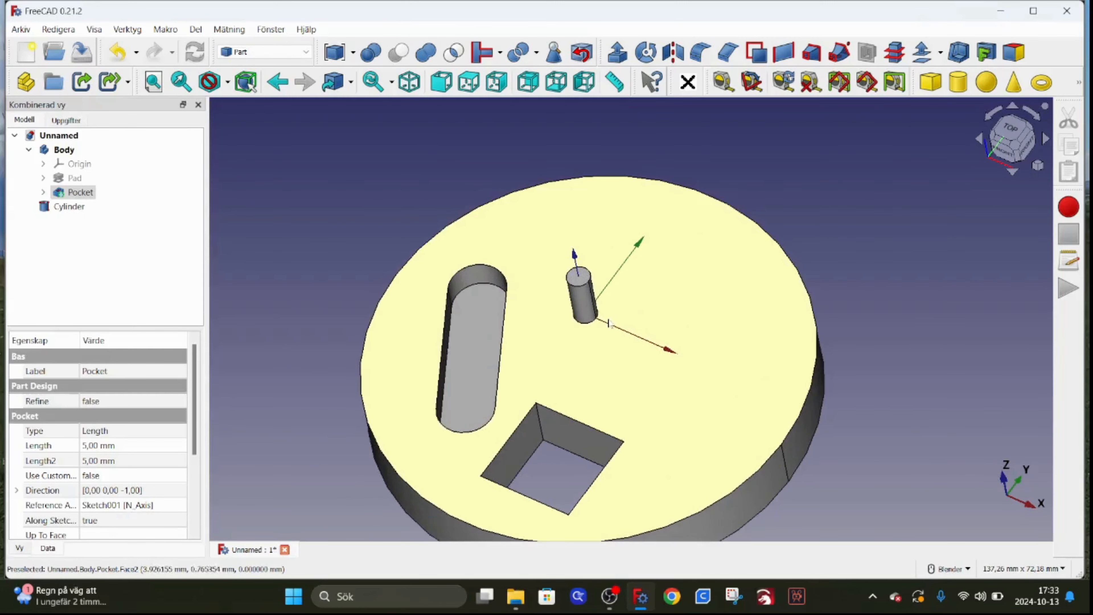
Switch to the Part Design workbench and start a new sketch on the body's XY plane
click(703, 269)
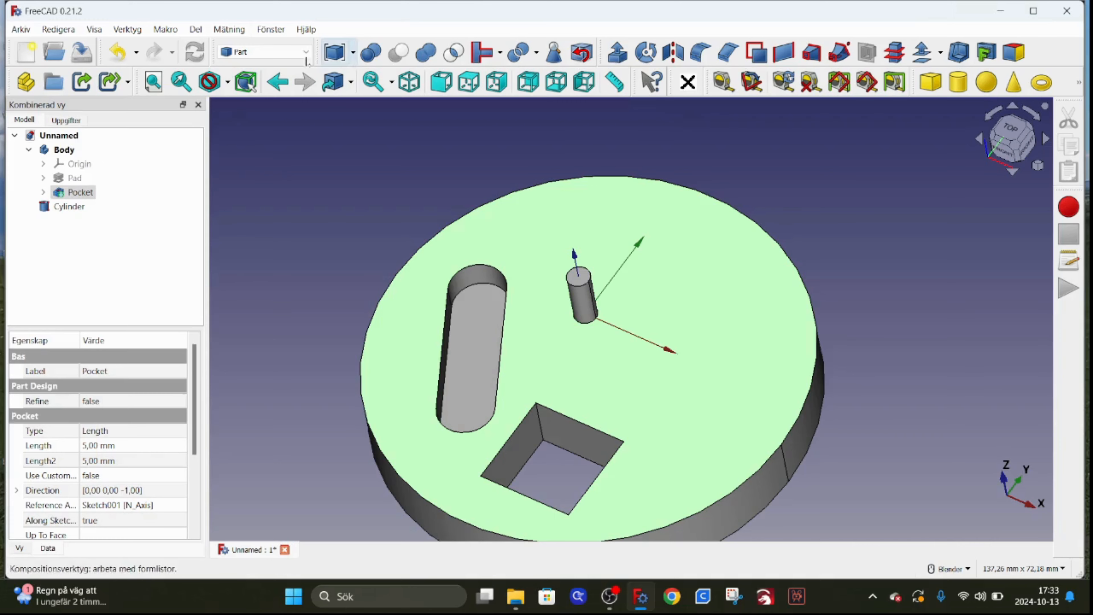
click(264, 52)
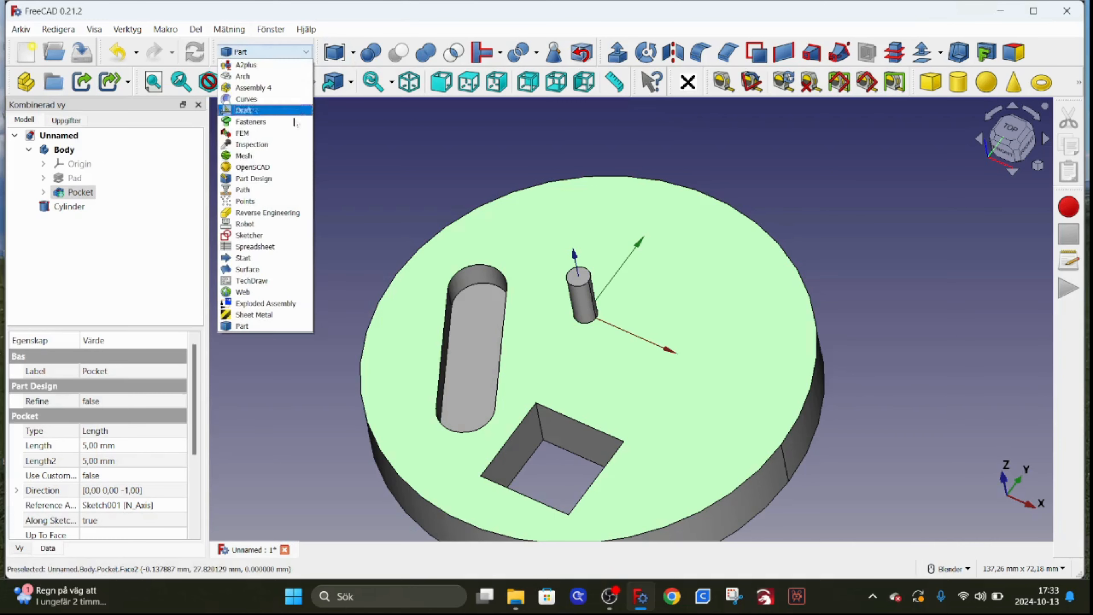
click(282, 178)
click(291, 178)
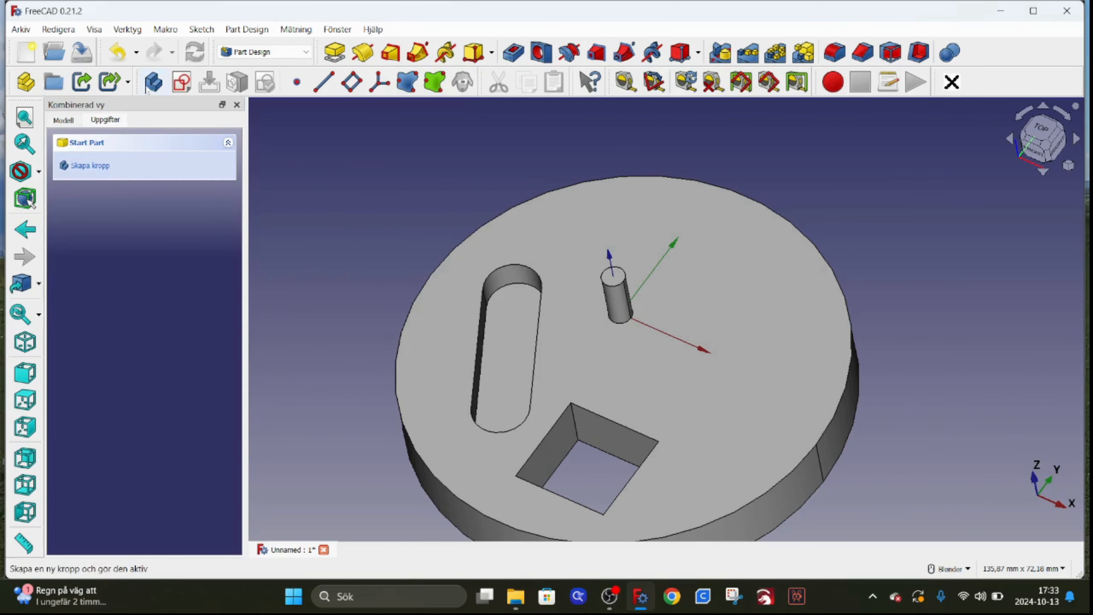
click(181, 82)
middle_drag(747, 318, 832, 179)
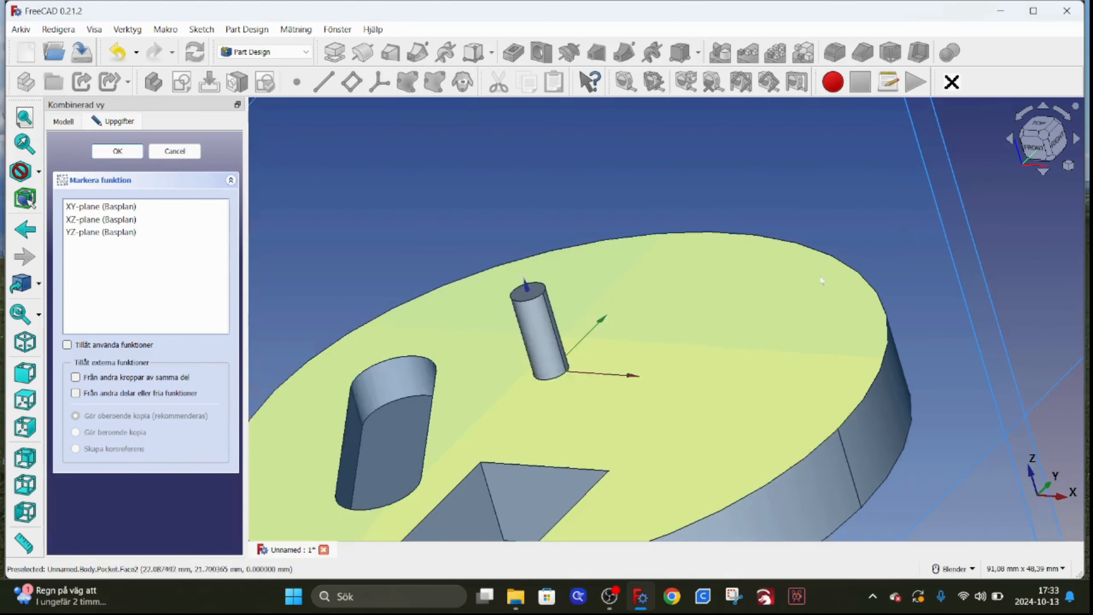
scroll(748, 109, down, 3)
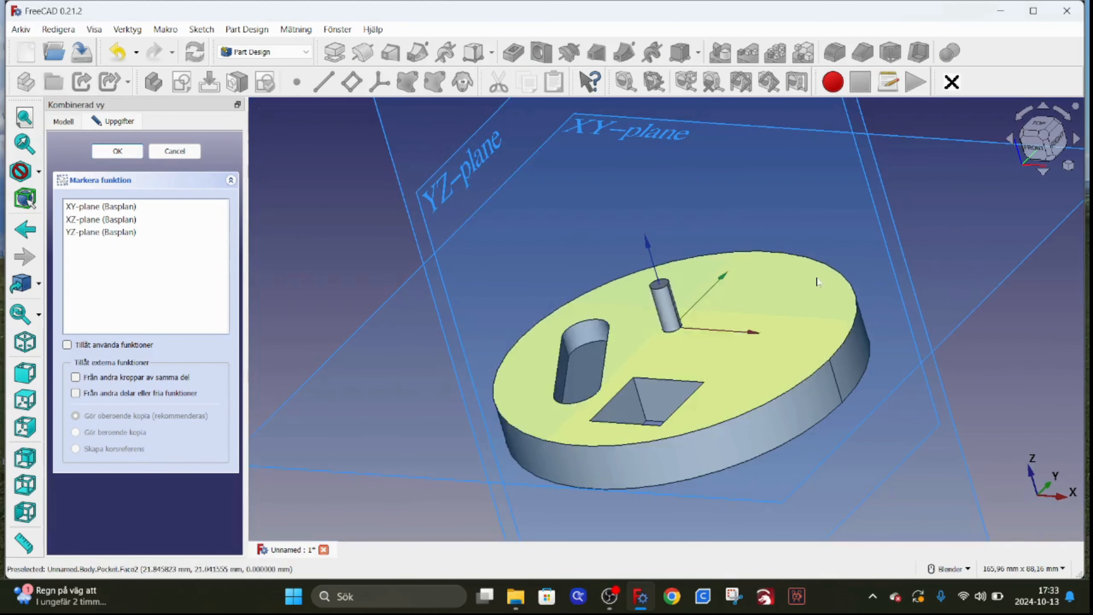
click(731, 126)
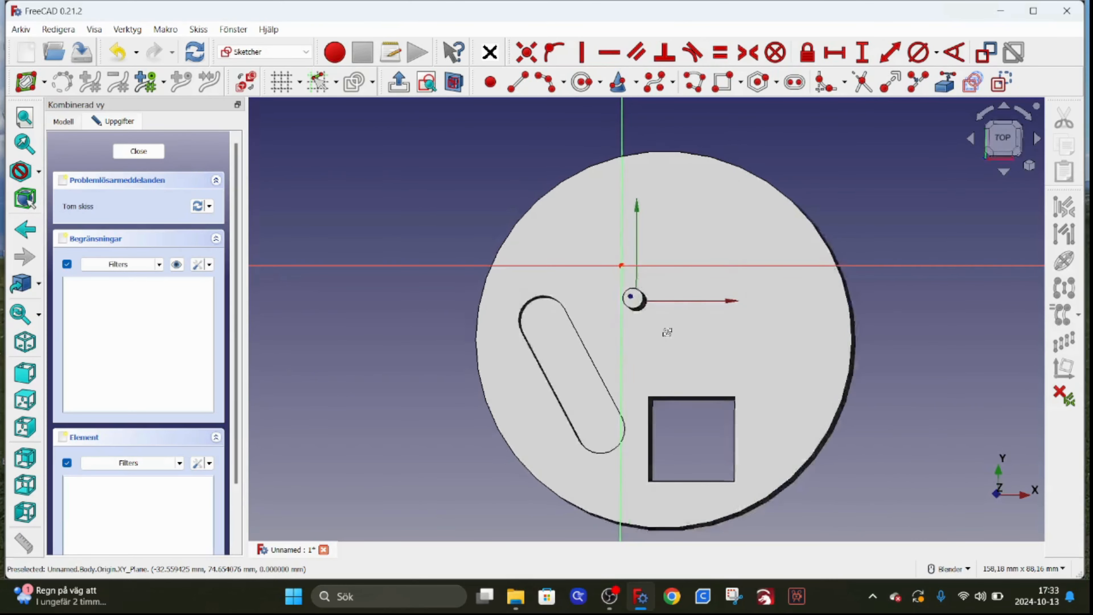
Try to link the separate cylinder into the sketch as external geometry
middle_drag(663, 322, 685, 287)
mouse_move(605, 517)
middle_down()
mouse_move(562, 439)
mouse_move(585, 451)
middle_up()
scroll(687, 377, up, 2)
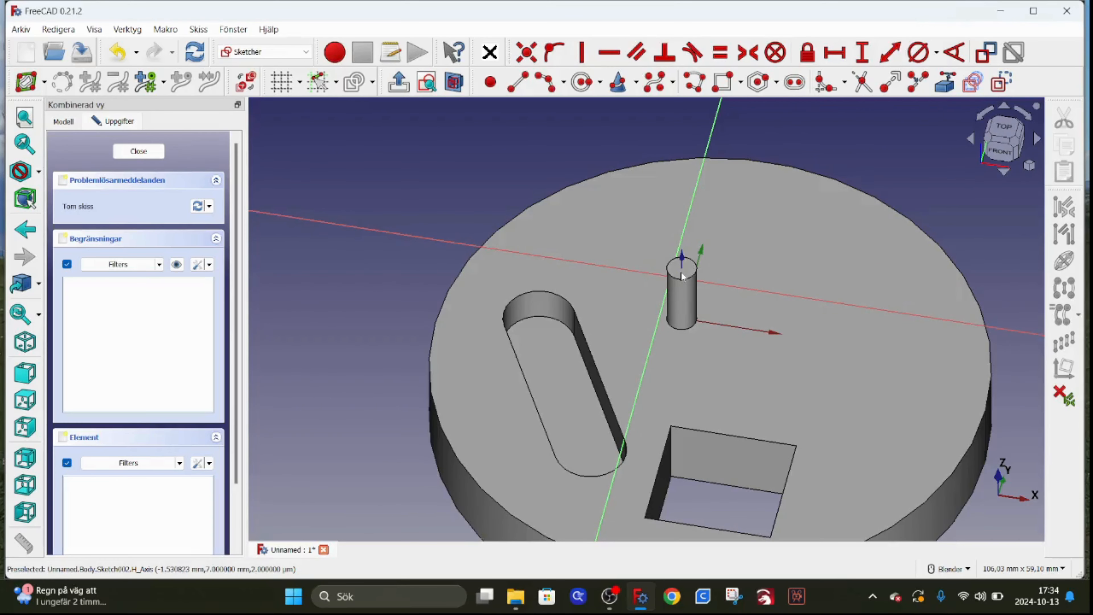
click(944, 82)
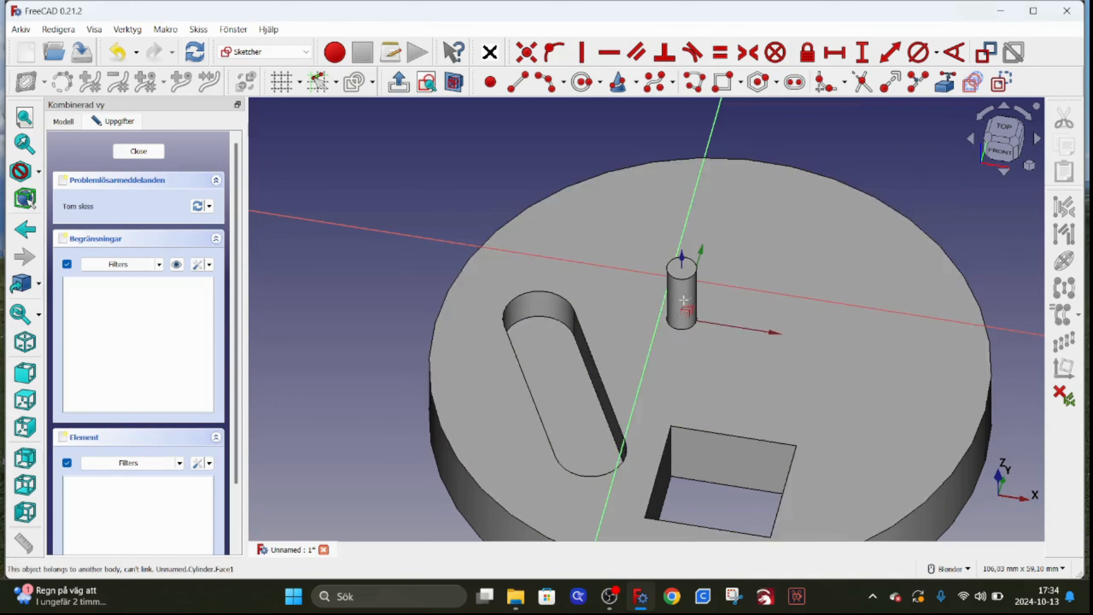
Close the empty sketch and create a sub-shape binder in the body from the cylinder's top face
click(139, 151)
middle_drag(745, 317, 785, 407)
scroll(723, 323, up, 3)
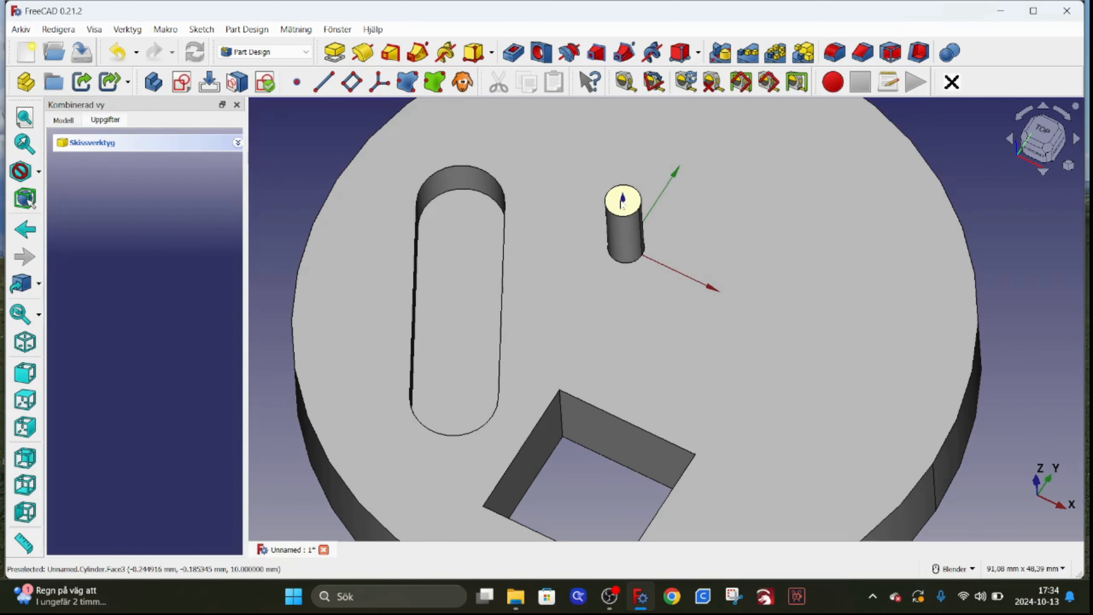
click(622, 202)
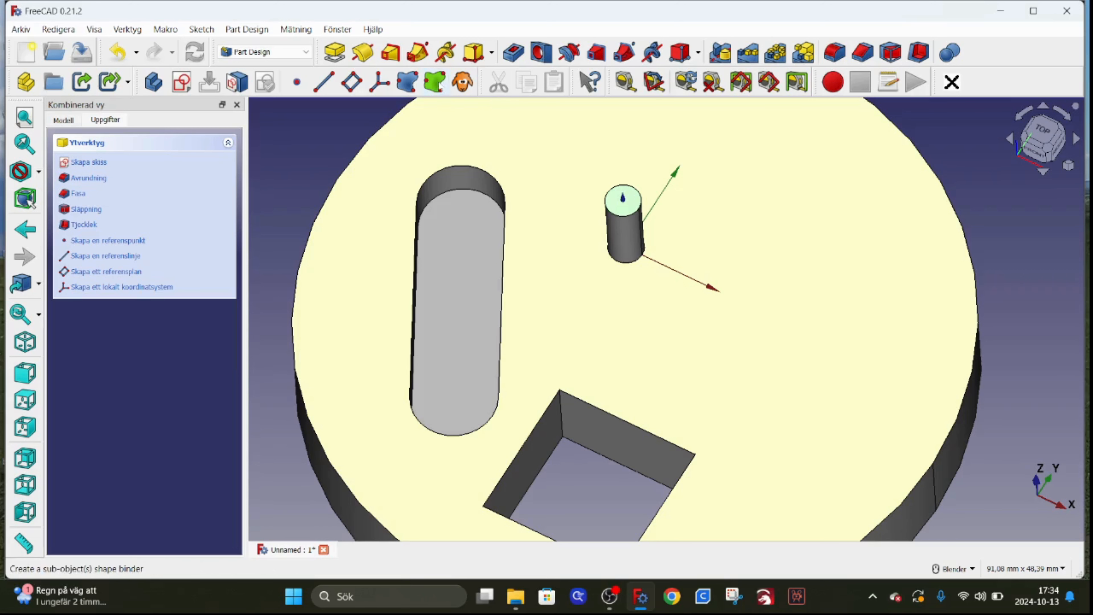
click(435, 83)
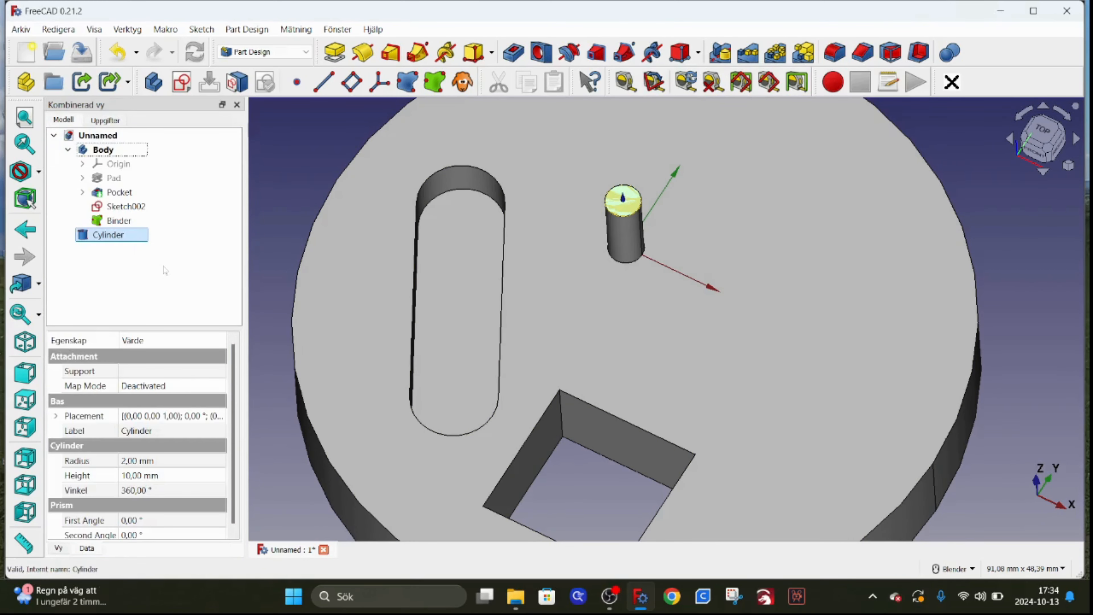
click(159, 256)
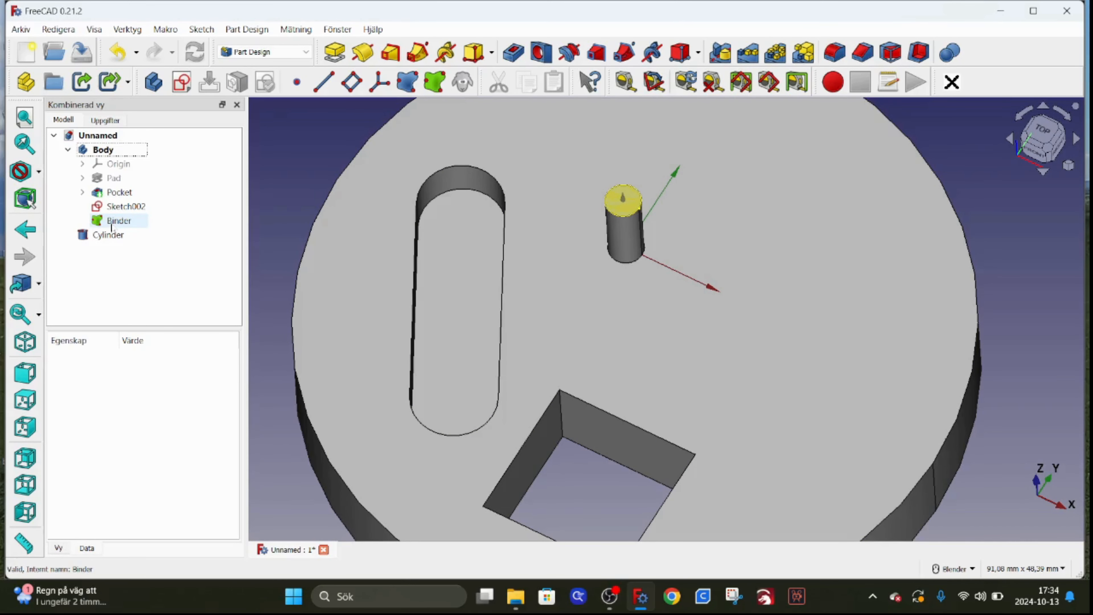
scroll(601, 383, down, 3)
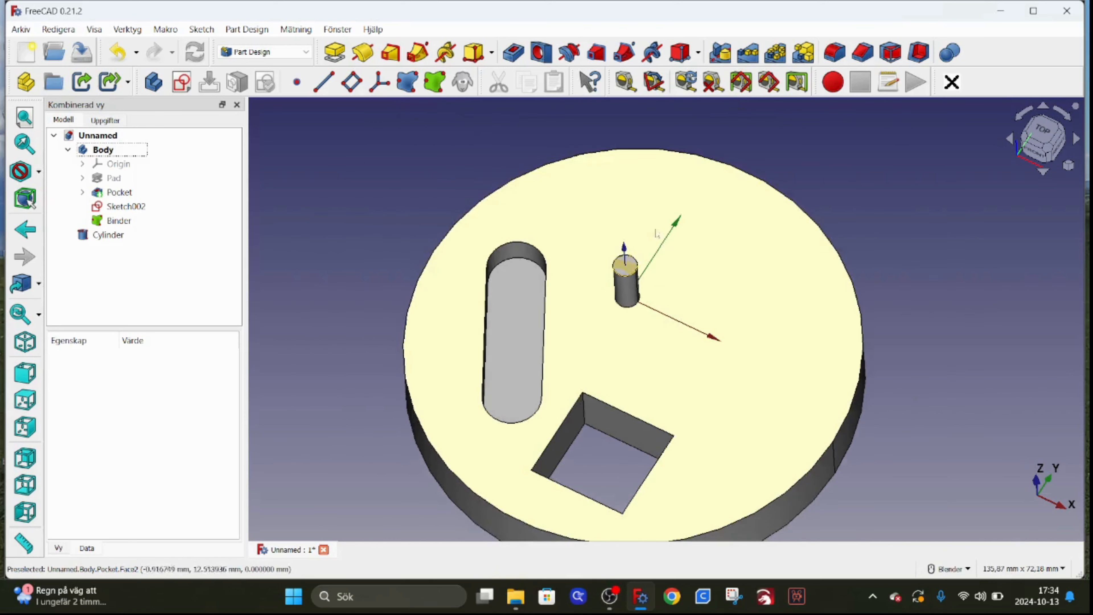
Hide the separate cylinder so that only the binder's circular face remains above the disc
scroll(642, 254, up, 5)
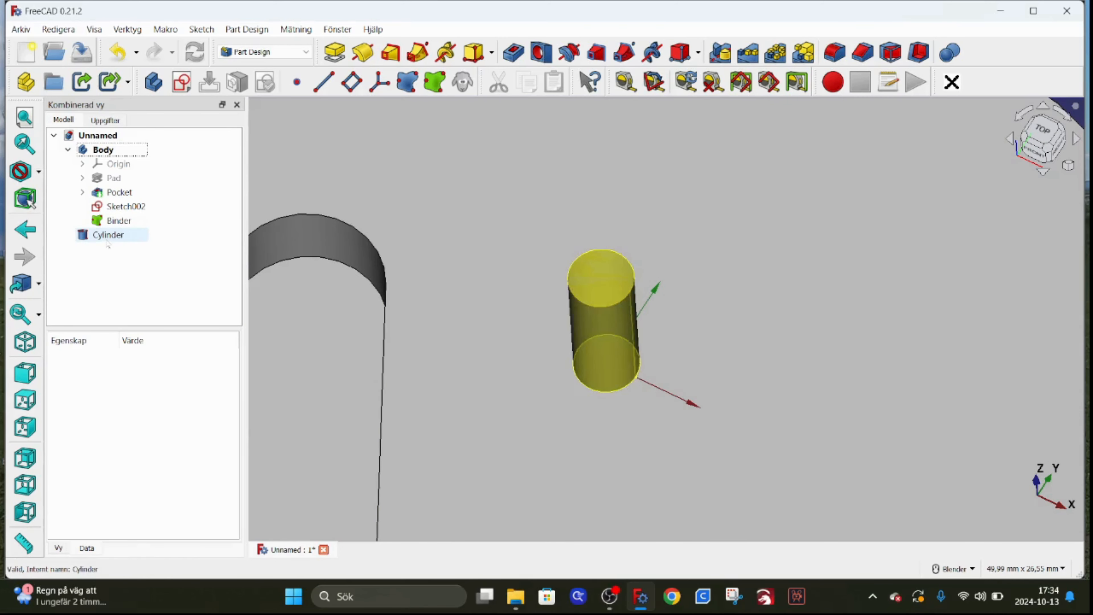
click(108, 236)
key(space)
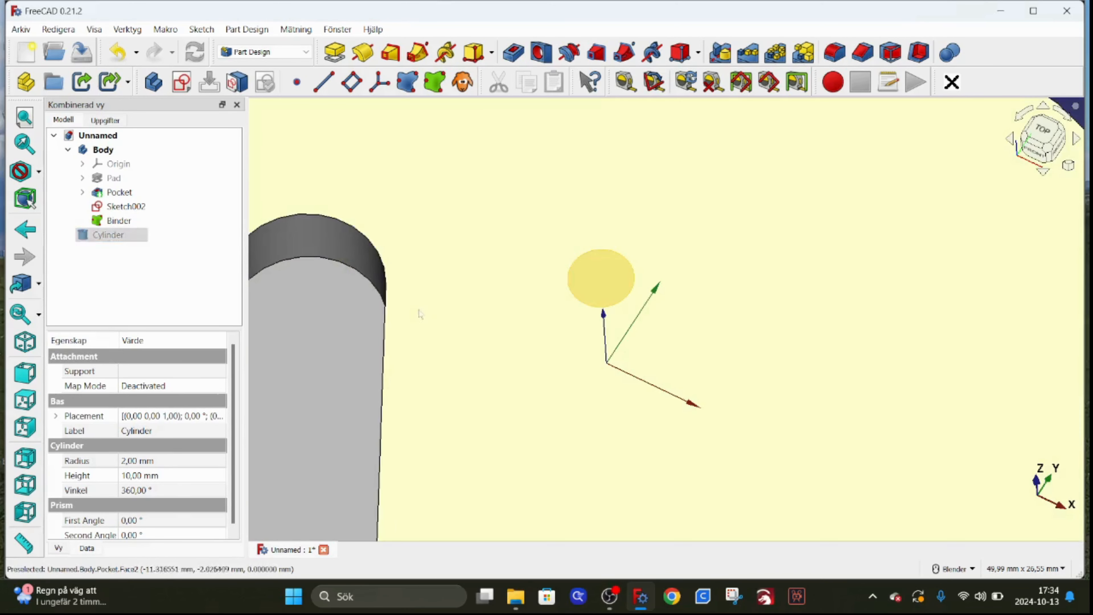
click(420, 312)
Reopen the empty sketch for editing and link the binder's circular edge as external geometry
right_click(128, 207)
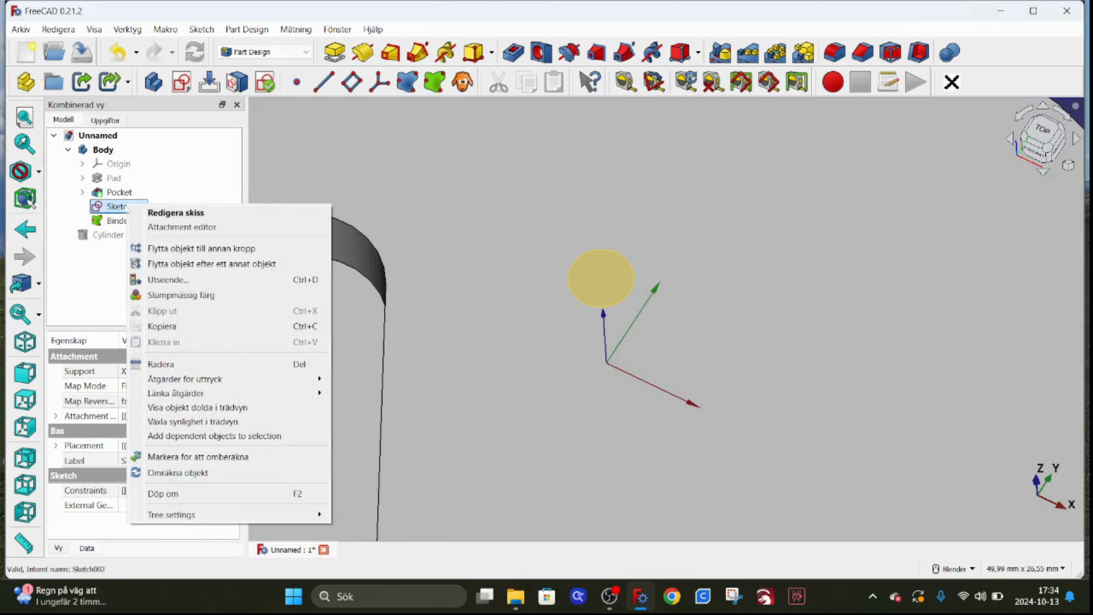
click(175, 213)
mouse_move(435, 371)
middle_down()
mouse_move(680, 461)
mouse_move(641, 405)
middle_up()
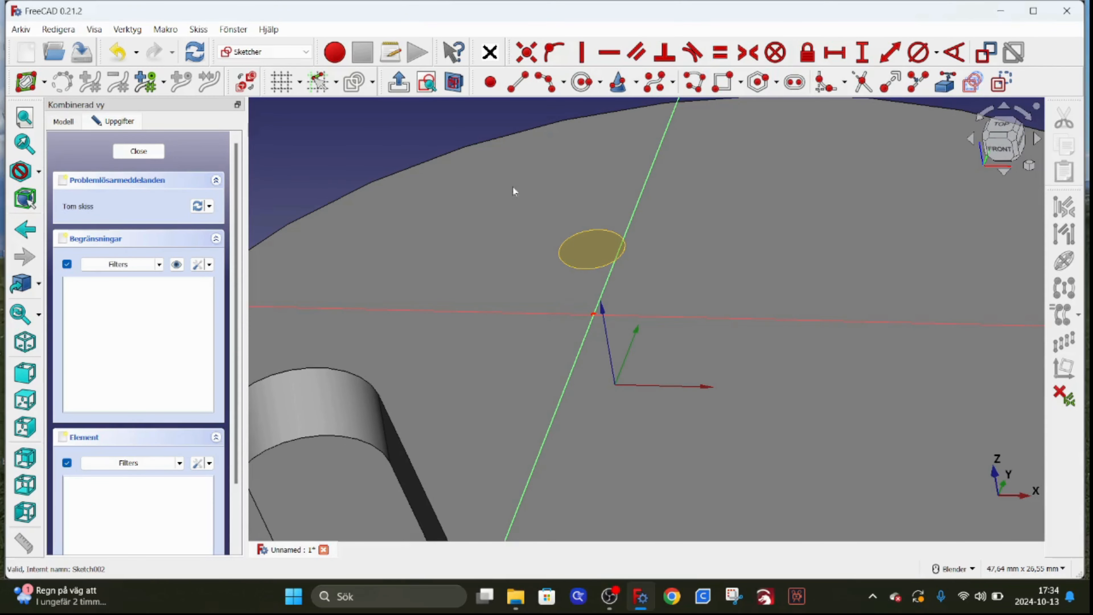
click(944, 82)
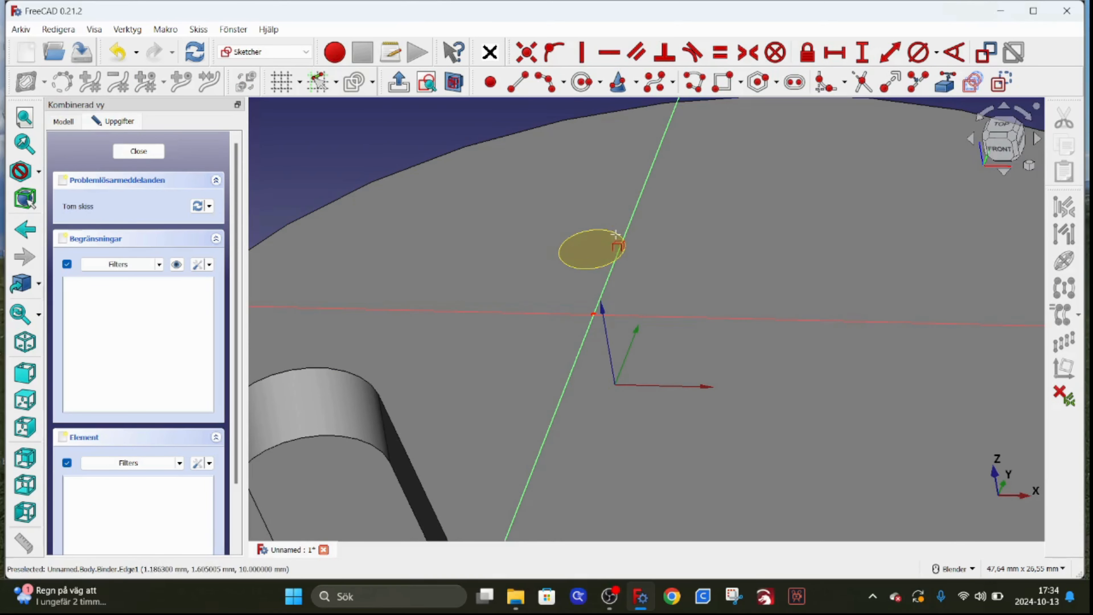
click(615, 235)
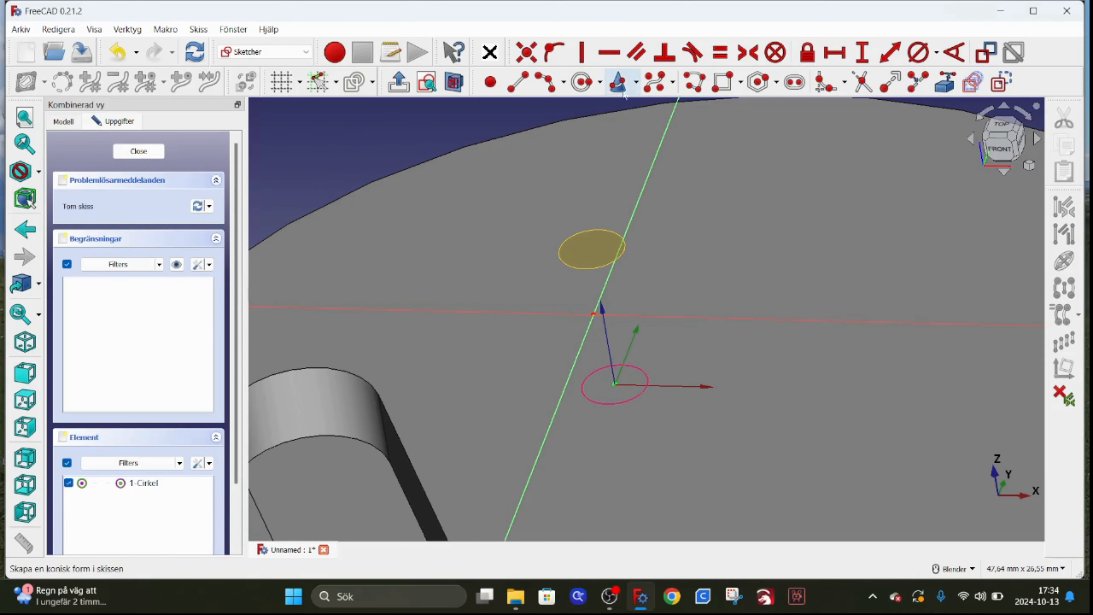
Draw a circle centred on the origin, constrain it equal to the linked external circle, and close the sketch
click(615, 383)
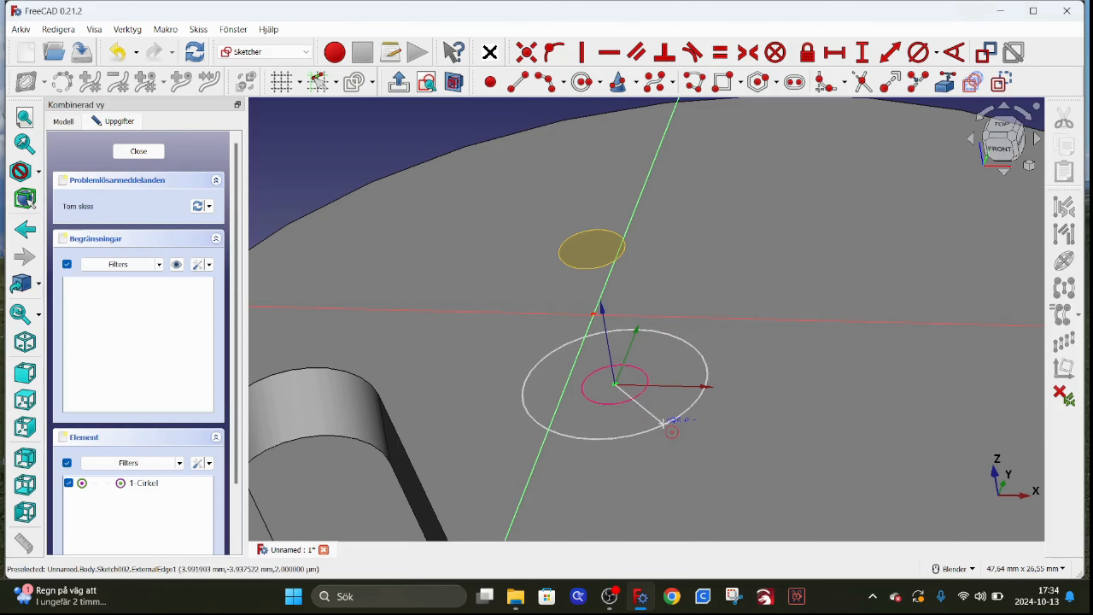
click(663, 424)
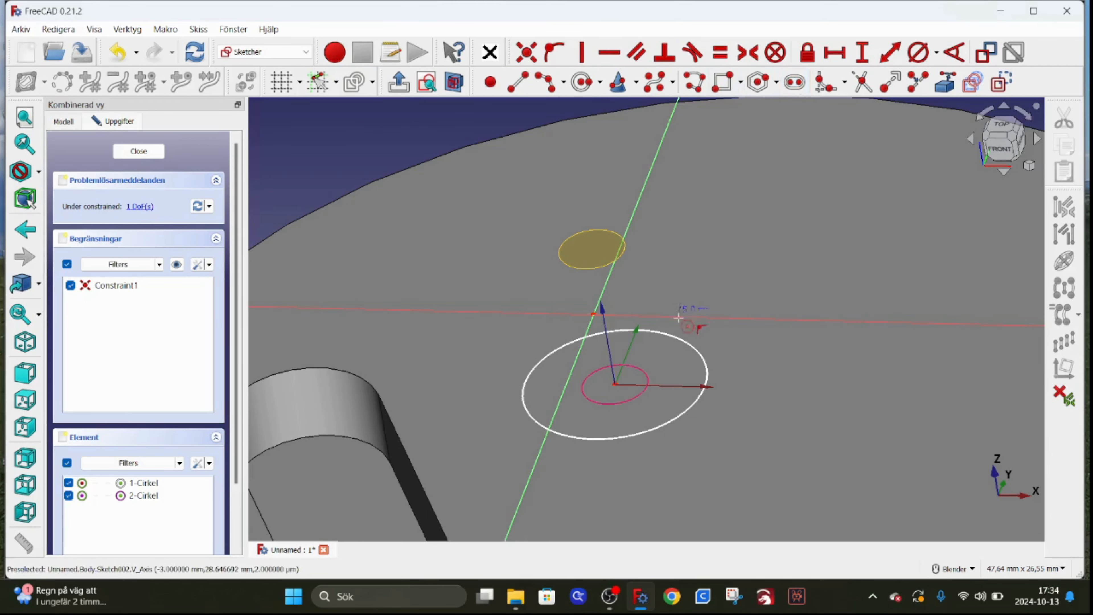
click(693, 348)
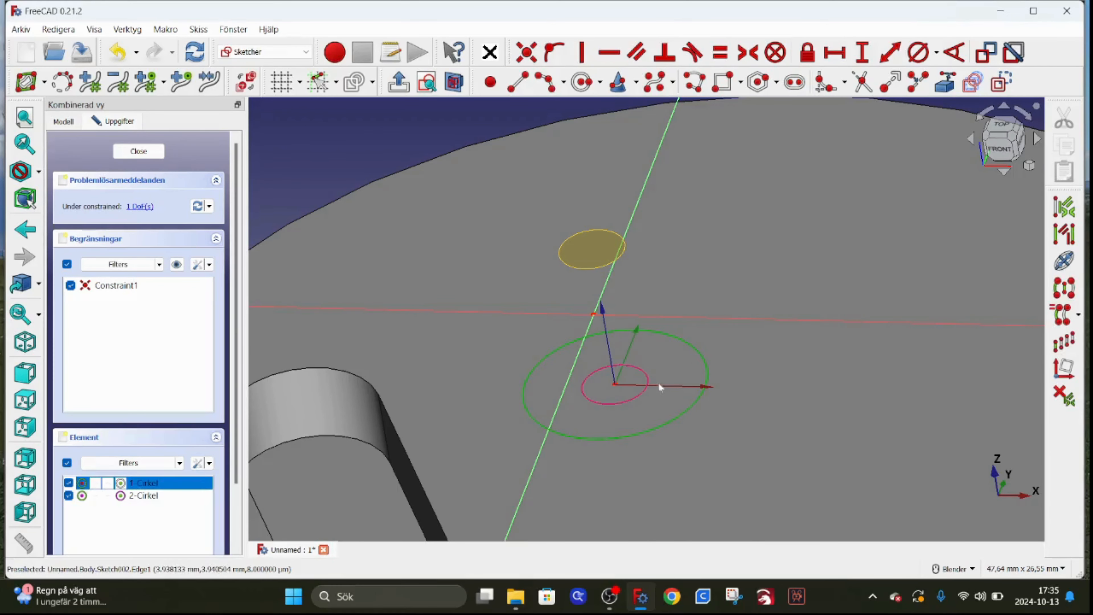
click(647, 378)
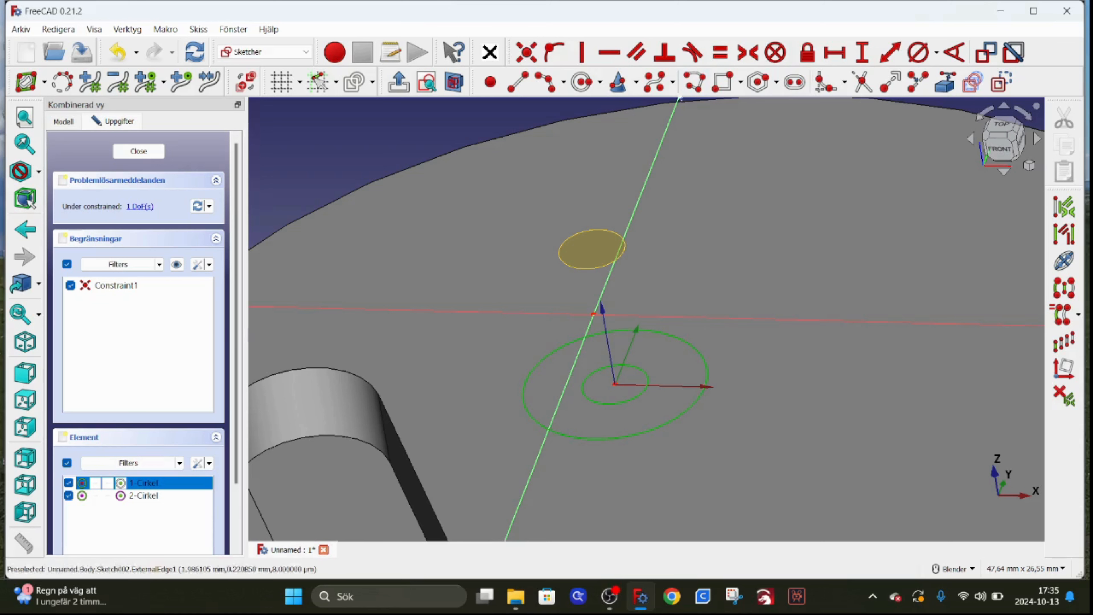
click(720, 51)
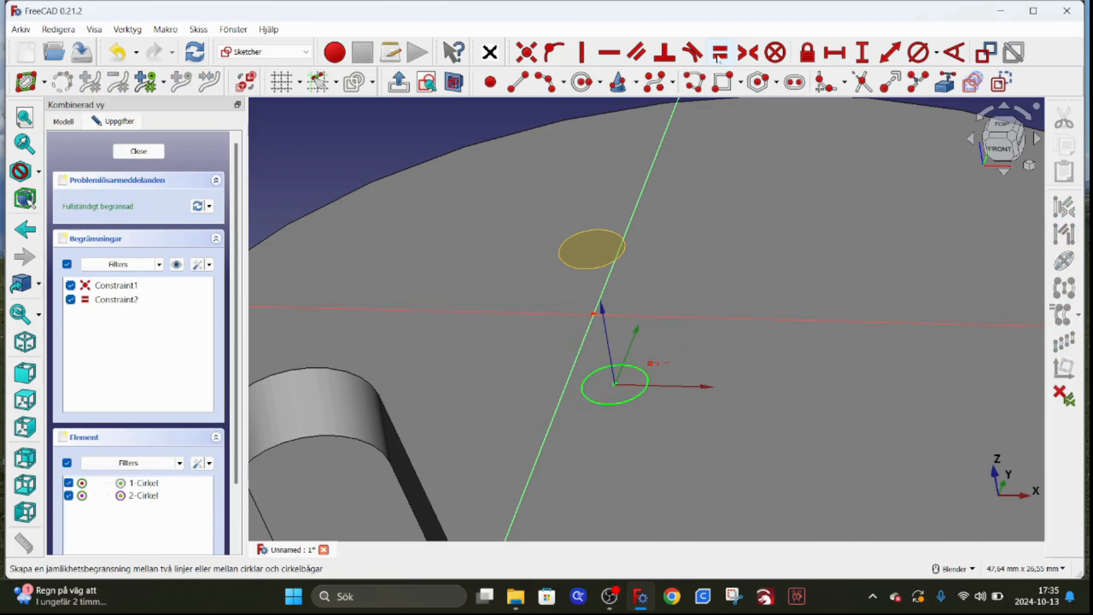
click(132, 156)
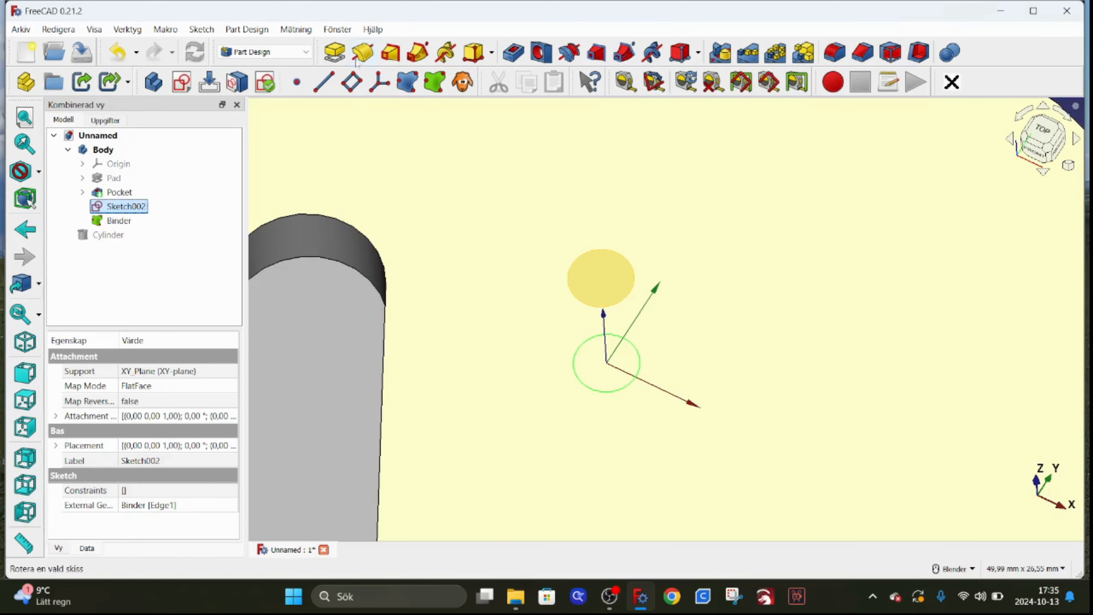
Pad the circle sketch upward into a short pin on the disc, ending below the binder face
click(335, 53)
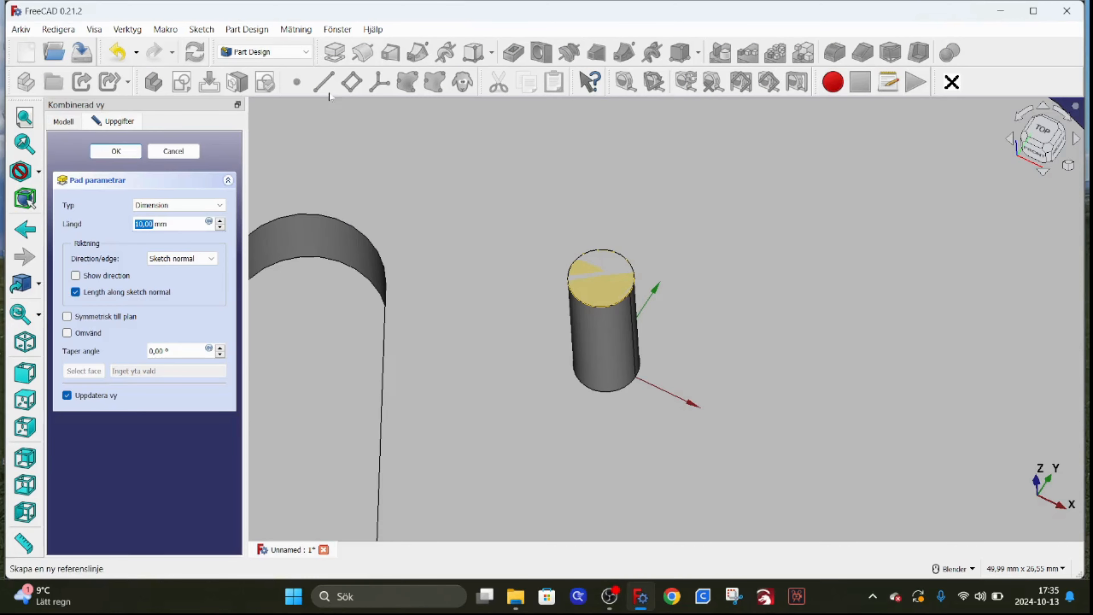
key(Return)
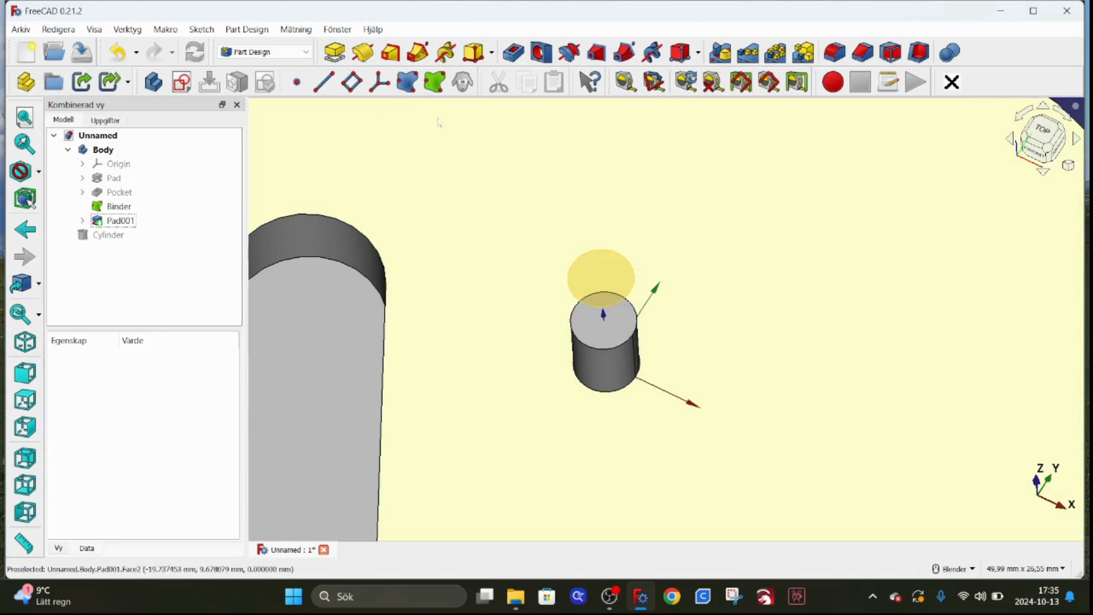
middle_drag(691, 313, 629, 279)
scroll(607, 223, down, 5)
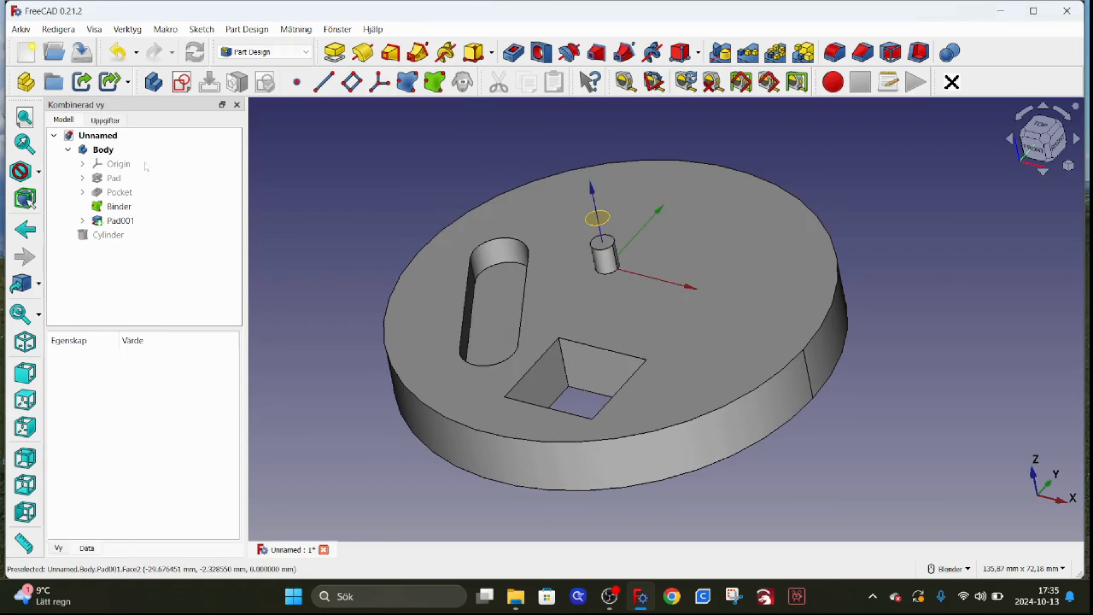
Transform the body along the X axis to a position of about -15 mm
click(103, 152)
right_click(99, 158)
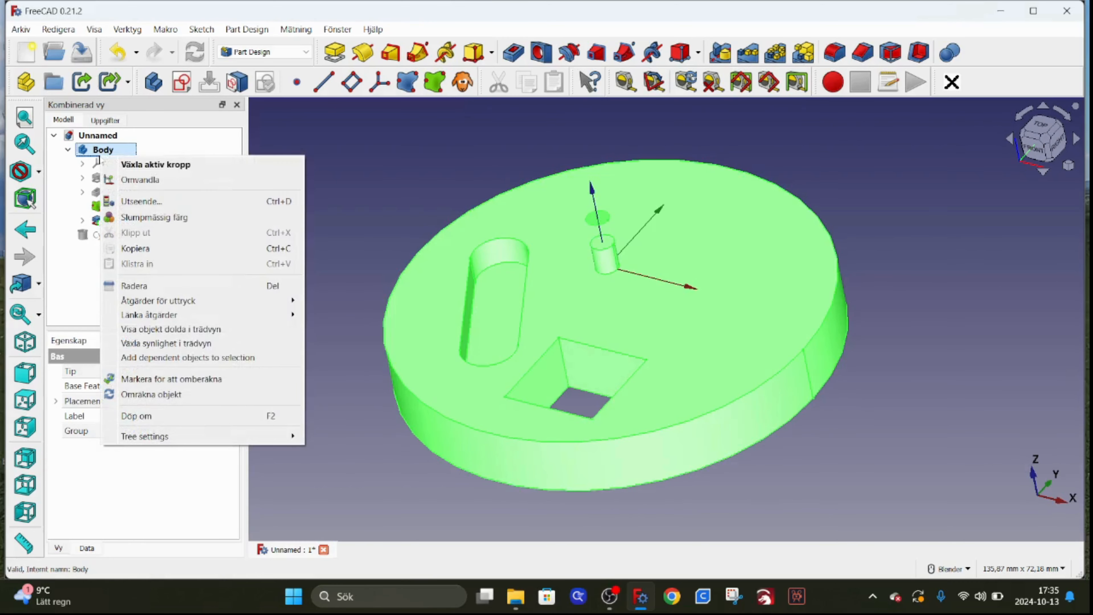
click(142, 180)
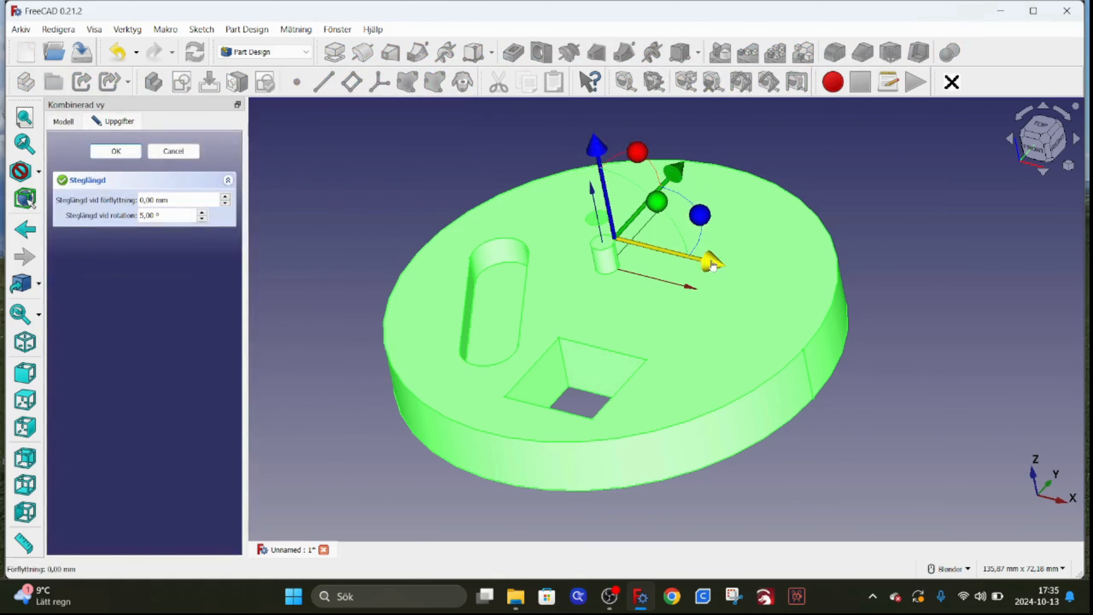
drag(712, 266, 820, 342)
drag(834, 296, 643, 252)
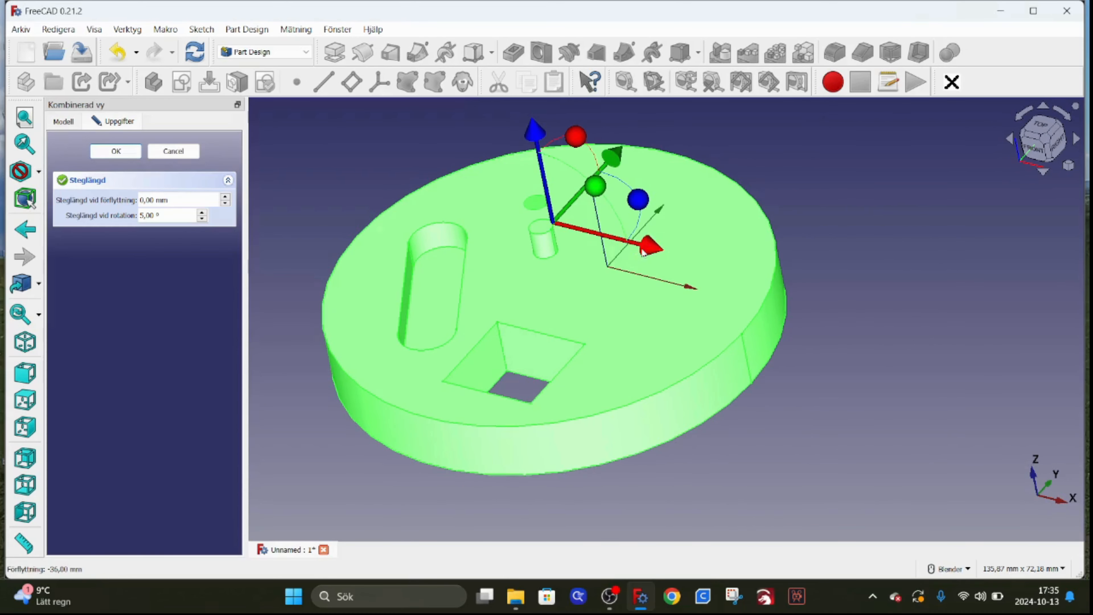
click(110, 155)
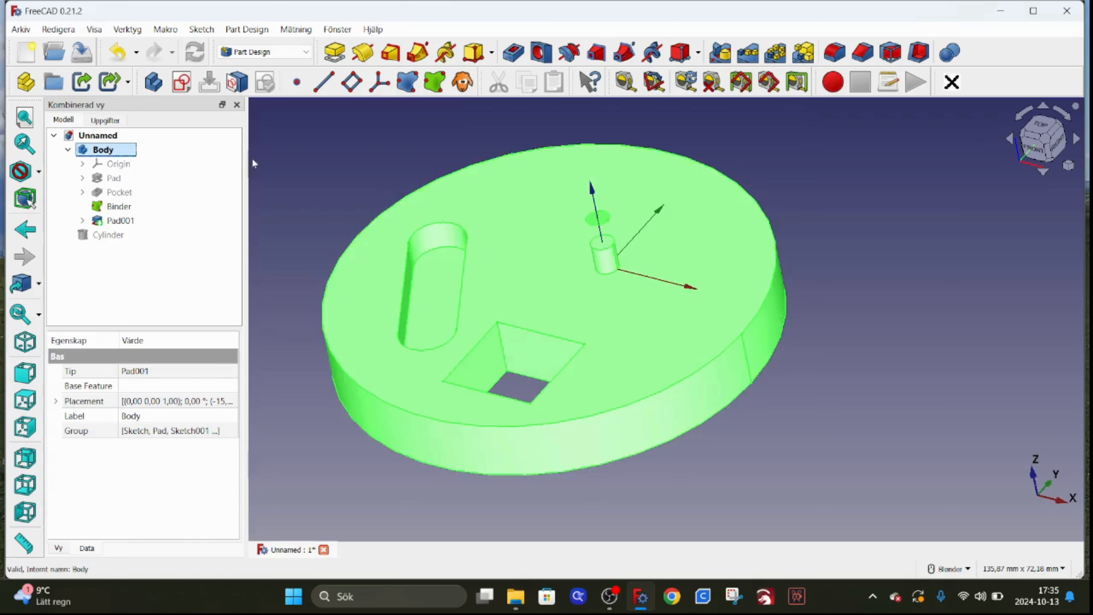
click(343, 179)
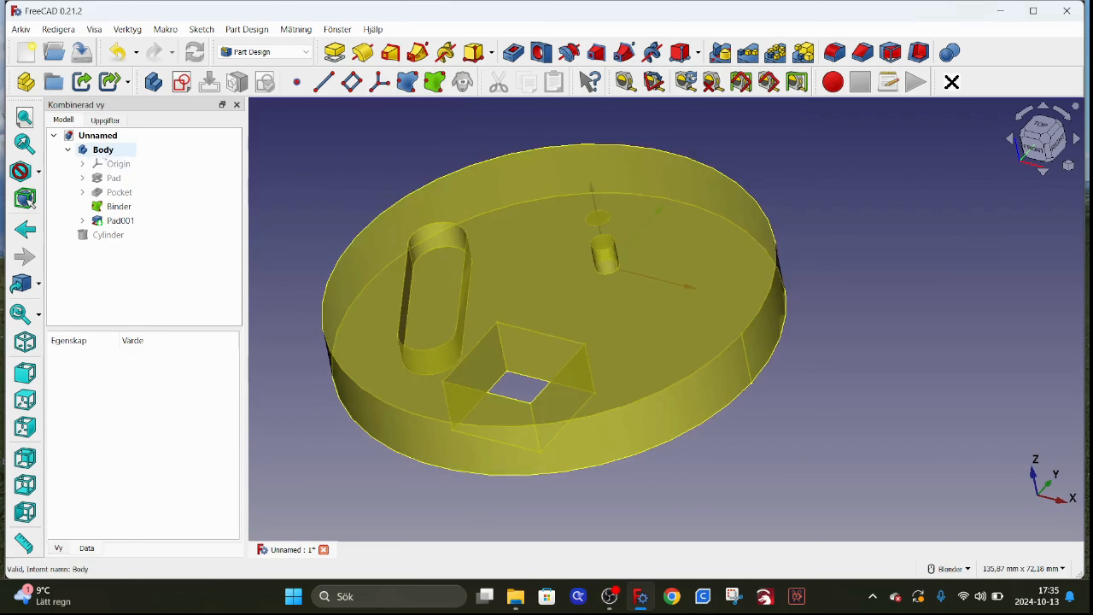
Transform the body again, shifting it in the positive X direction beyond its original position
click(103, 150)
right_click(96, 148)
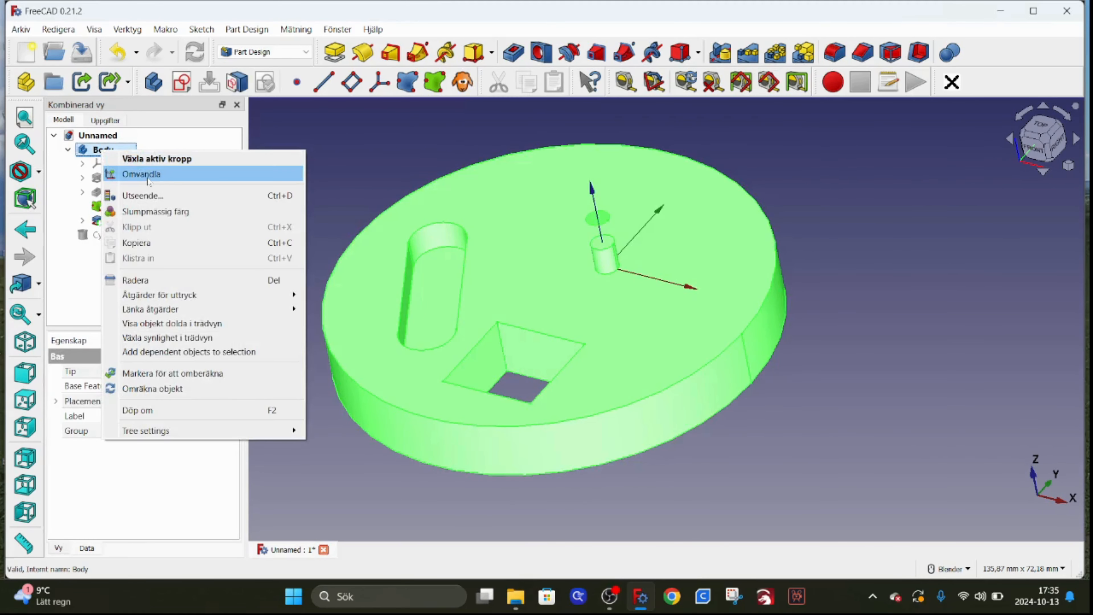
click(124, 171)
click(335, 167)
drag(663, 253, 710, 313)
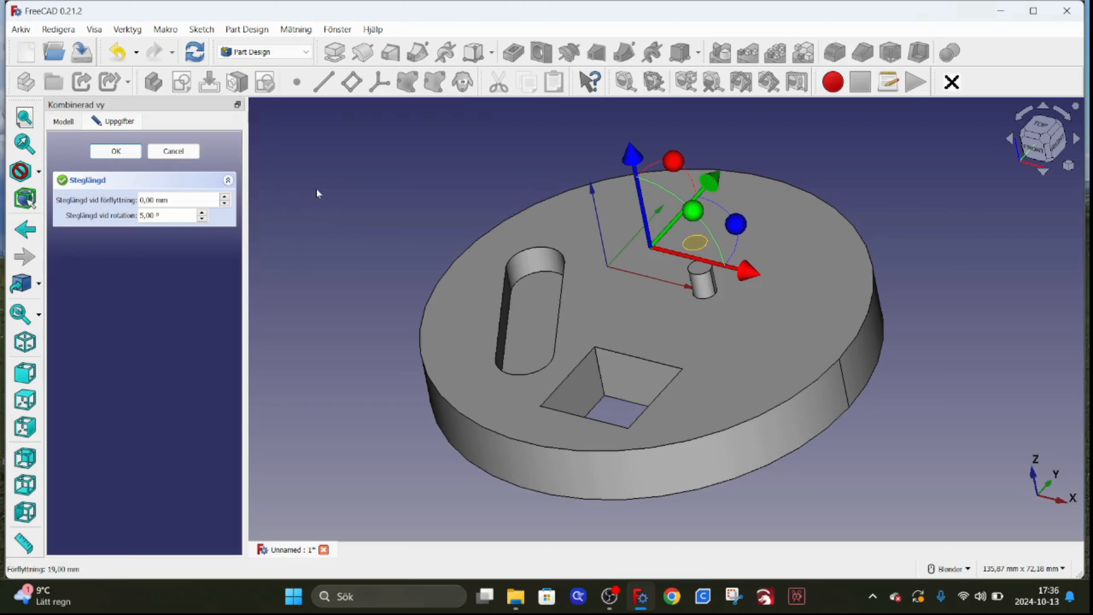
click(106, 153)
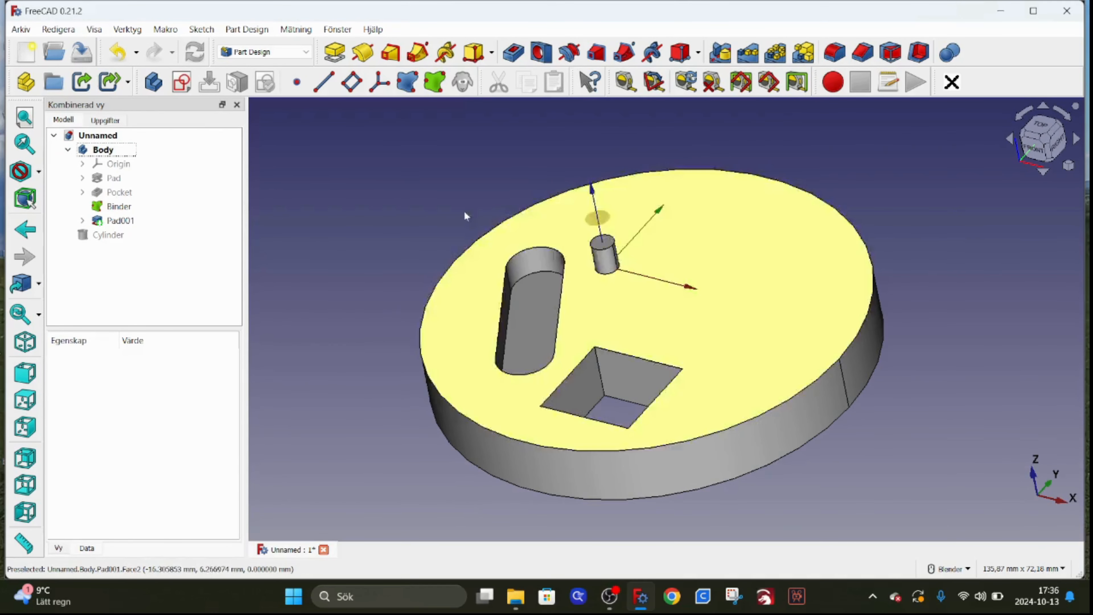
Set the hidden cylinder's radius to 5 mm
click(106, 236)
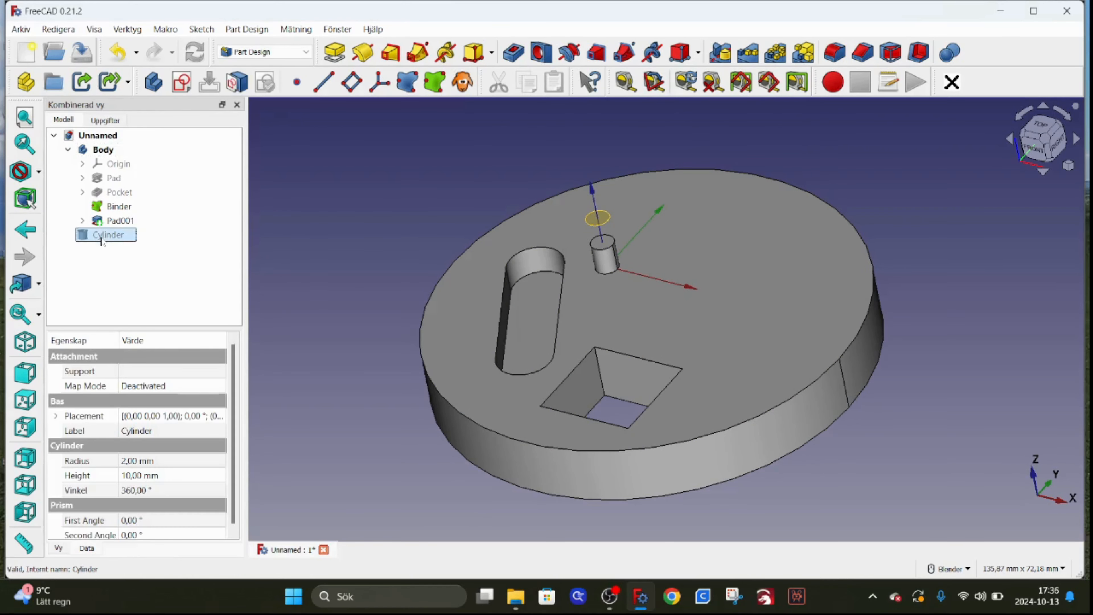
click(131, 461)
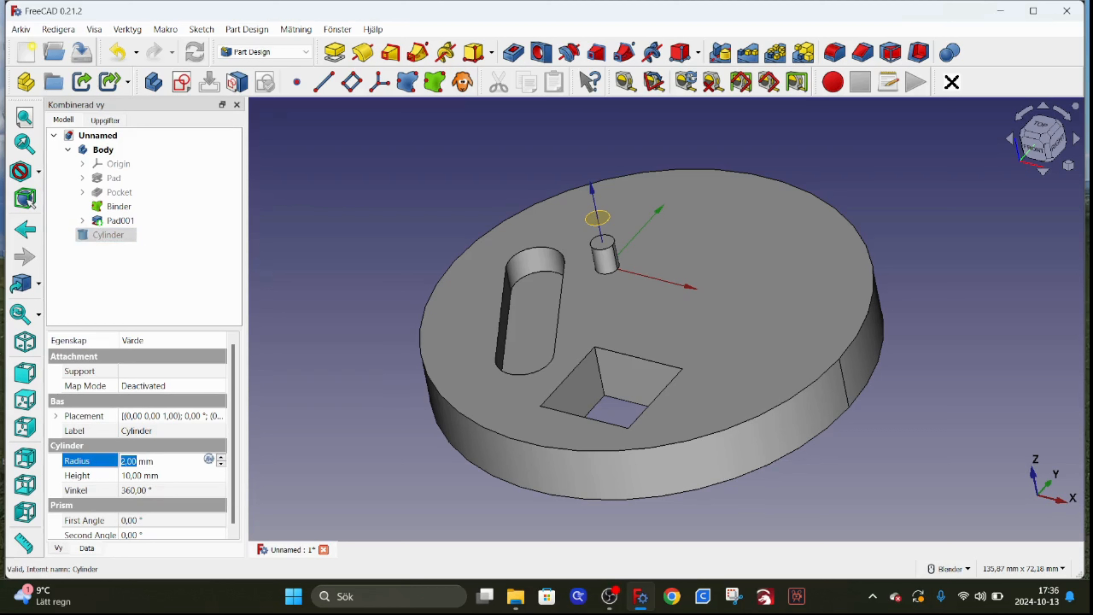
text(5)
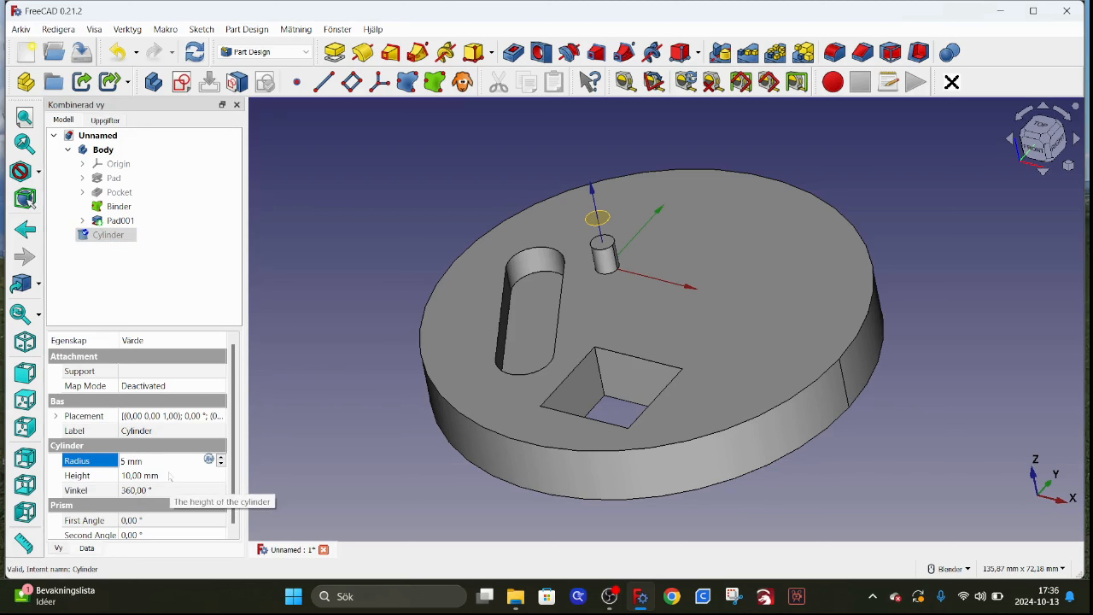
click(339, 450)
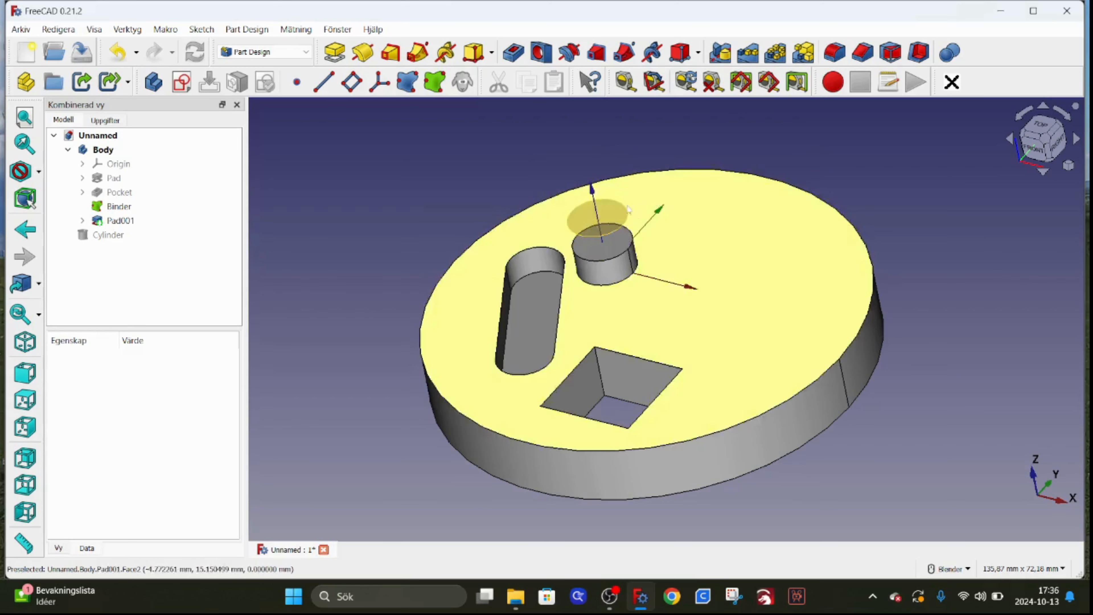
Transform the body with the enlarged pin, shifting it back in the negative X direction
right_click(99, 150)
click(151, 174)
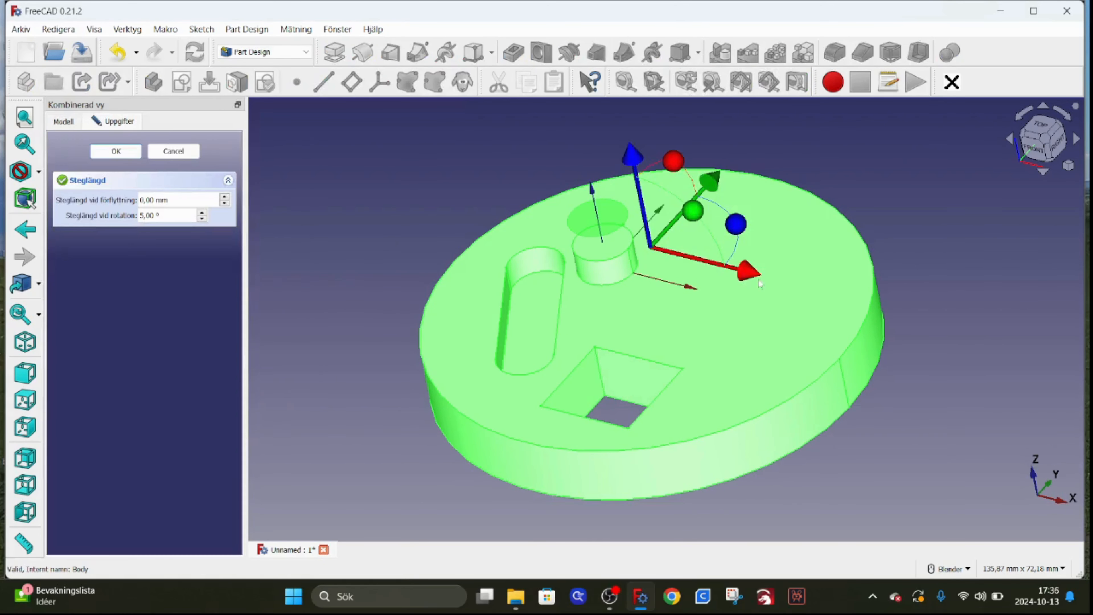
drag(760, 284, 686, 254)
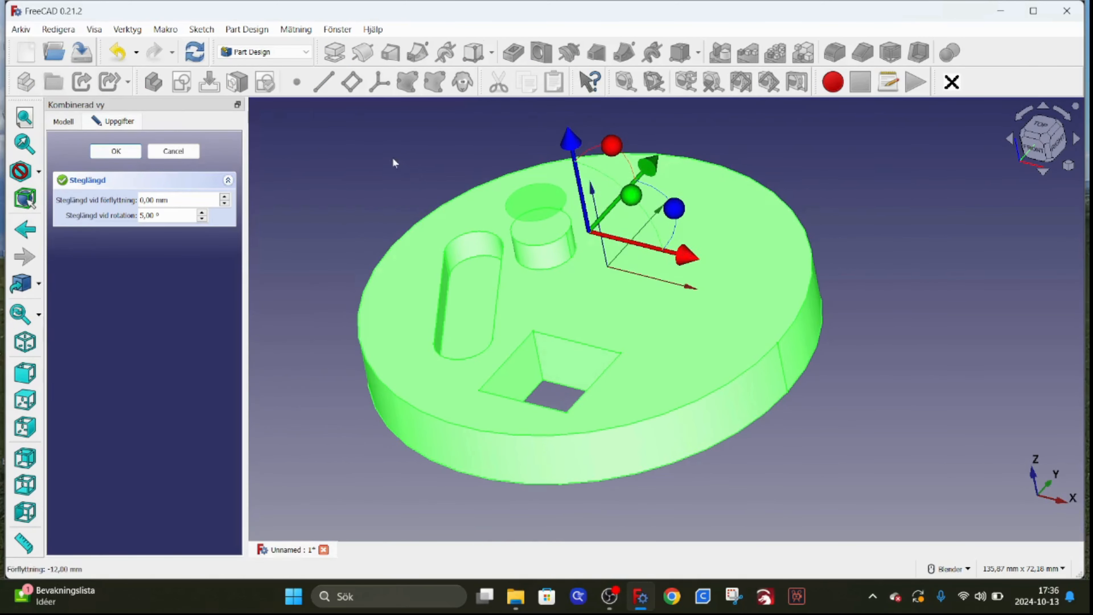
click(350, 182)
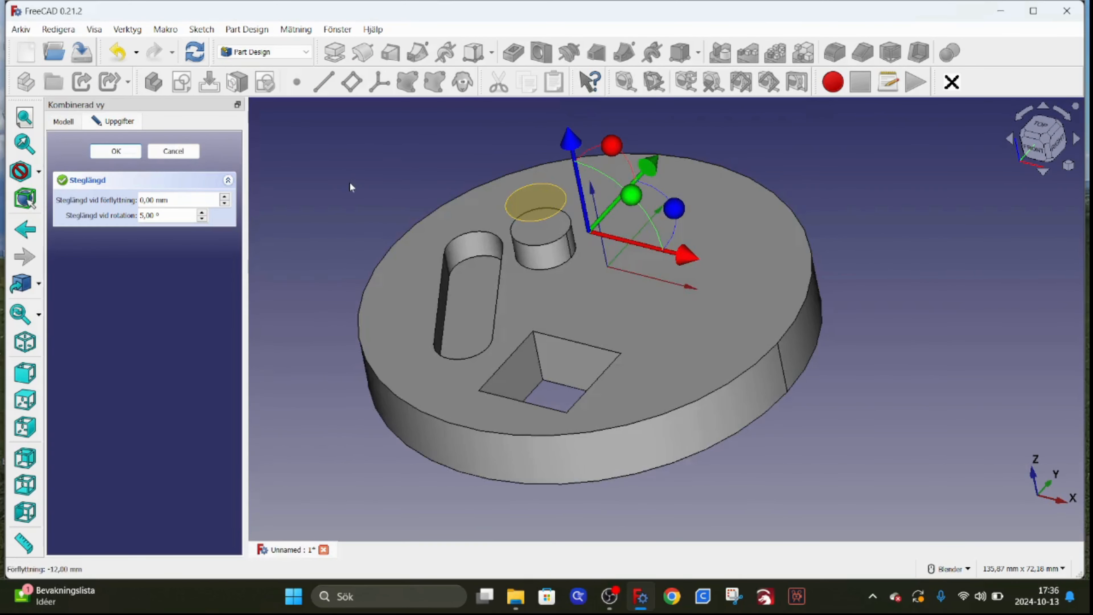
click(115, 152)
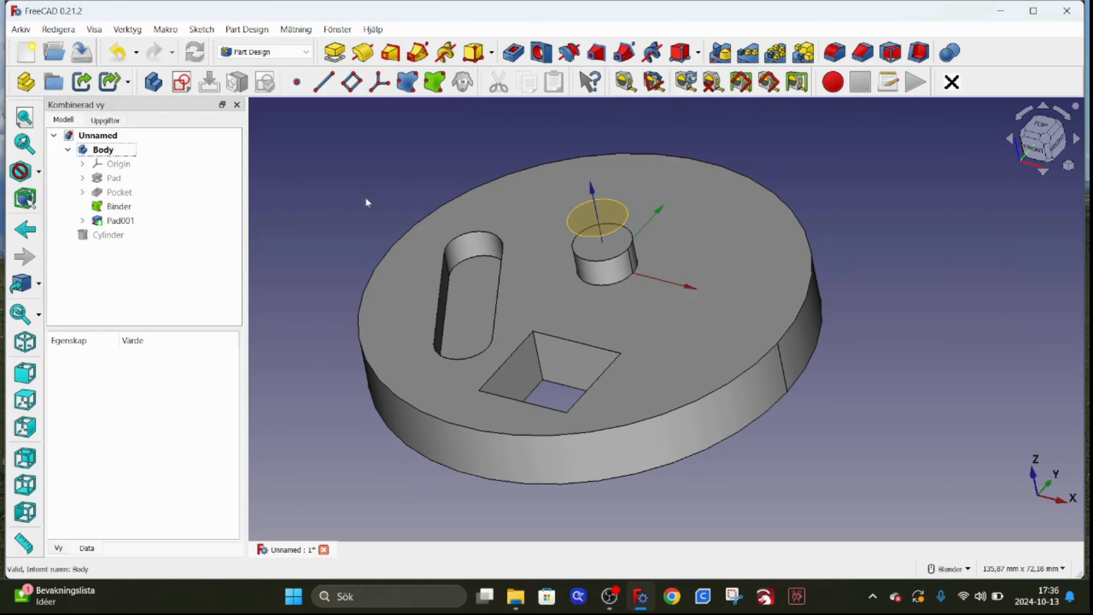
Change the binder's bind mode to Detached
click(123, 208)
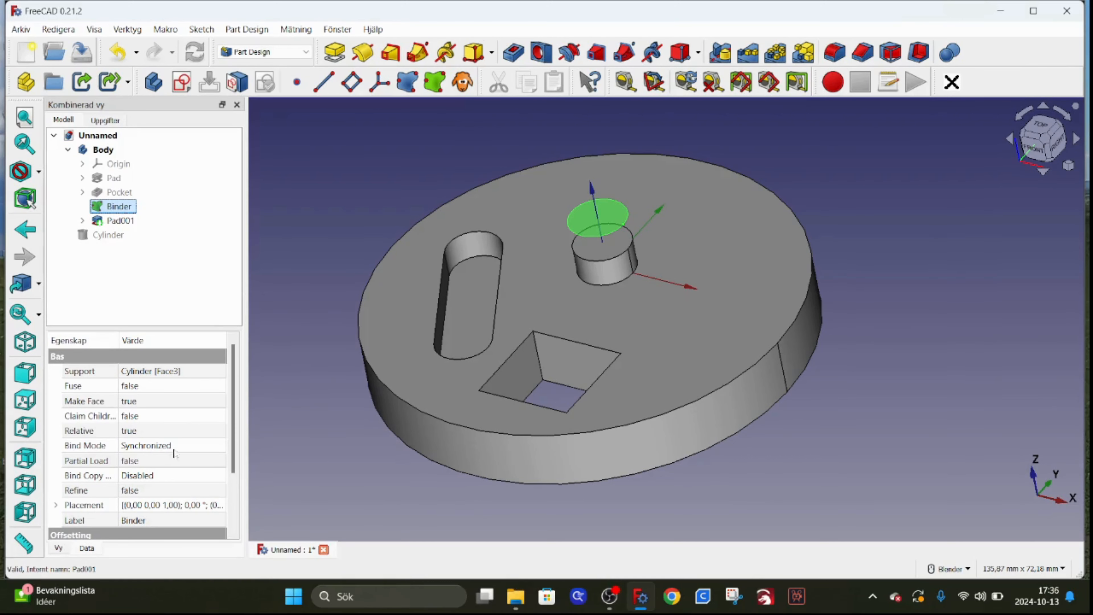
click(203, 451)
click(203, 450)
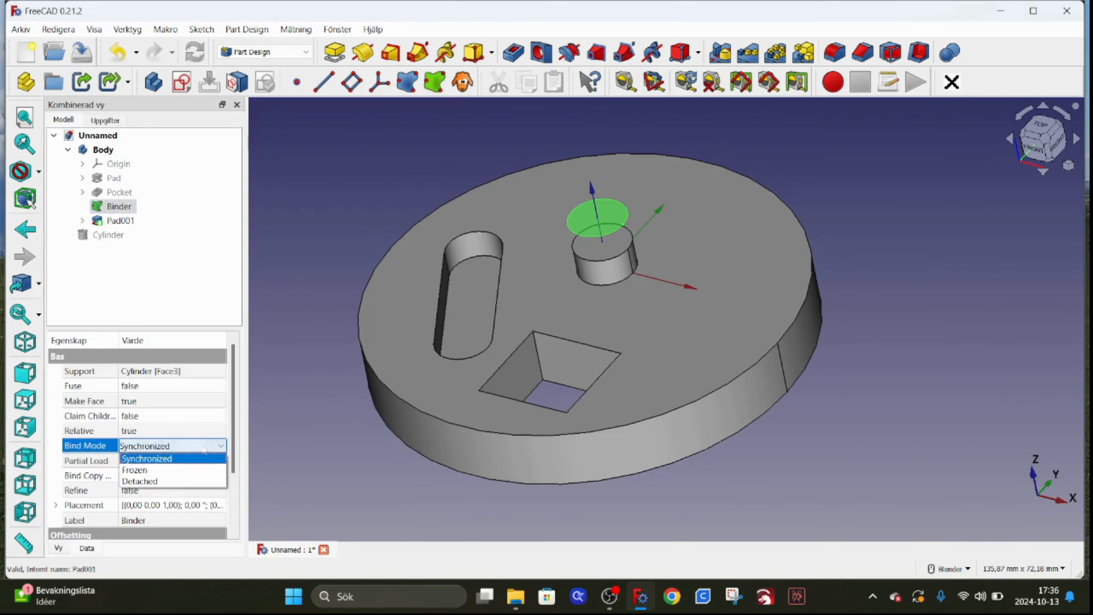
click(149, 484)
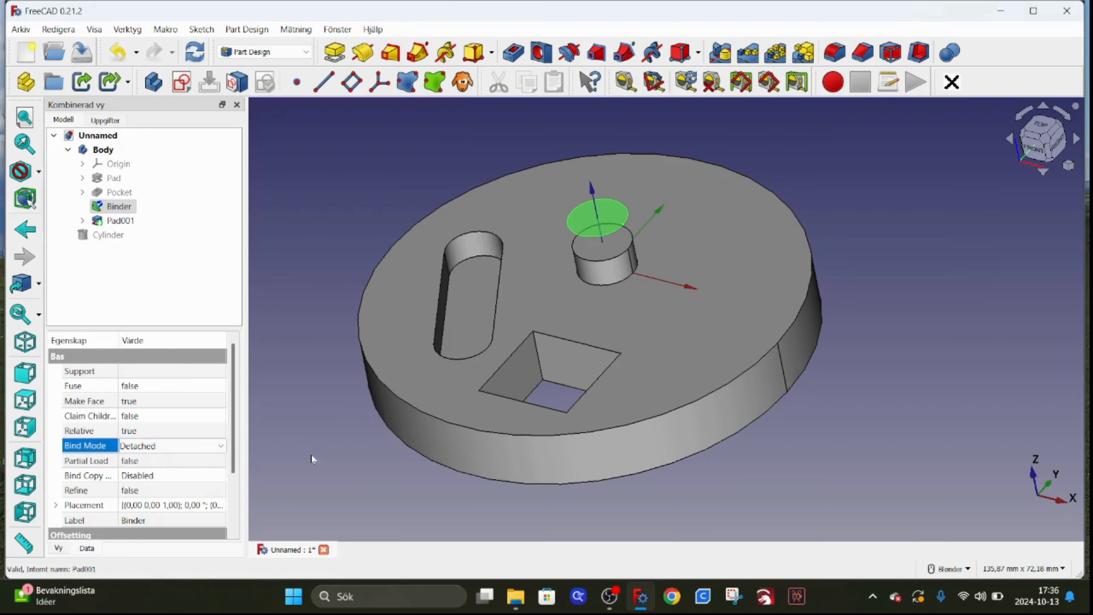
click(292, 177)
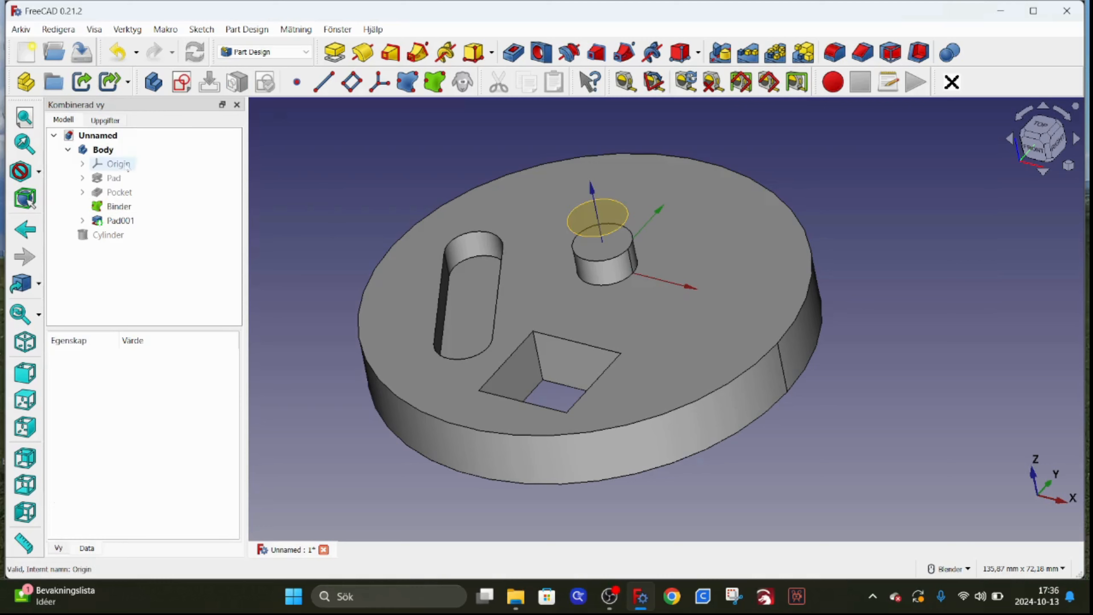
Transform the body with the detached binder, shifting it 27 mm in the positive X direction
right_click(112, 151)
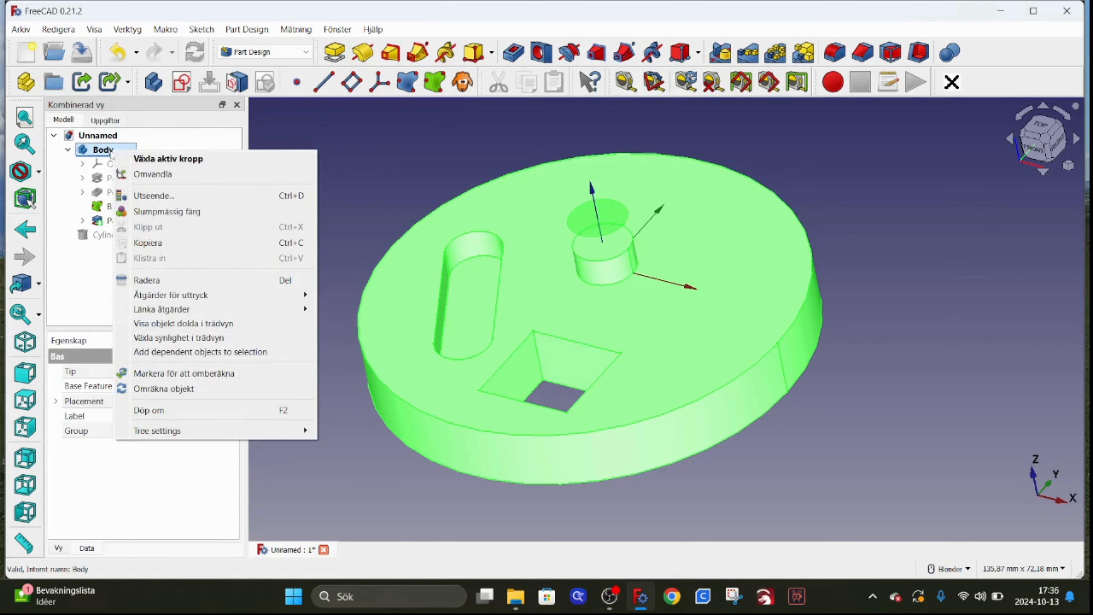
click(153, 174)
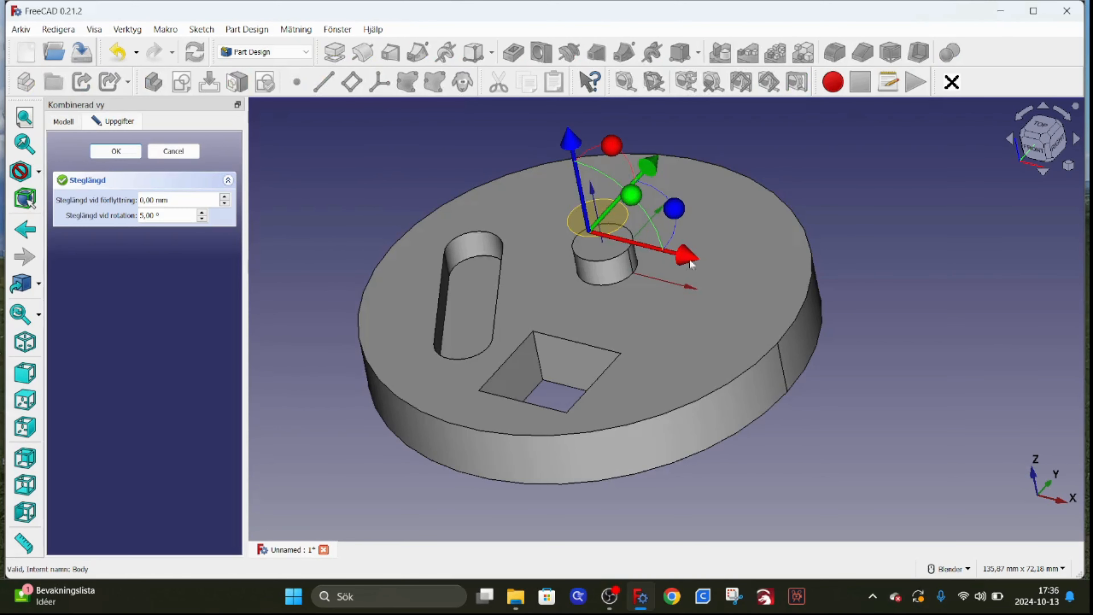
drag(690, 264, 824, 295)
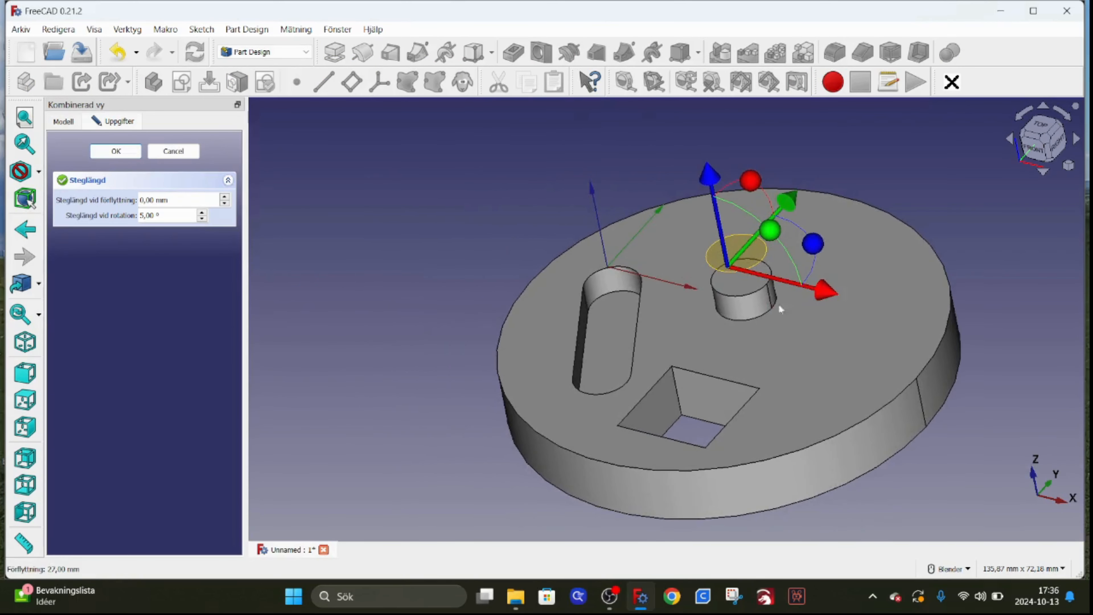
click(117, 151)
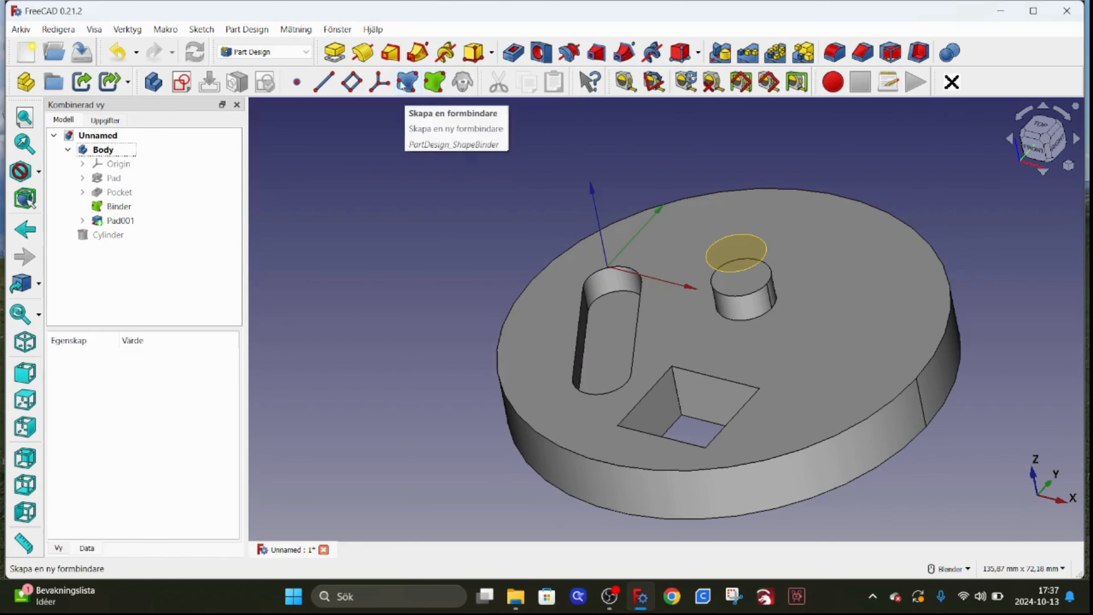
scroll(381, 248, down, 3)
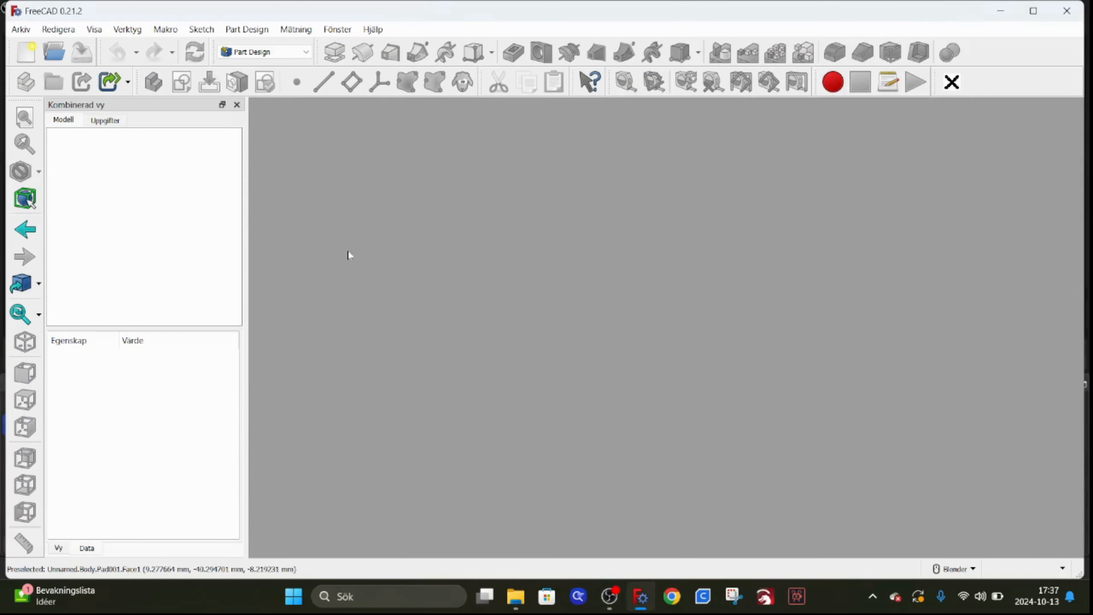
In a new document, sketch a hexagon on the XY plane, centred on the origin with a radius of about 36 mm
click(26, 54)
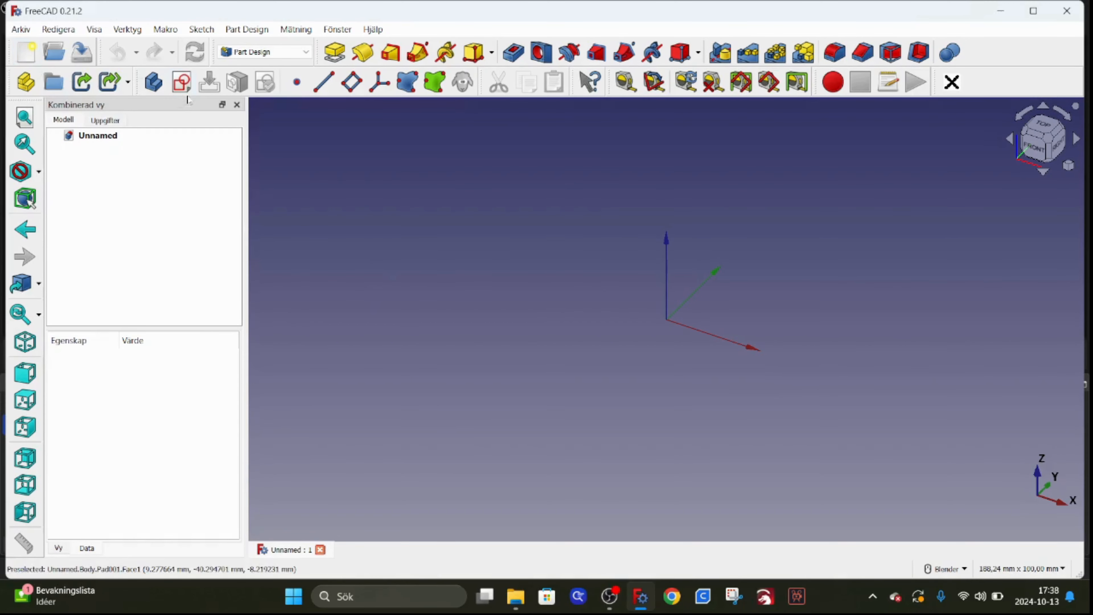
click(182, 83)
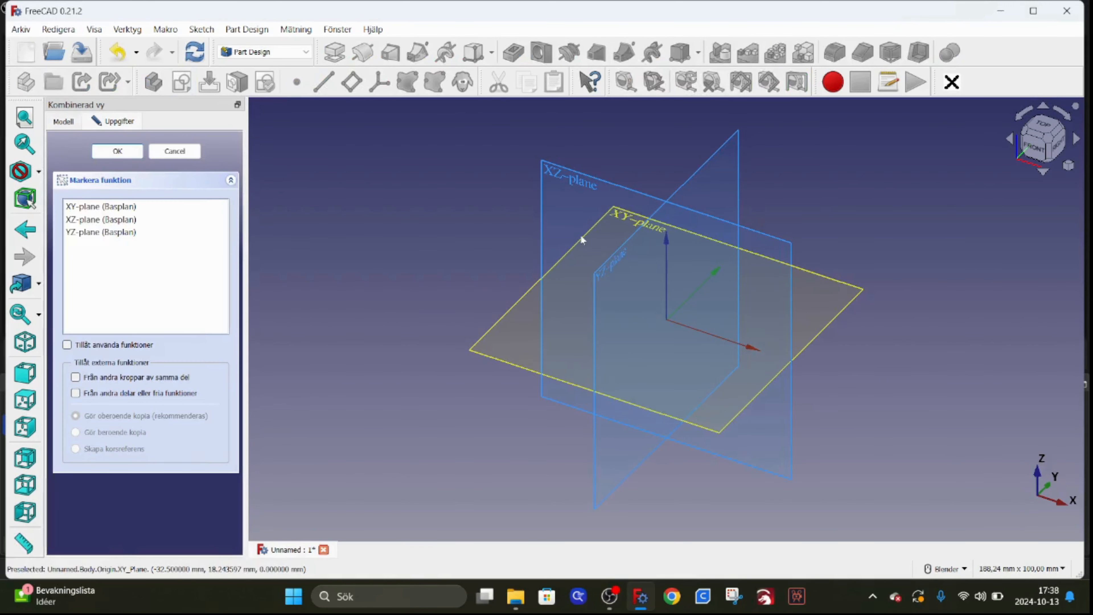
click(582, 240)
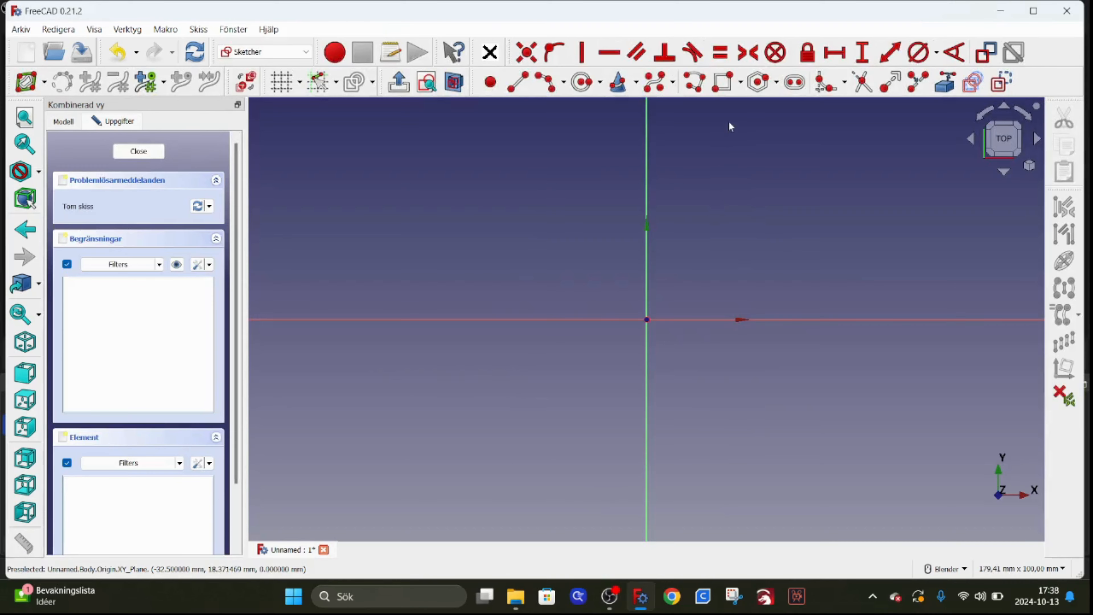
click(760, 82)
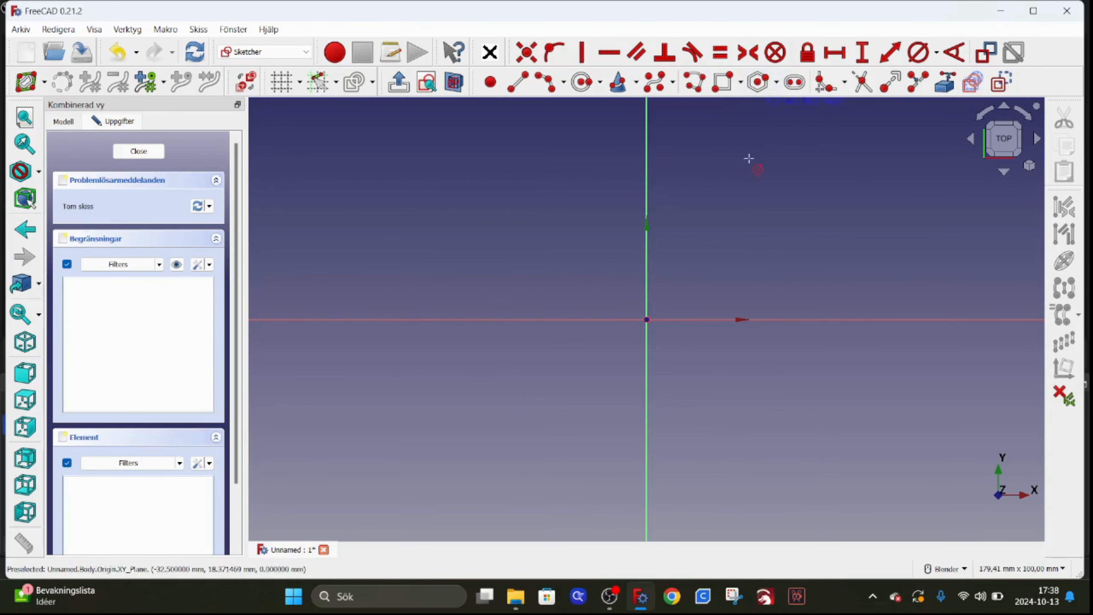
click(647, 319)
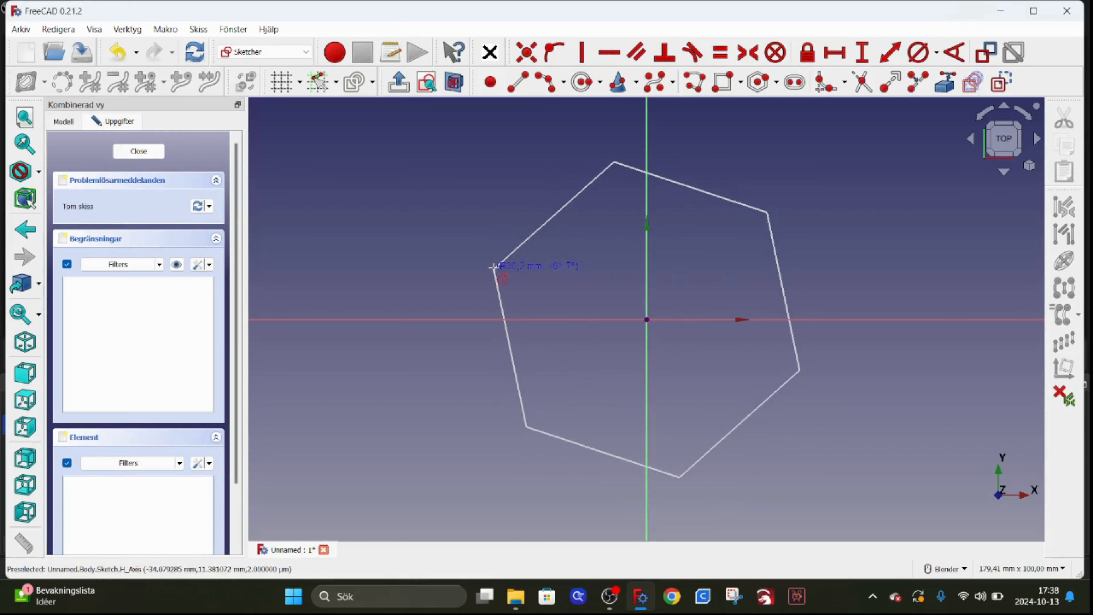
click(493, 267)
click(139, 150)
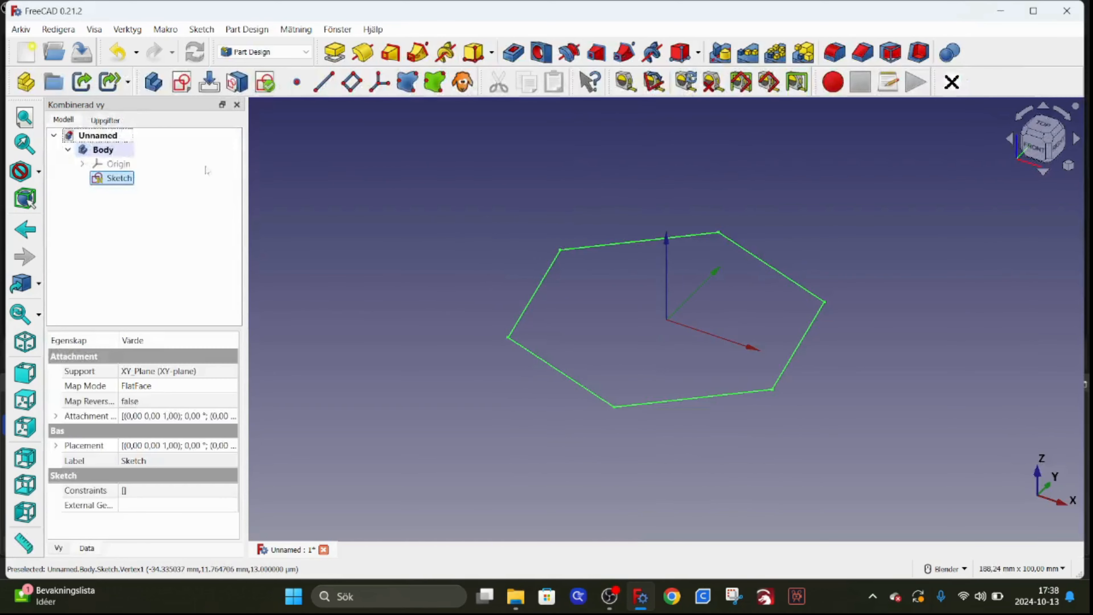
Pad the hexagon sketch to a length of 30 mm
click(334, 51)
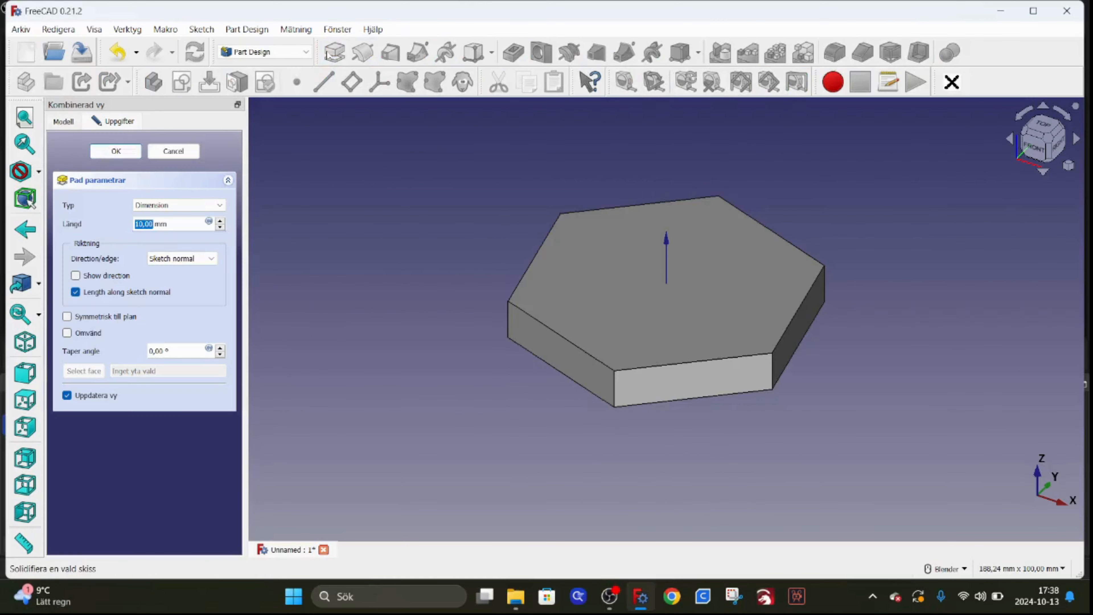
text(3)
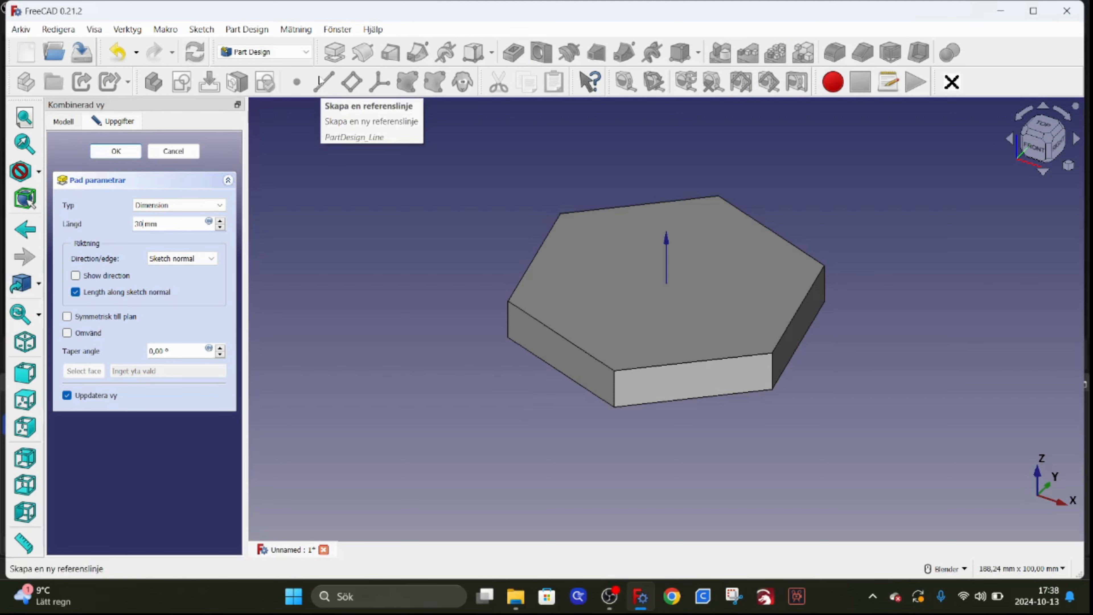
key(Return)
scroll(574, 243, down, 3)
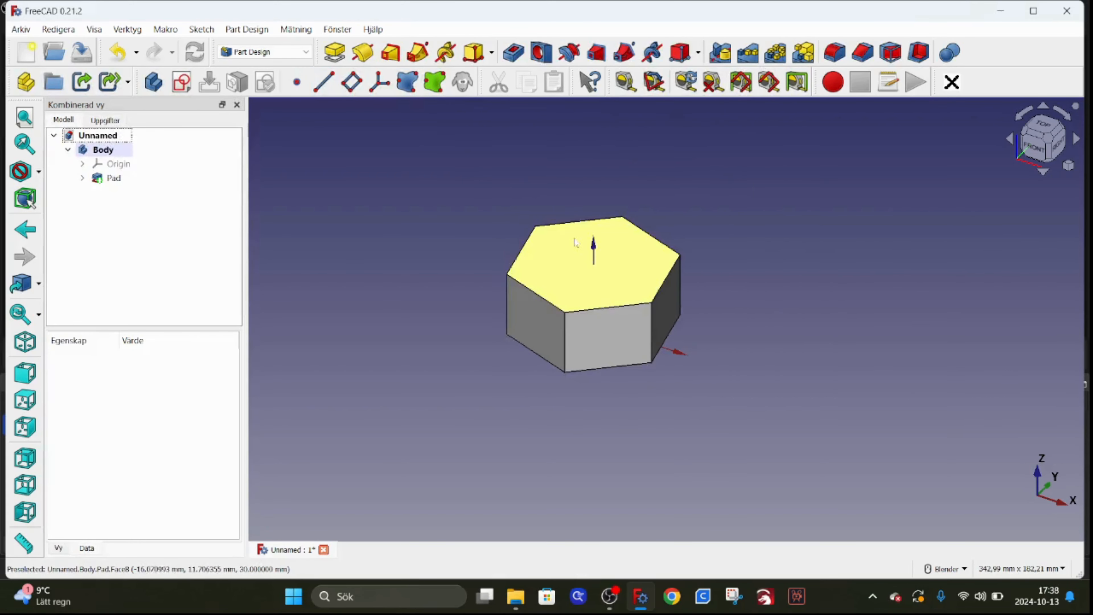
scroll(574, 243, up, 3)
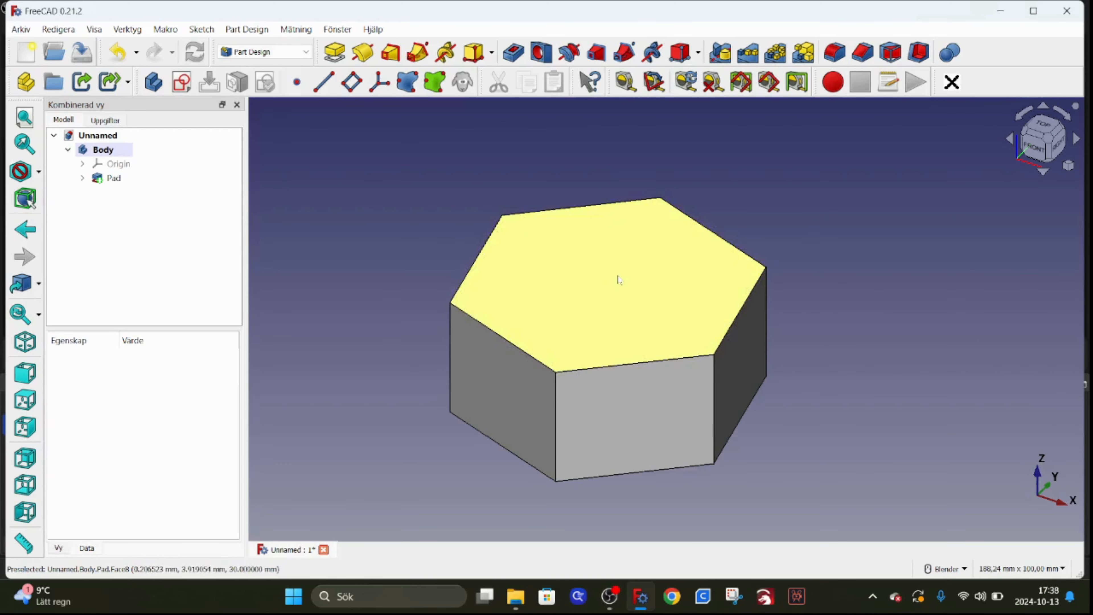
Hollow out the hexagonal solid from its top face with a Thickness of 3 mm
click(596, 275)
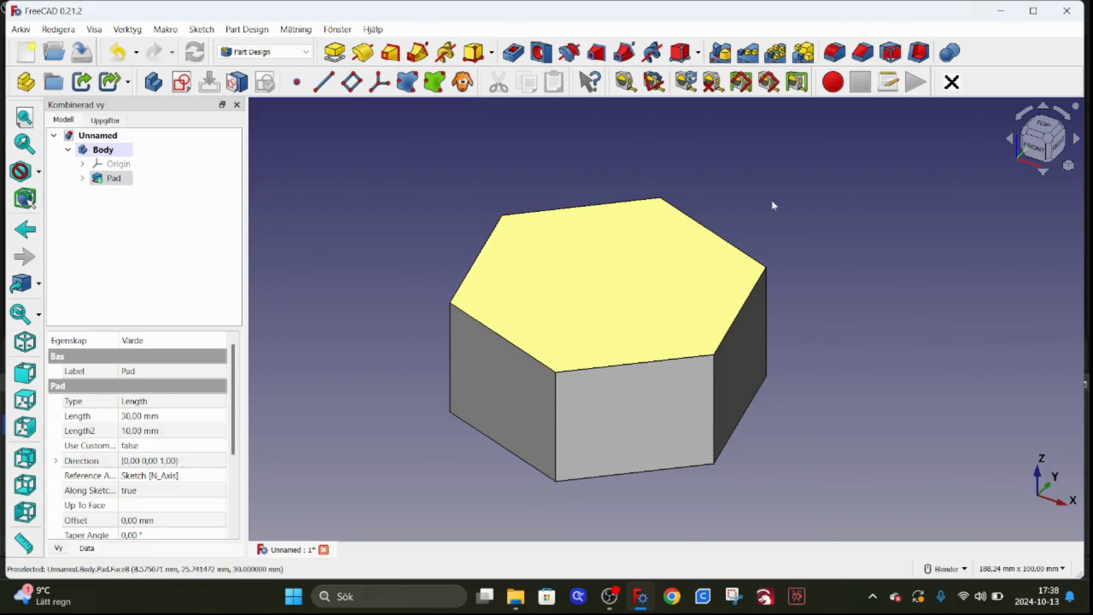
click(920, 53)
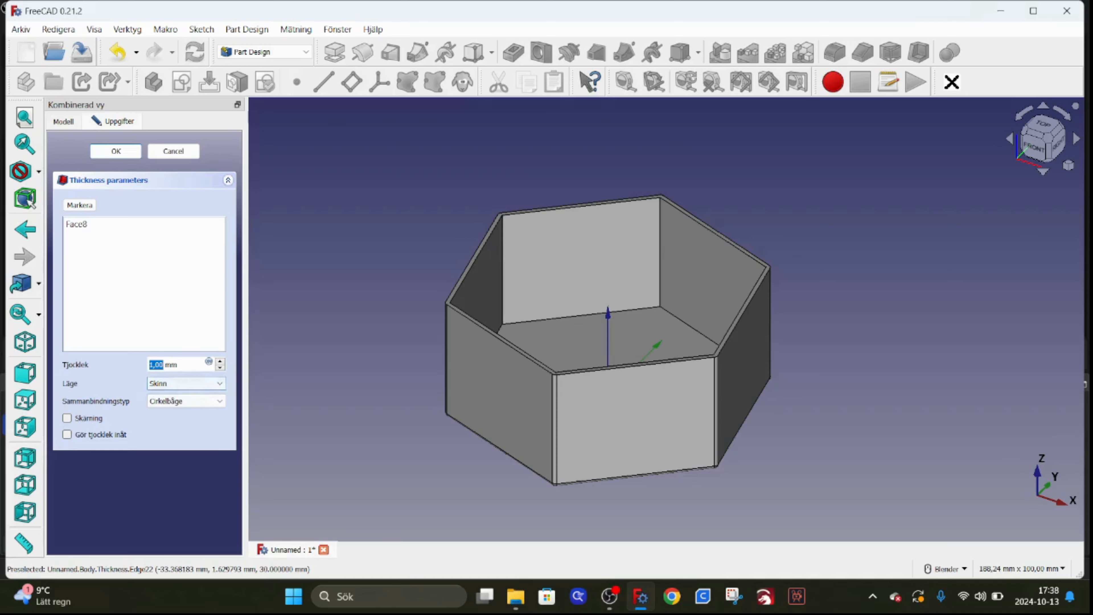
drag(183, 366, 119, 381)
text(3)
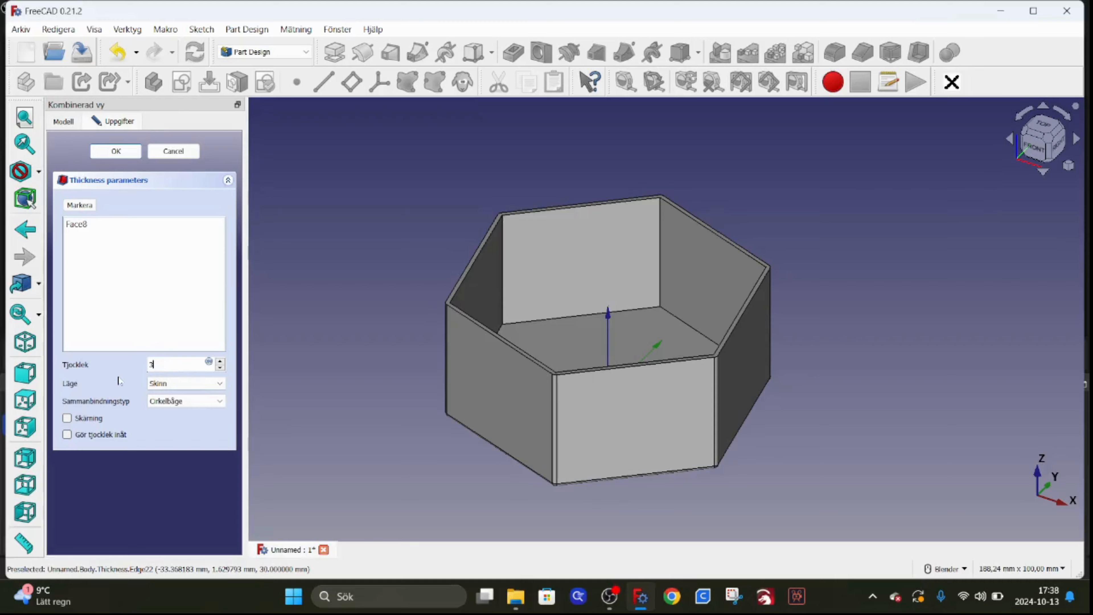
key(Return)
scroll(566, 259, down, 2)
scroll(618, 313, up, 3)
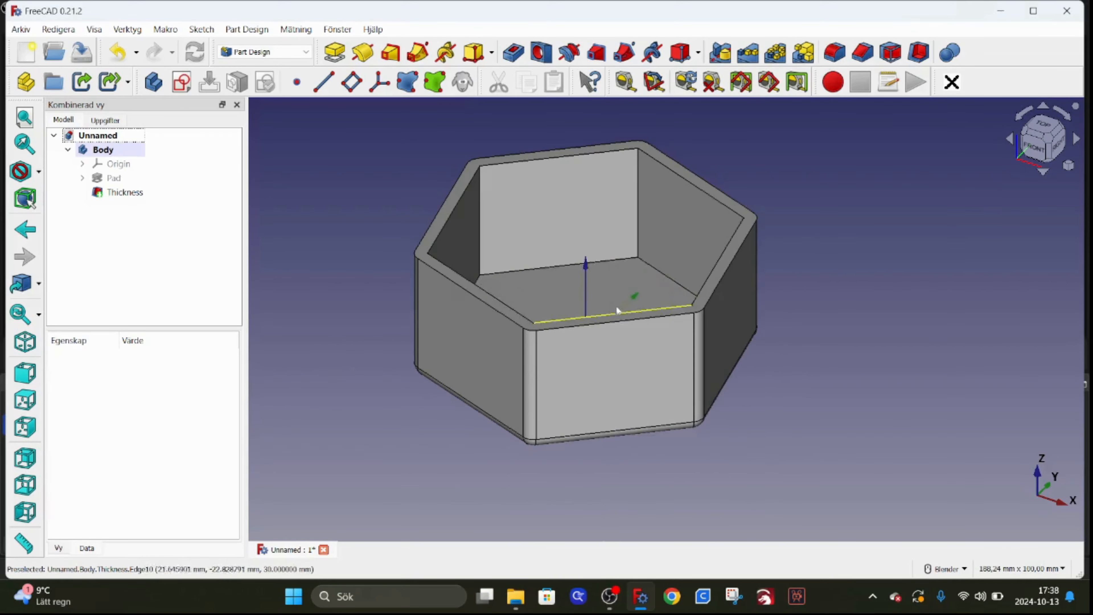
middle_drag(618, 313, 584, 320)
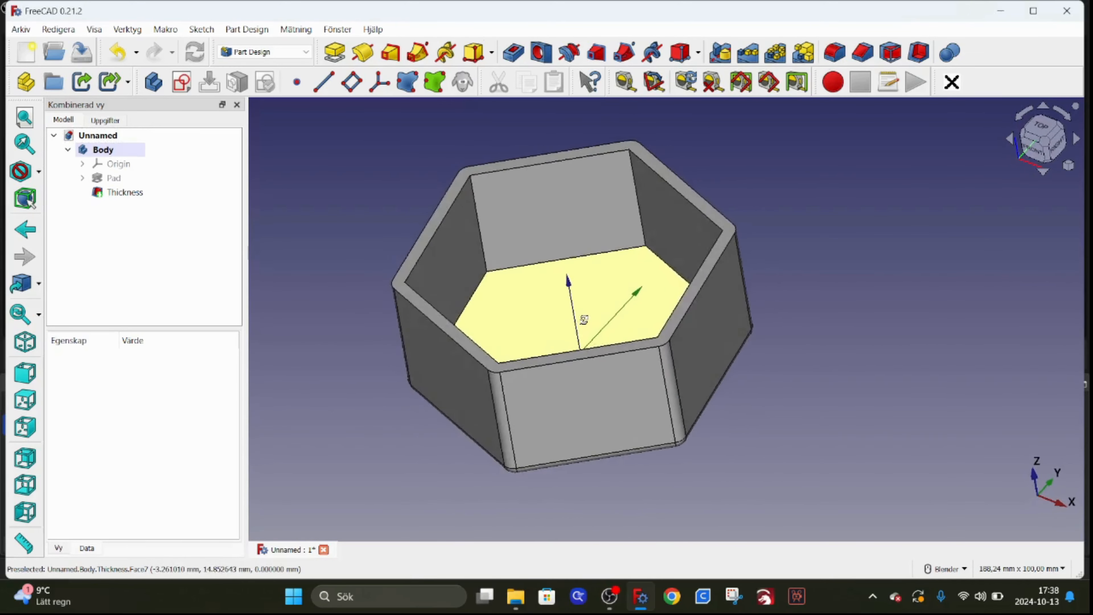
scroll(584, 320, down, 2)
scroll(570, 293, up, 2)
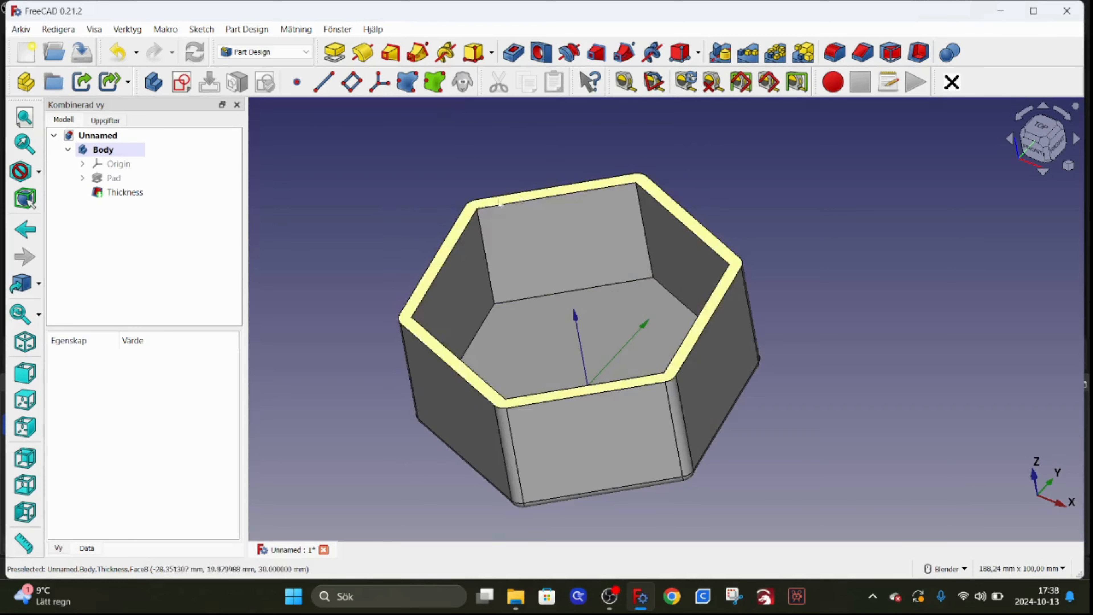
scroll(612, 322, down, 2)
scroll(568, 294, up, 1)
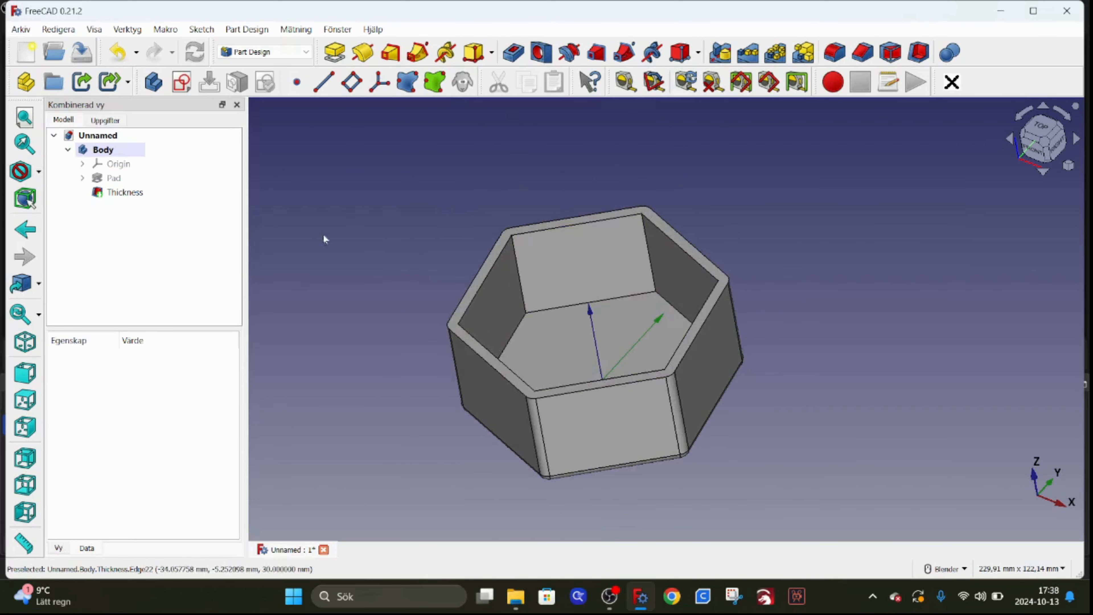
Collapse the box's body in the model tree and rename it as "l"
click(68, 150)
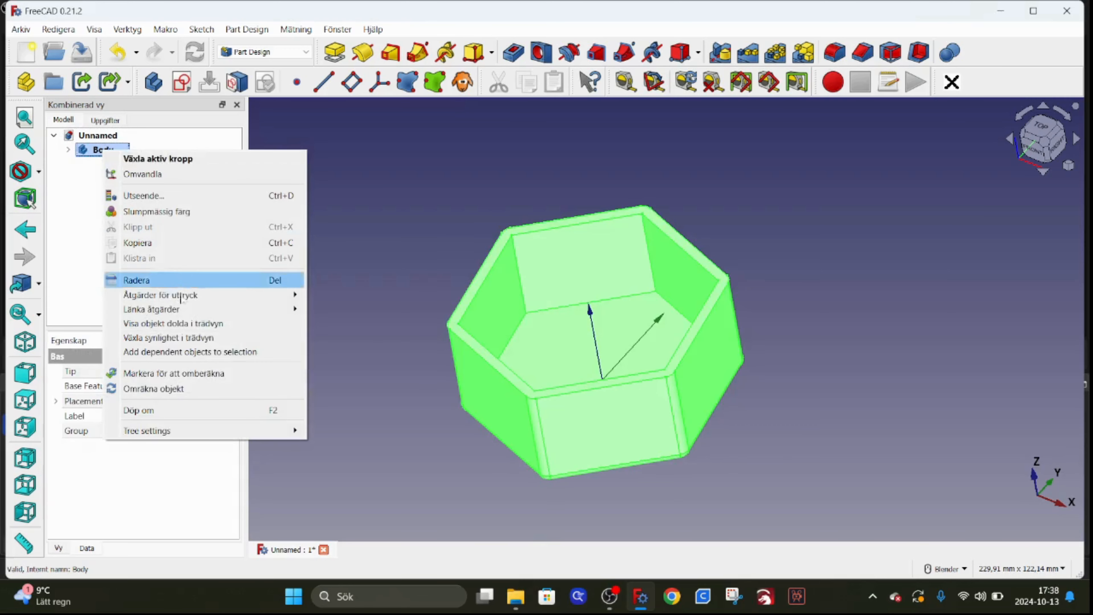
click(164, 410)
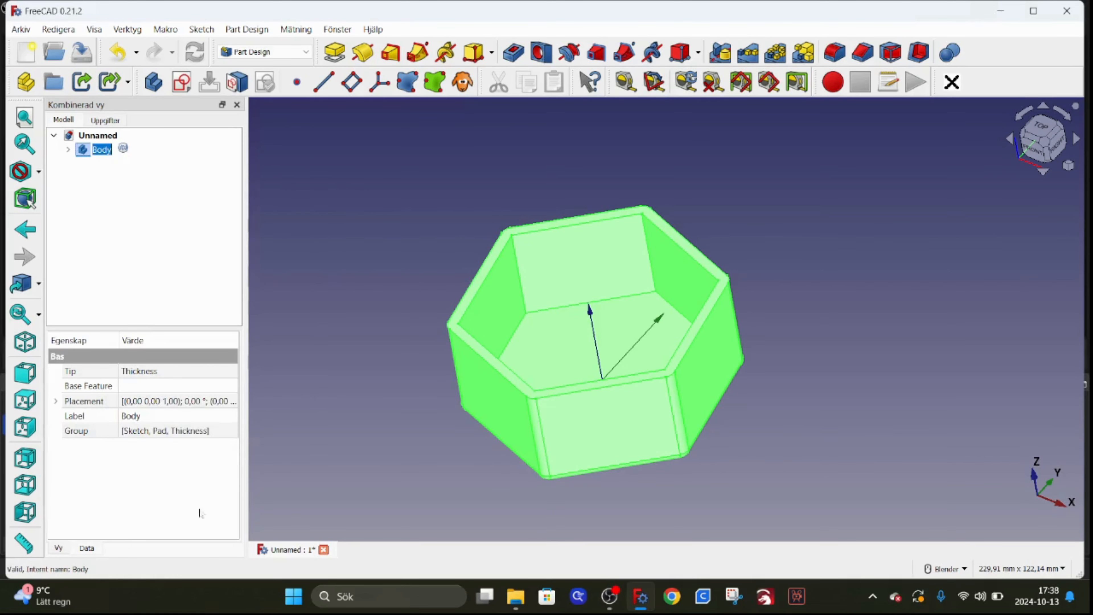
key(BackSpace)
click(161, 198)
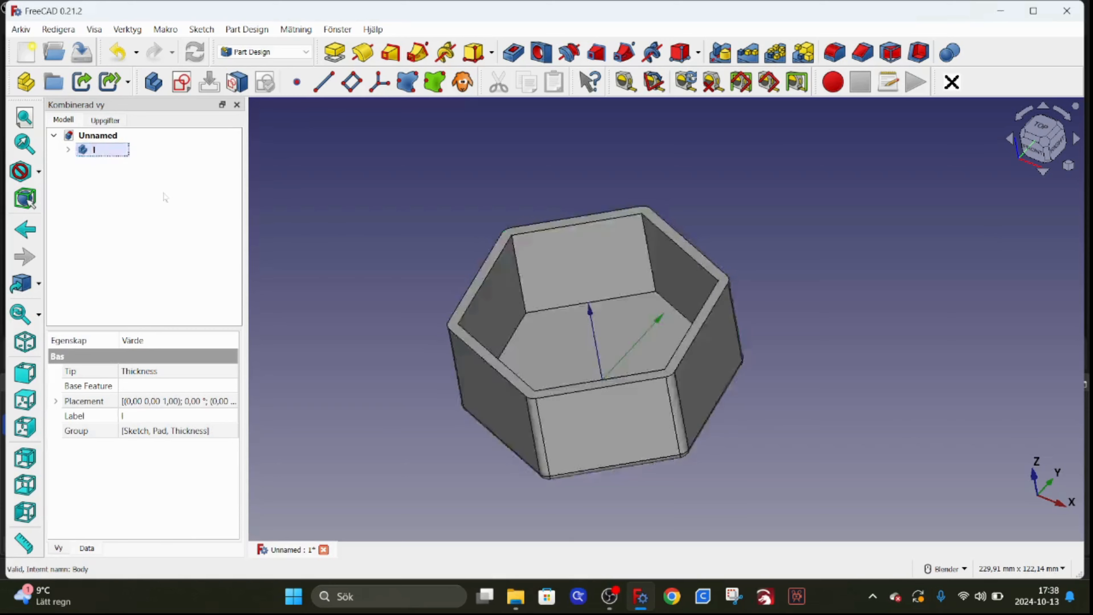
Create a second body in the document and rename it as "lo"
click(155, 82)
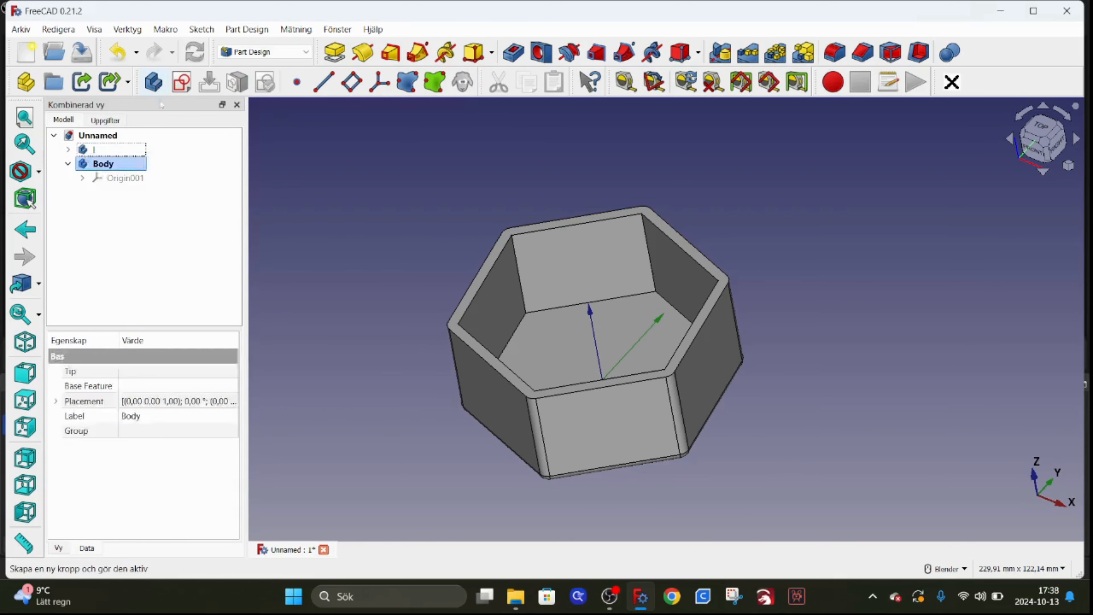
right_click(105, 165)
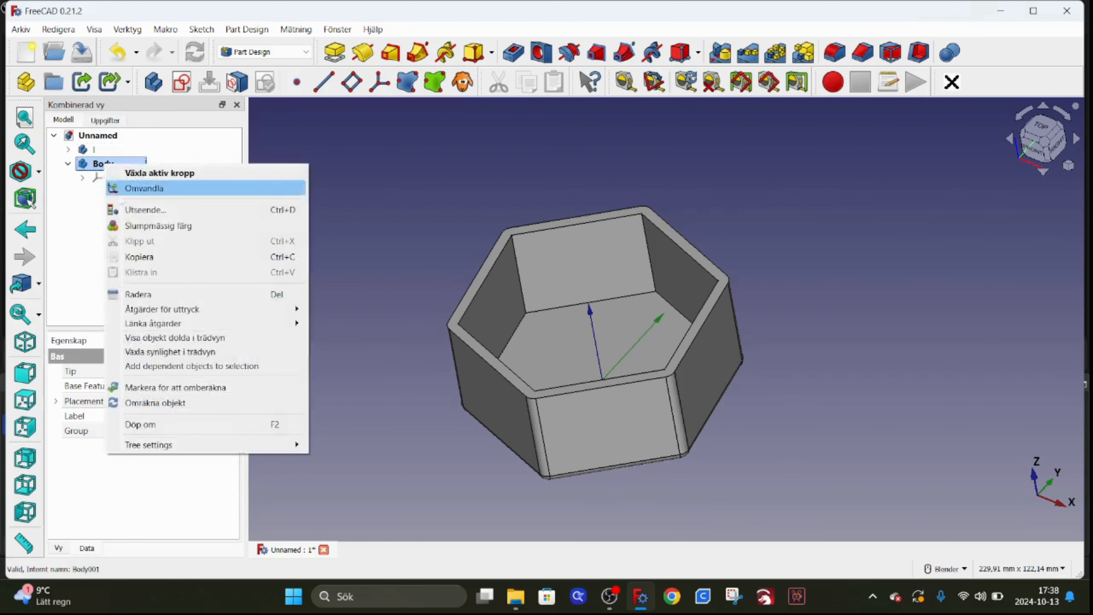
click(156, 426)
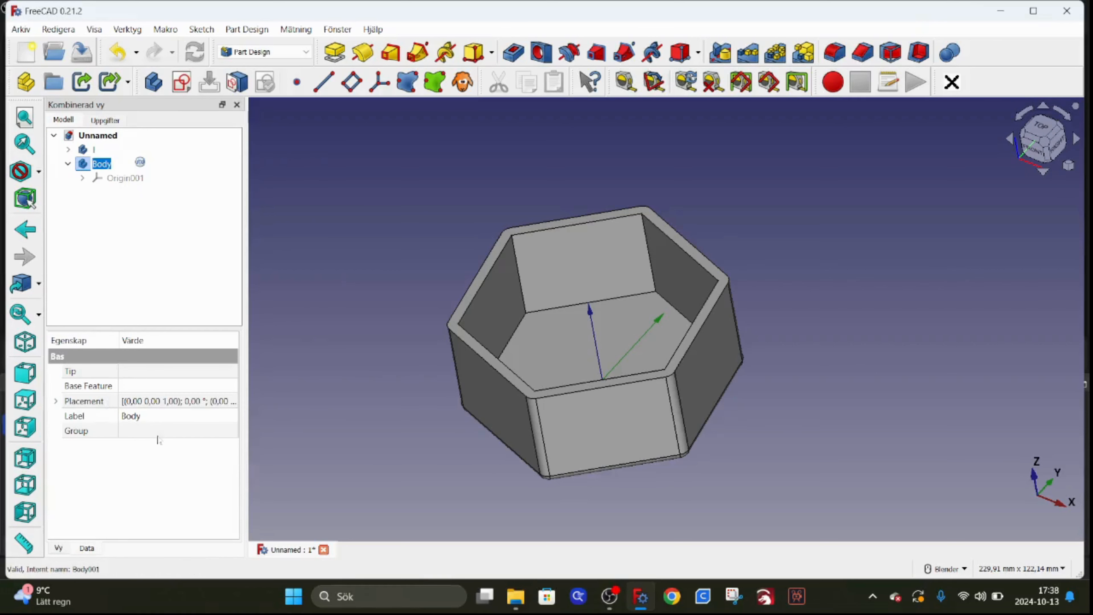
key(BackSpace)
text(lu)
key(BackSpace)
key(BackSpace)
text(lo)
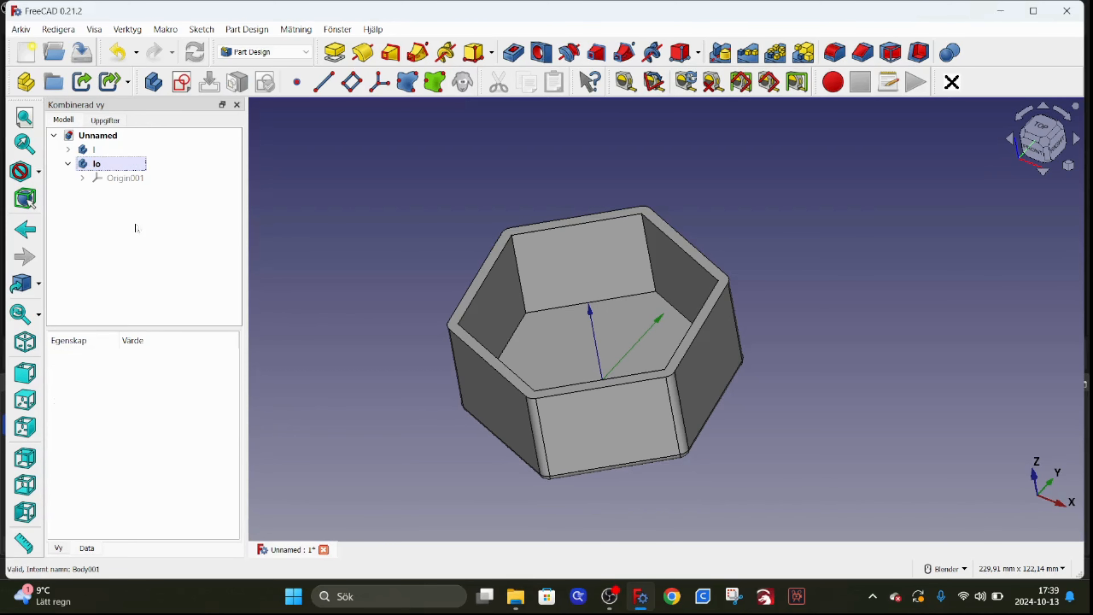
Create a shape binder in body "lo" from the six inner edges of the hexagonal box's top rim
scroll(486, 206, up, 2)
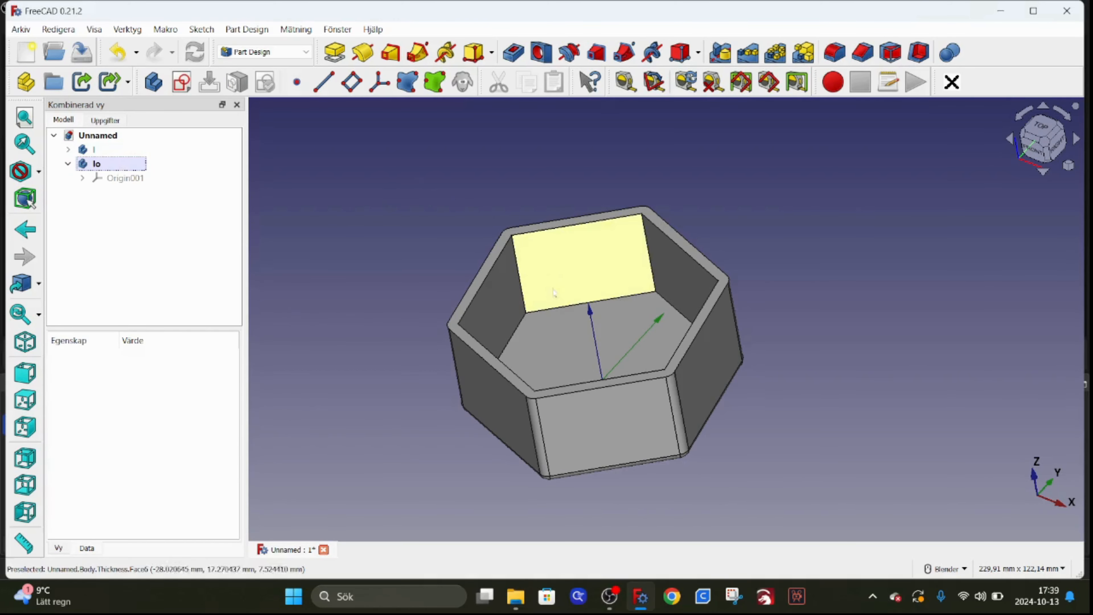
scroll(486, 206, down, 3)
scroll(484, 203, up, 6)
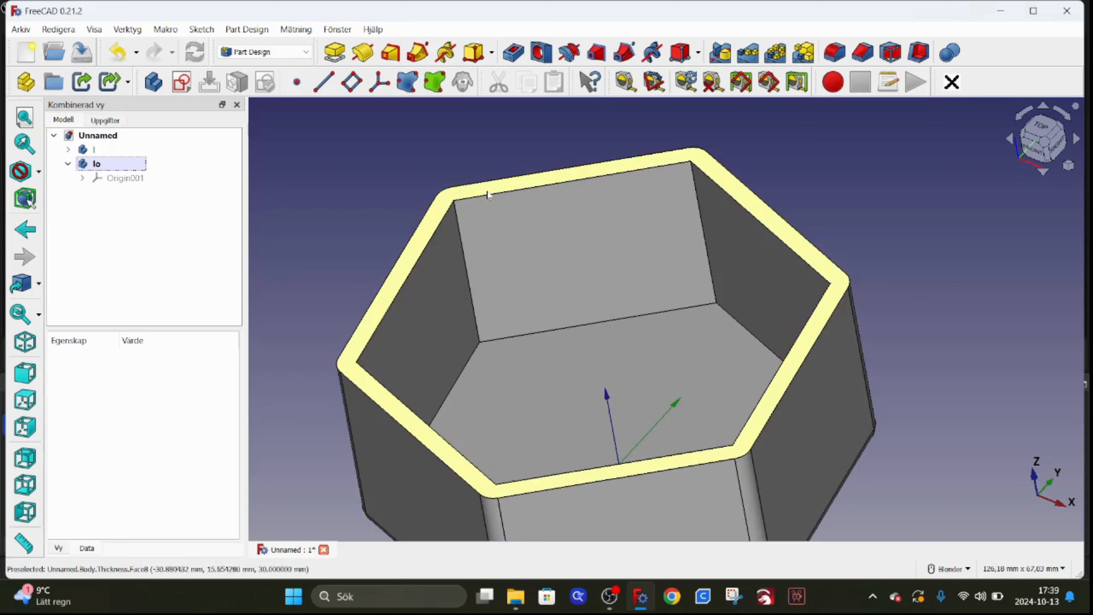
click(492, 195)
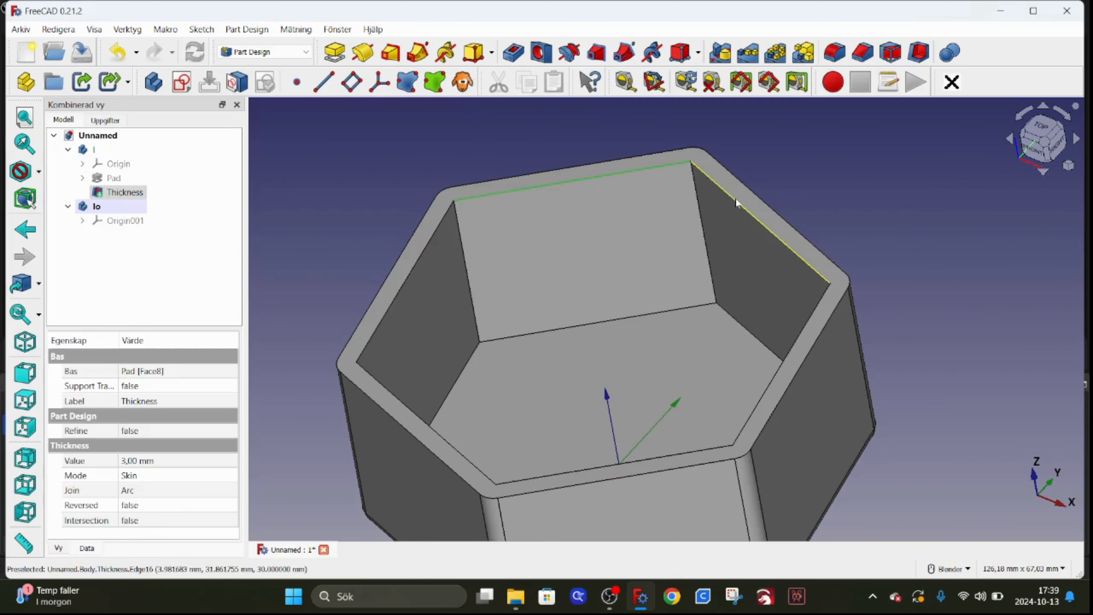
click(738, 205)
ctrl+click(738, 205)
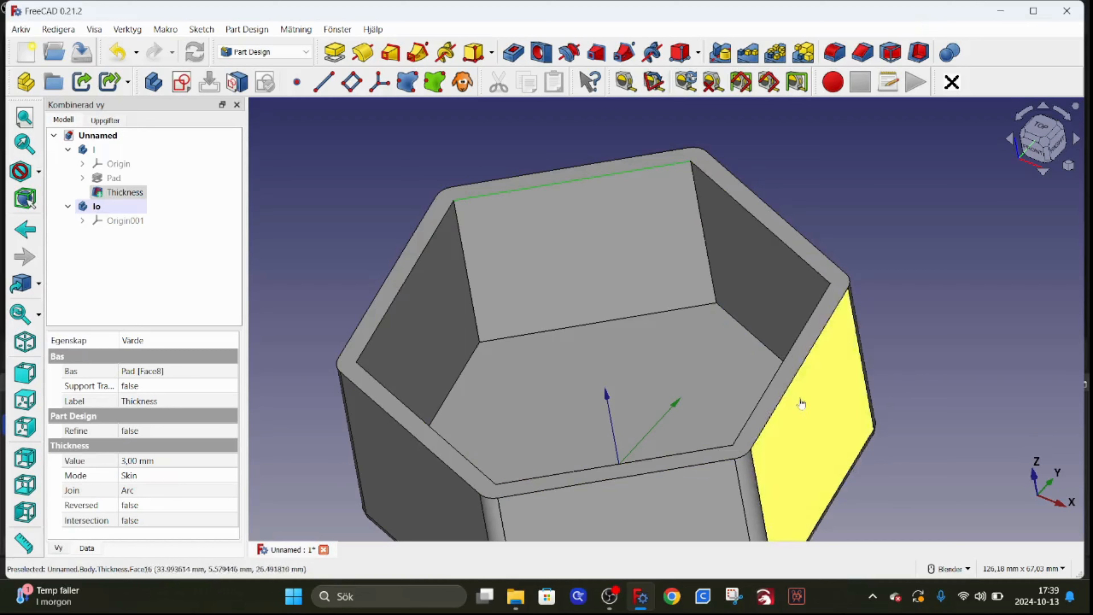
ctrl+click(795, 344)
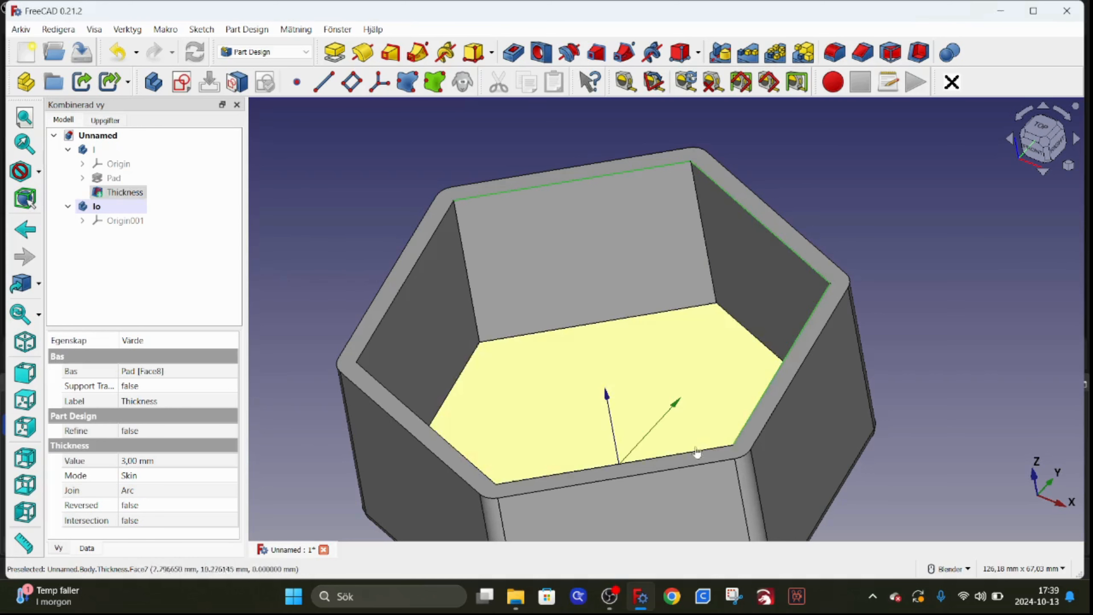
ctrl+click(466, 461)
ctrl+click(384, 319)
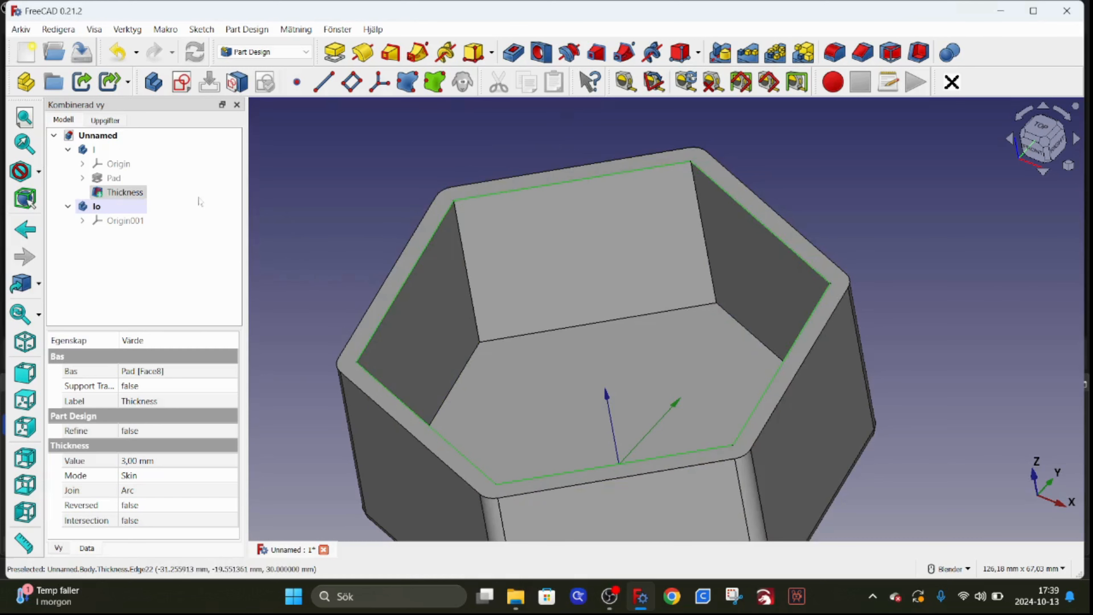
click(408, 81)
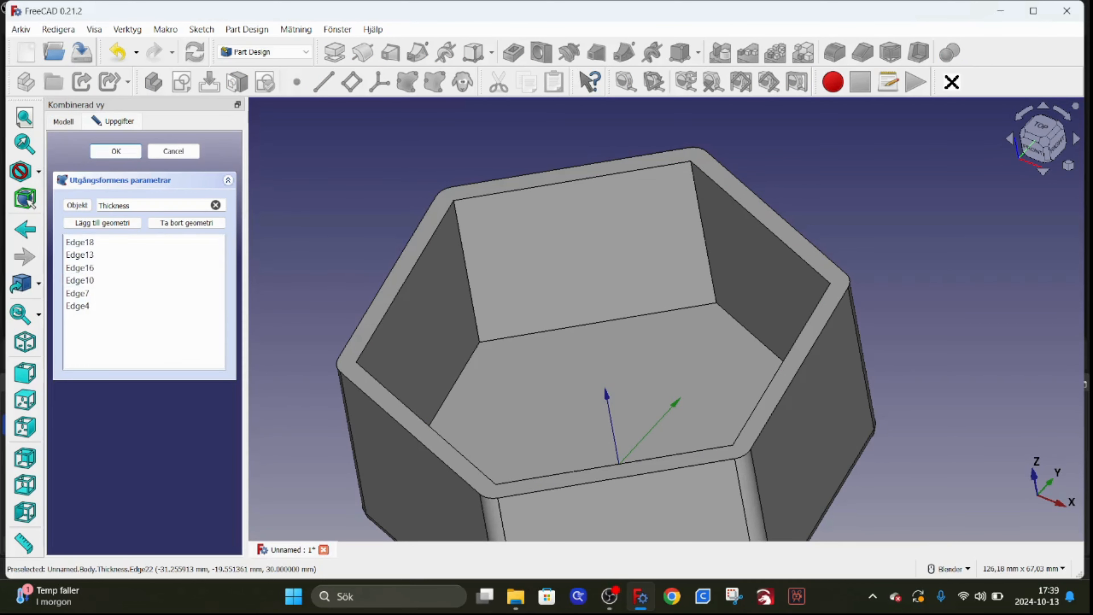
click(124, 153)
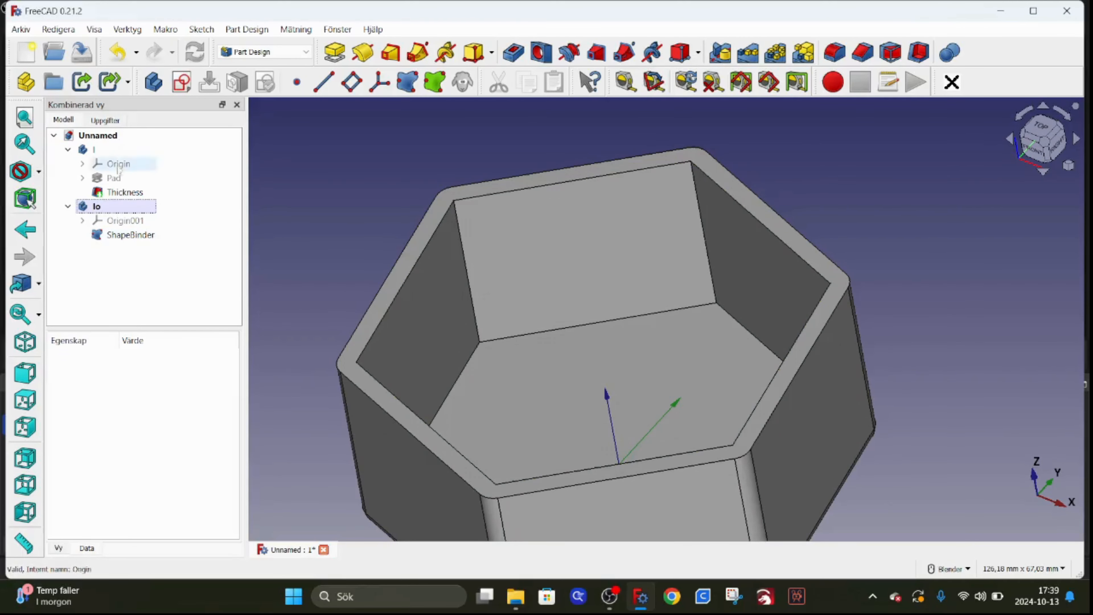
Rename the inner rim's shape binder as "inner"
right_click(126, 243)
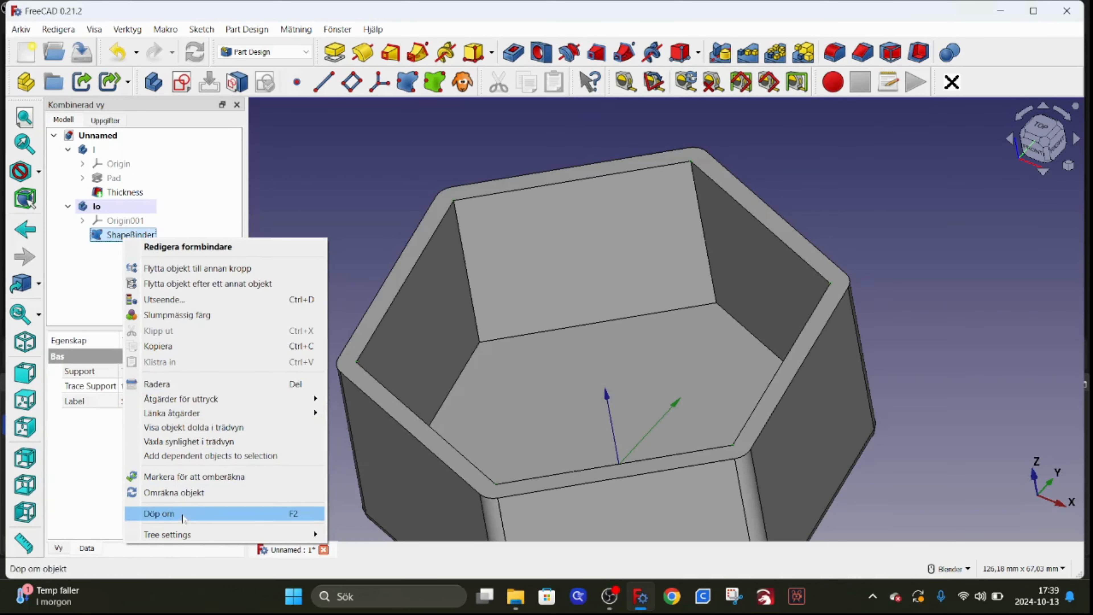
click(182, 518)
text(inner)
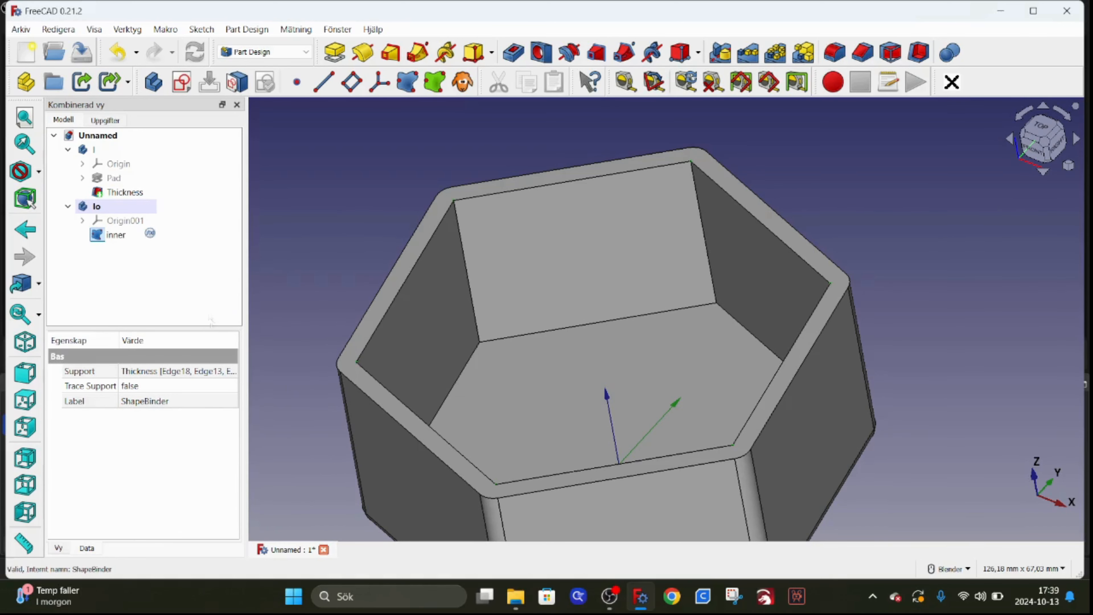
click(204, 289)
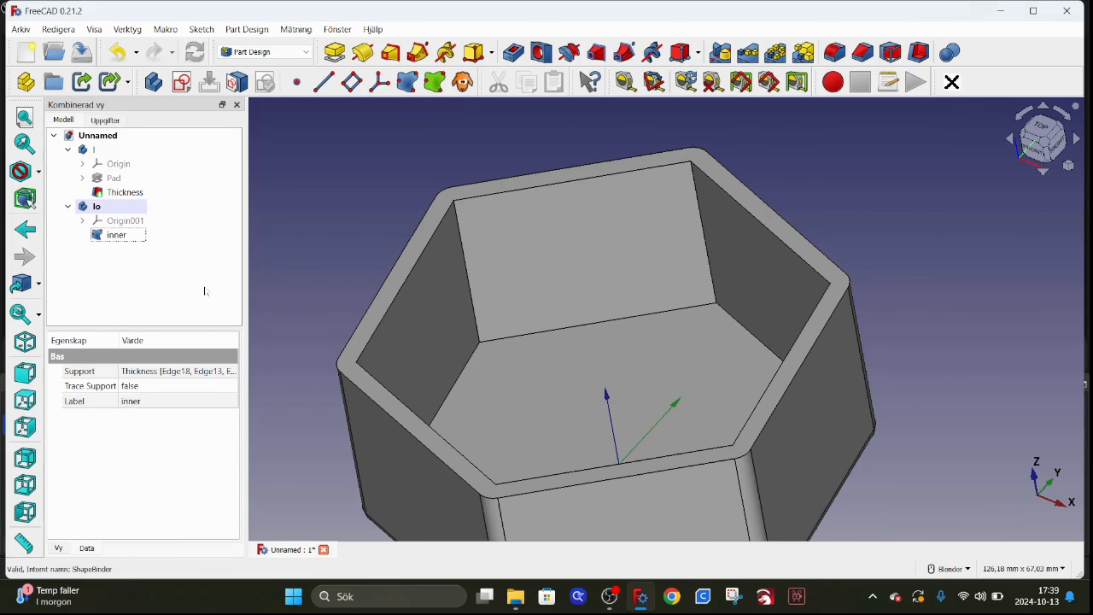
Create a second shape binder in body "lo" from all outer edges of the box's top rim, including the rounded corners
click(527, 173)
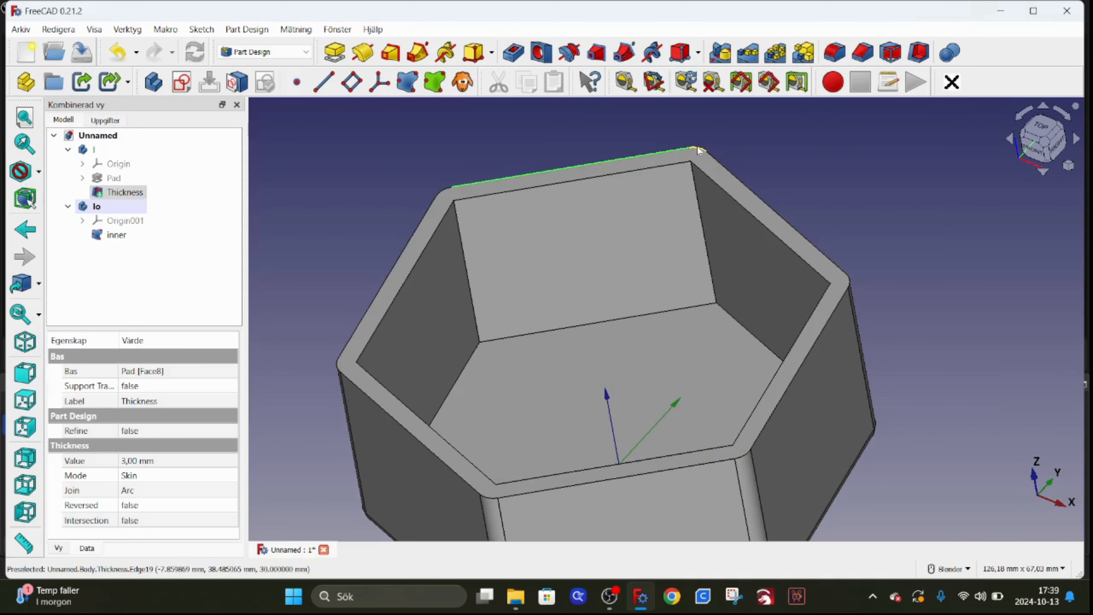
ctrl+click(727, 175)
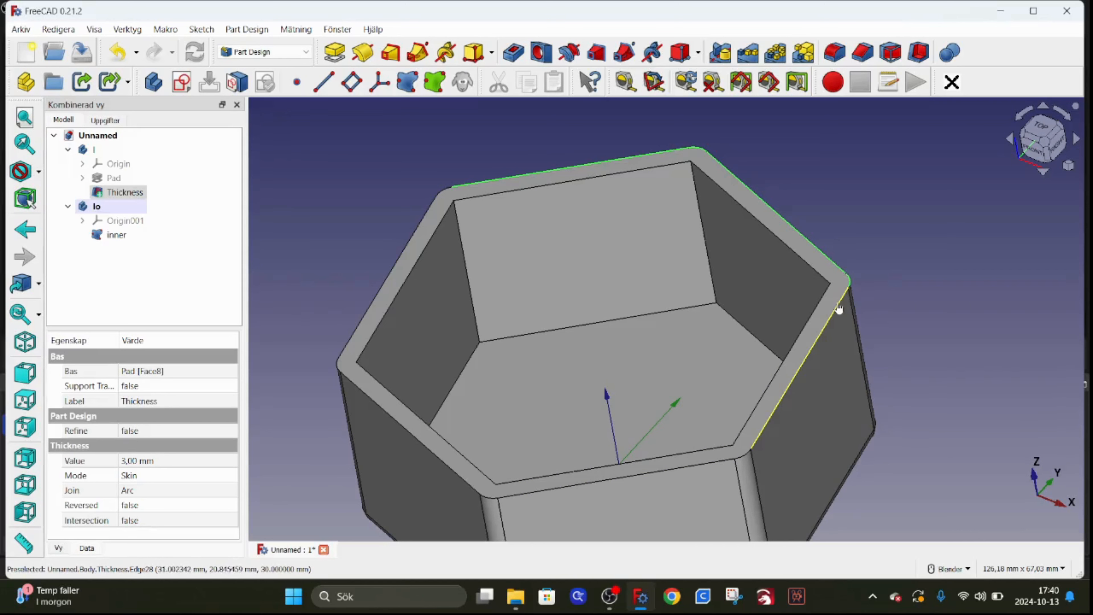
ctrl+click(743, 456)
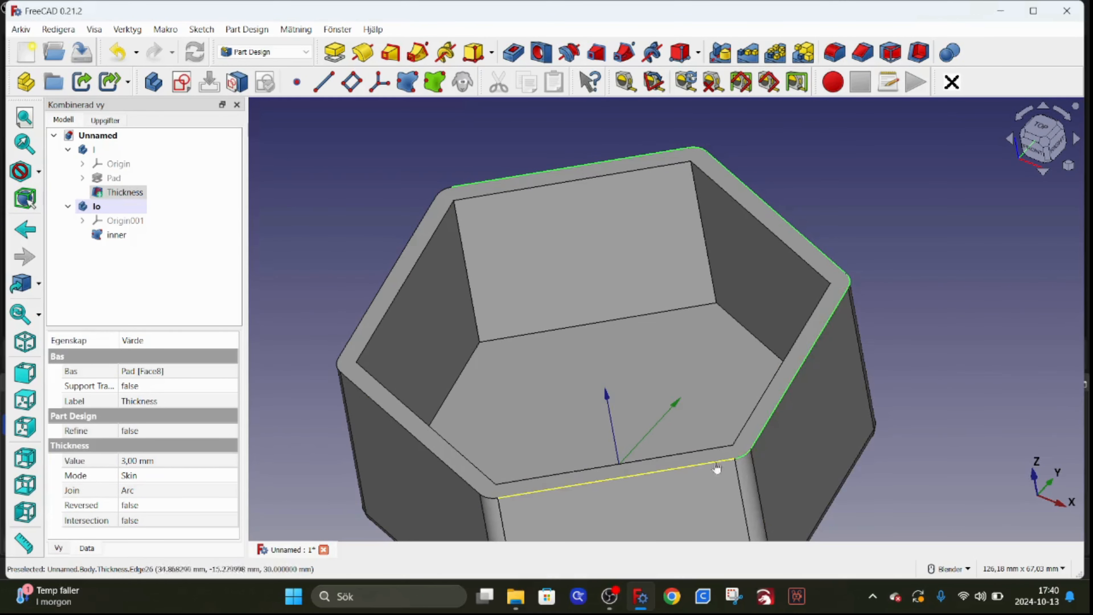
ctrl+click(707, 469)
ctrl+click(489, 499)
ctrl+click(466, 484)
ctrl+click(337, 369)
ctrl+click(347, 350)
ctrl+click(446, 195)
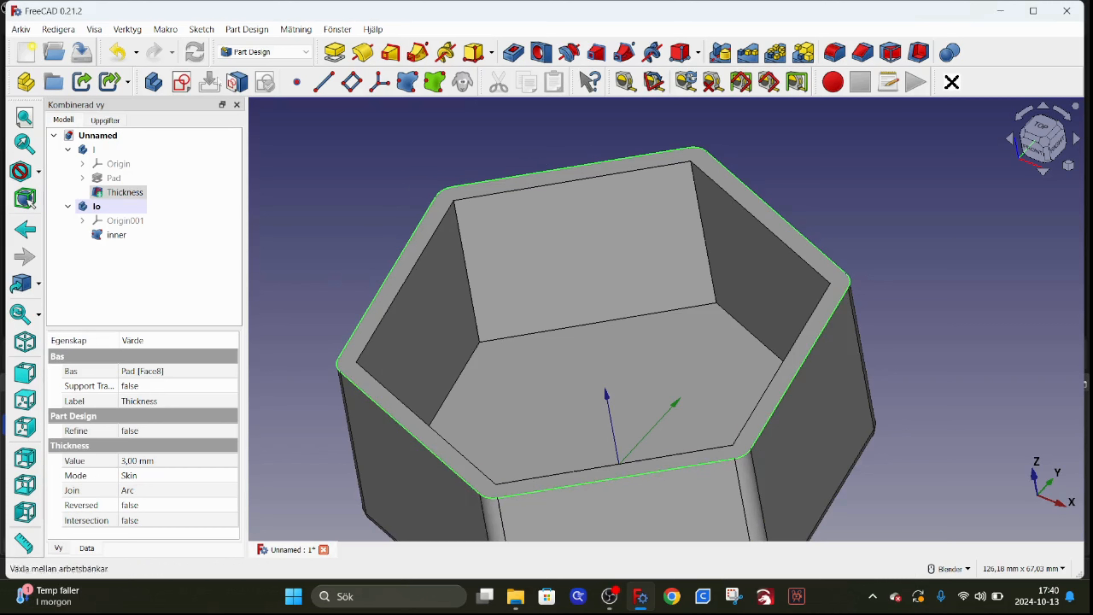
click(407, 84)
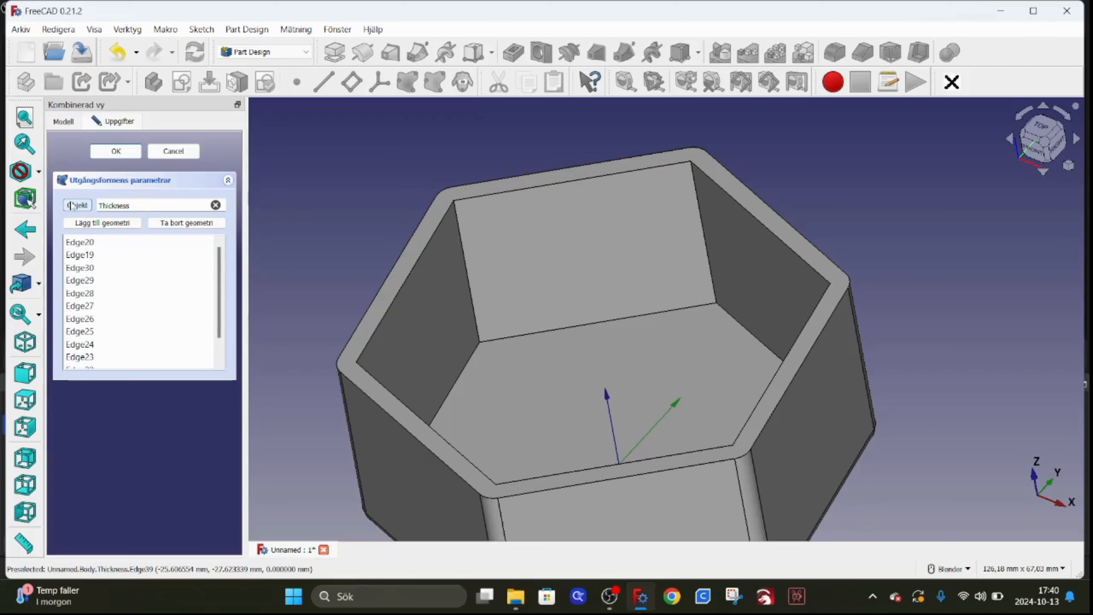
click(115, 151)
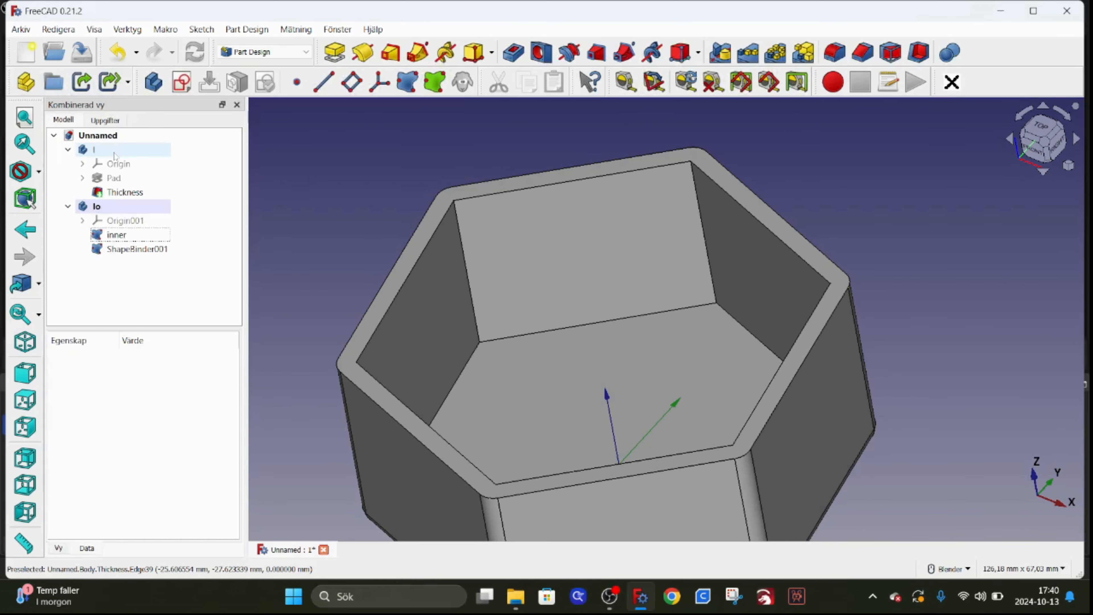
Rename the outer rim's shape binder as "ytter"
click(136, 249)
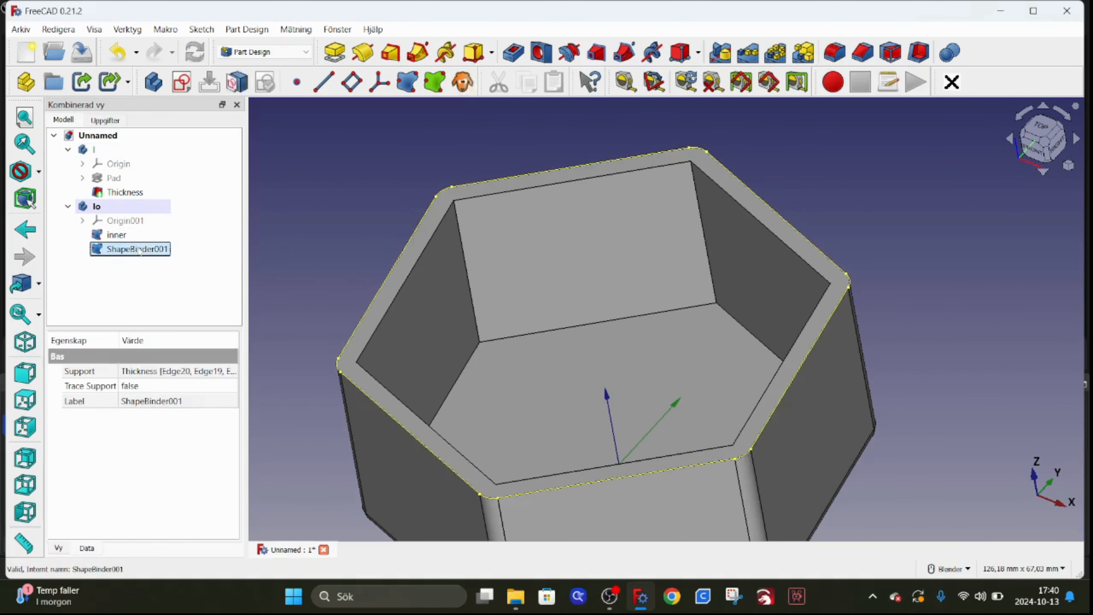
right_click(137, 251)
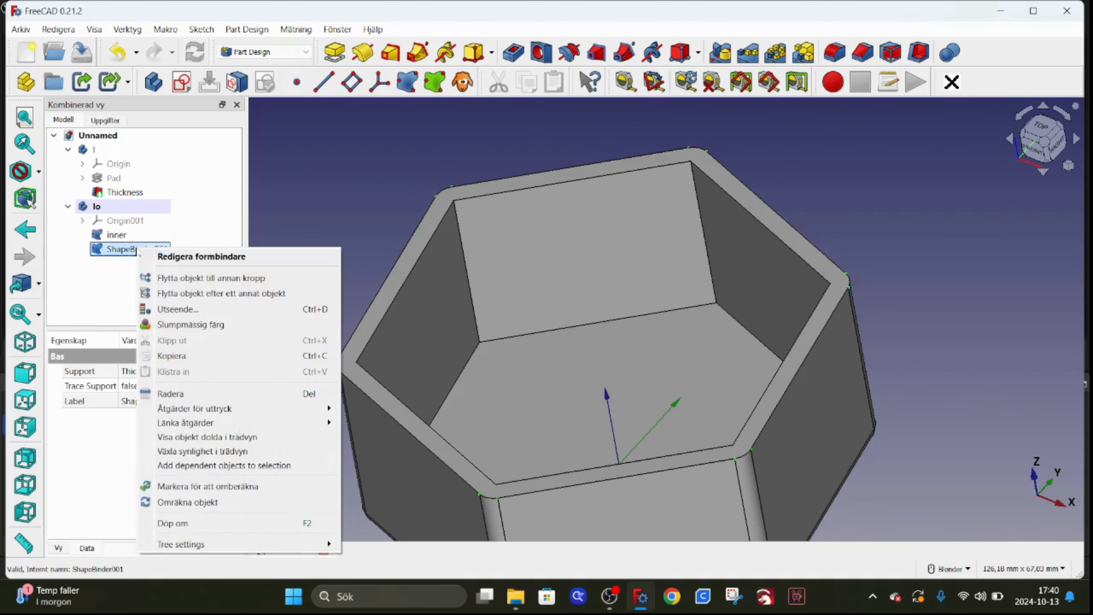
click(190, 529)
text(ytter)
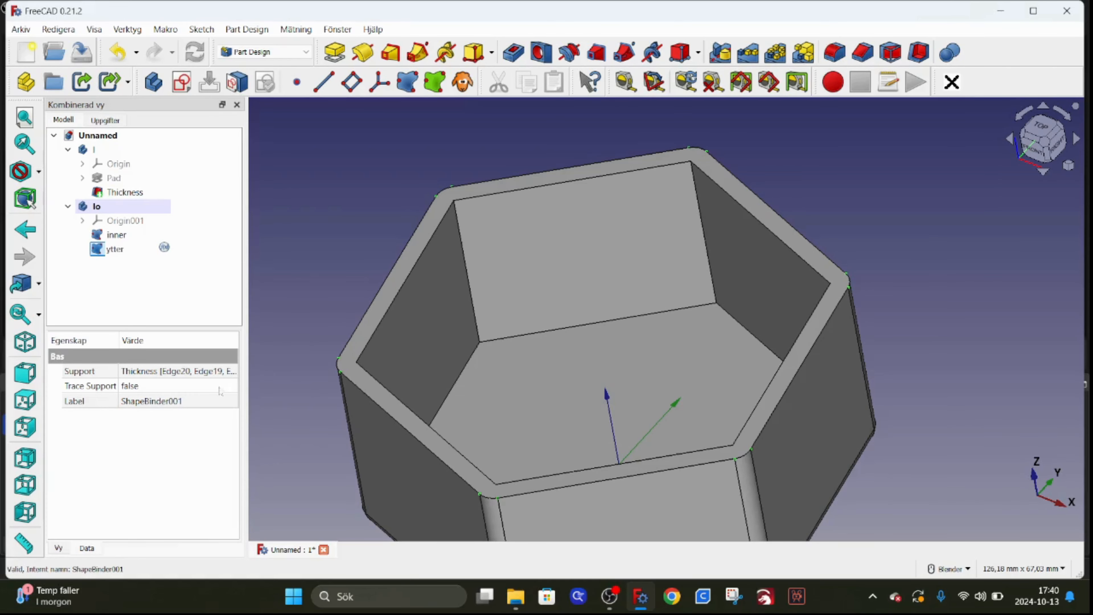
key(Return)
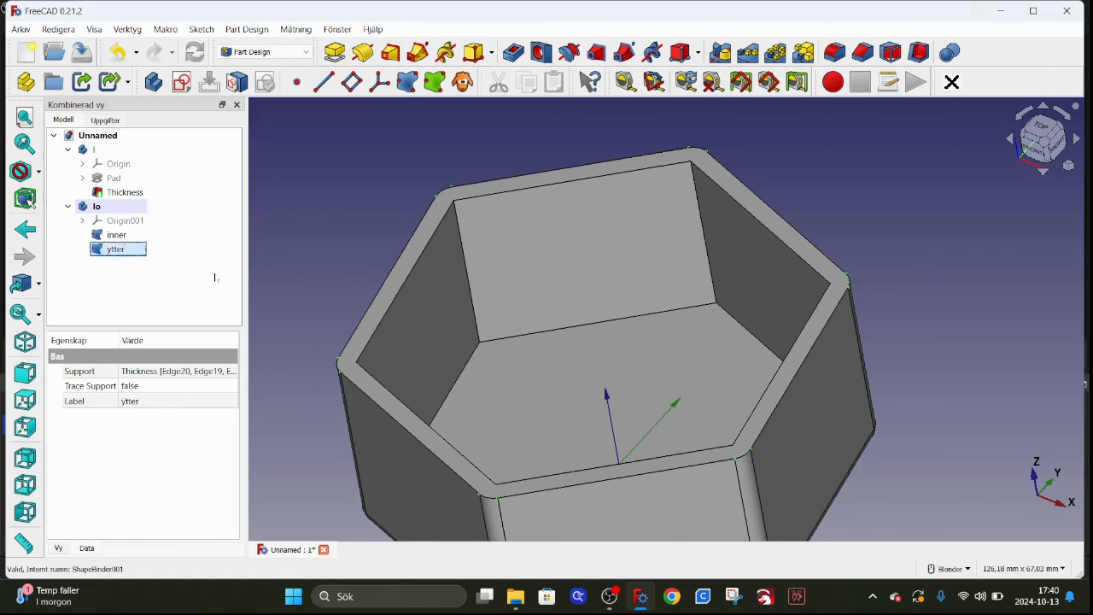
click(204, 291)
Pad the "inner" shape binder 5 mm in the reversed direction, down into the box
scroll(502, 303, down, 4)
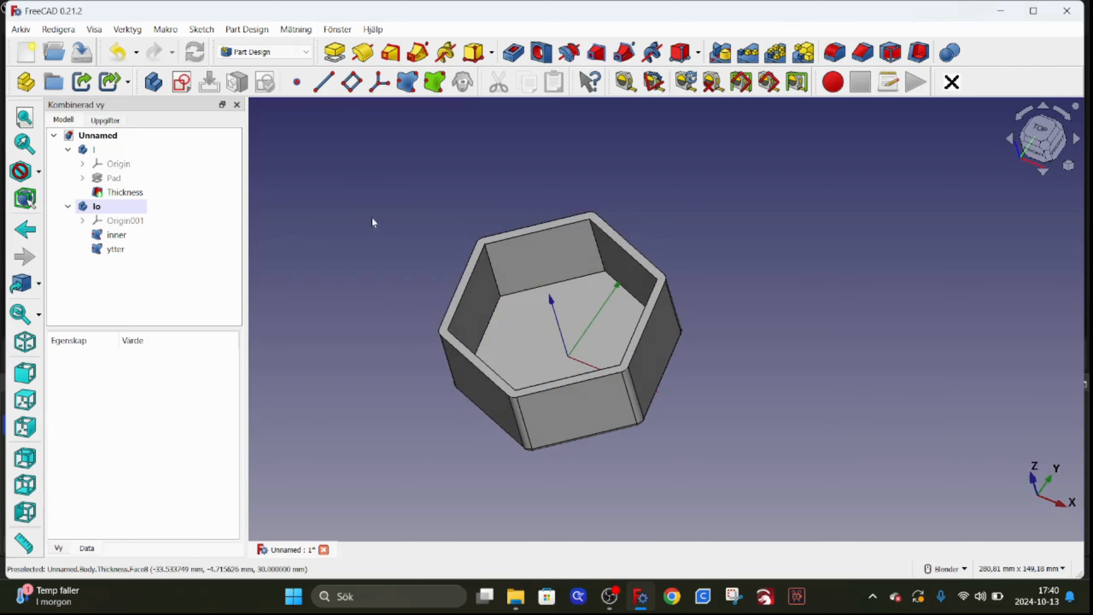
click(133, 237)
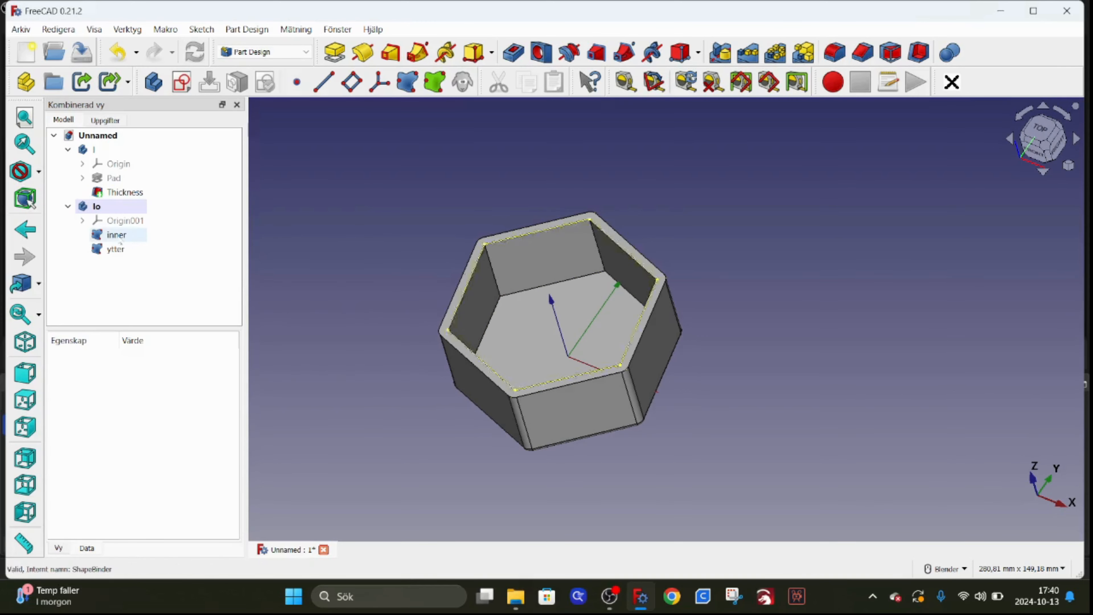
click(335, 52)
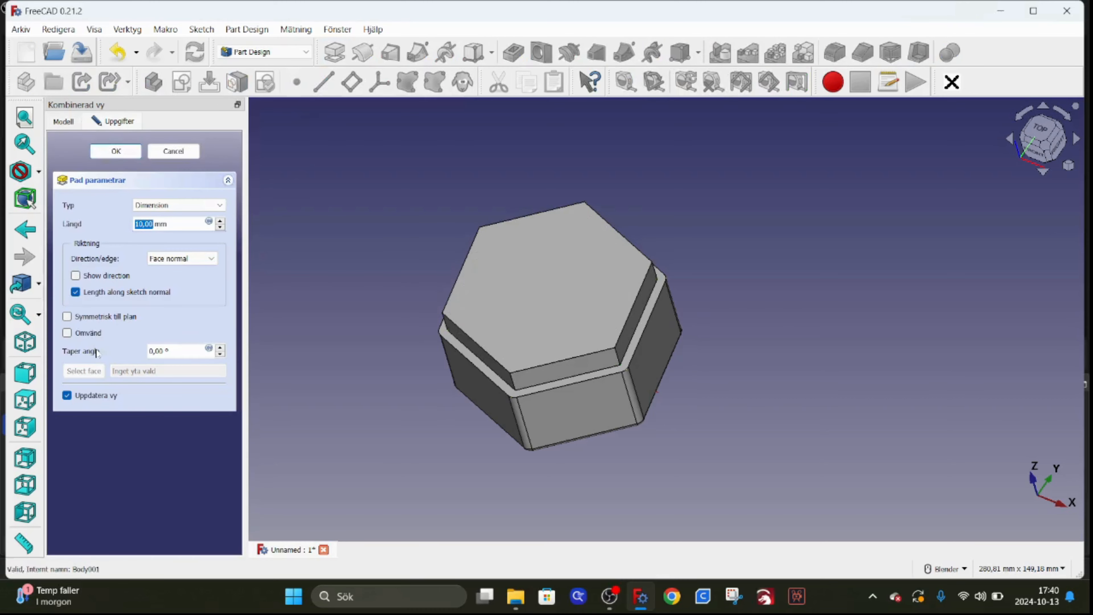
click(67, 335)
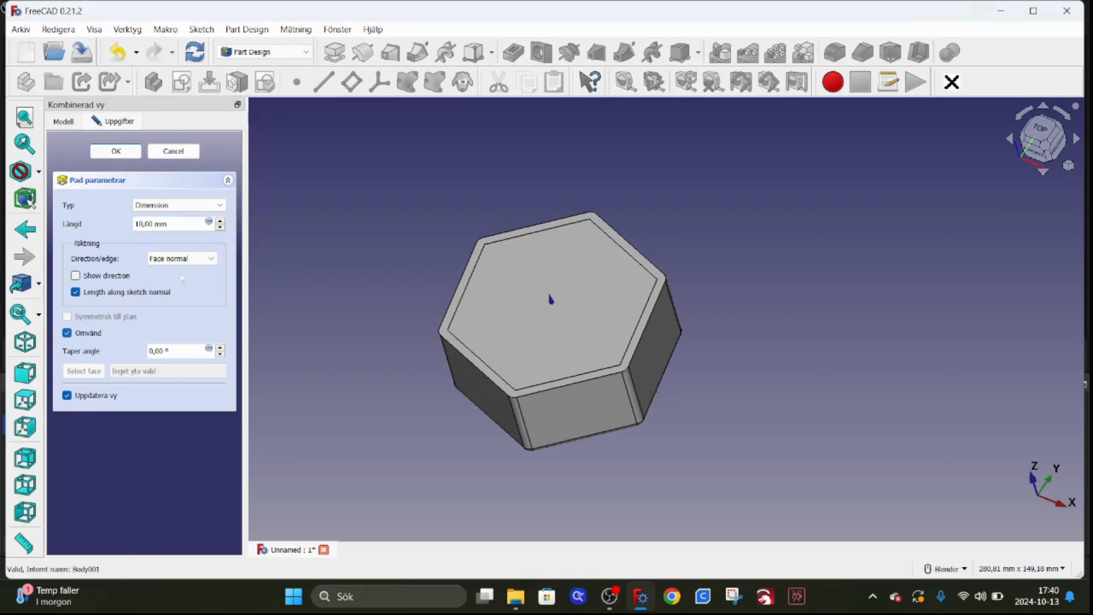
drag(175, 224, 116, 216)
text(5)
key(Return)
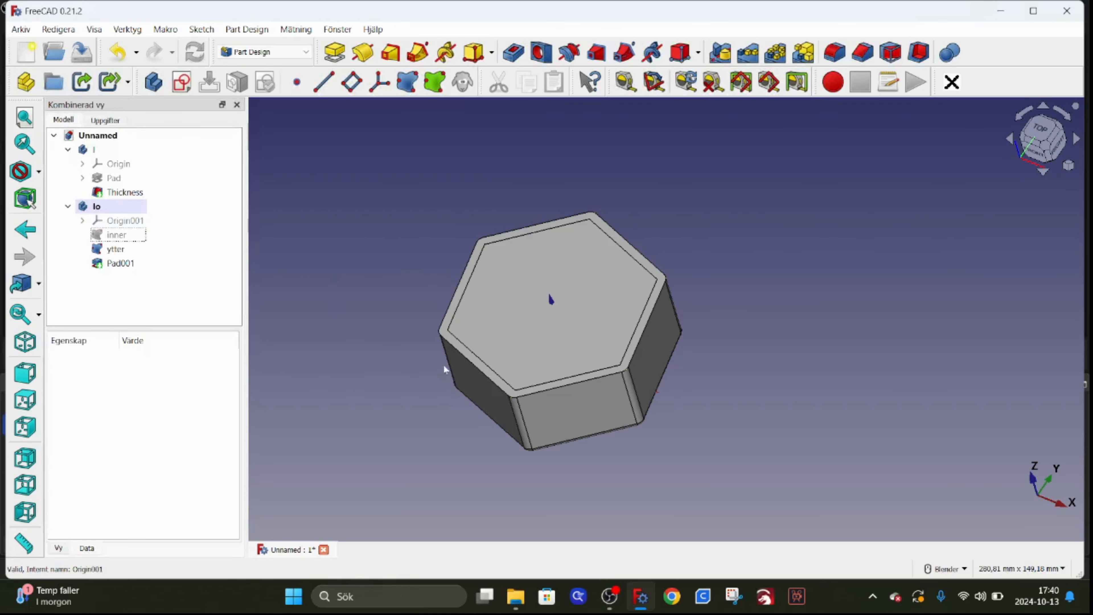
Pad the "ytter" shape binder 5 mm upward to form the lid's outer plate
middle_drag(442, 371, 446, 334)
scroll(662, 408, up, 2)
scroll(662, 408, up, 1)
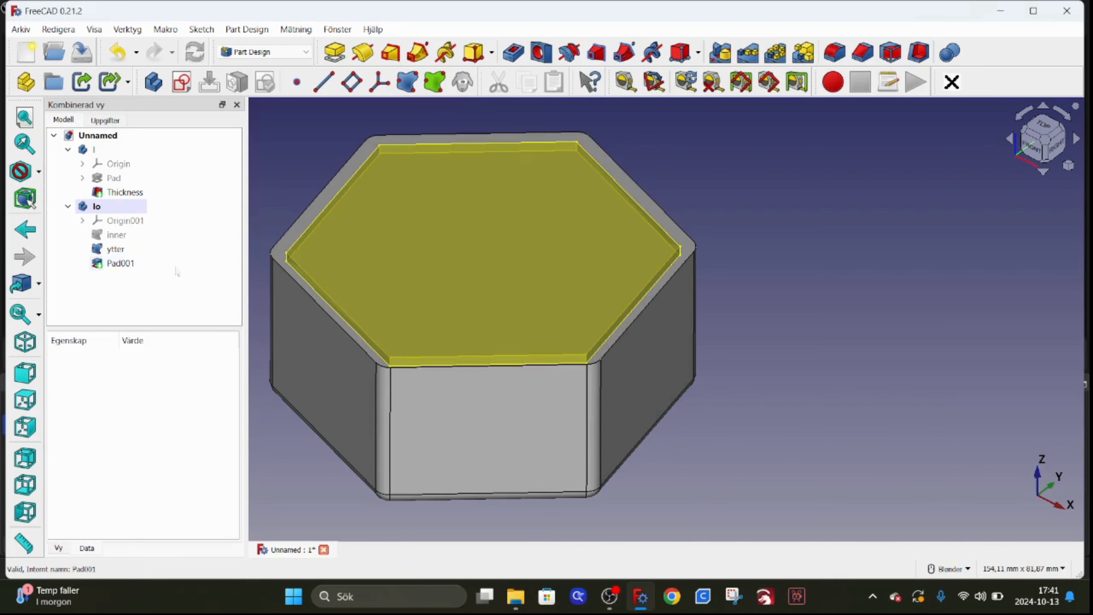
click(114, 250)
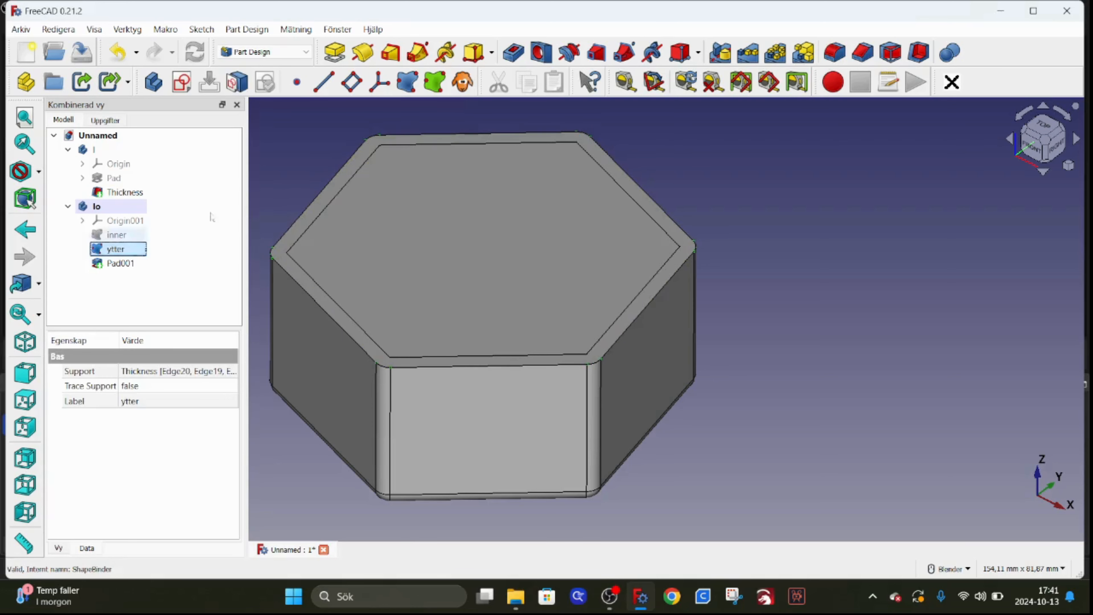
click(334, 52)
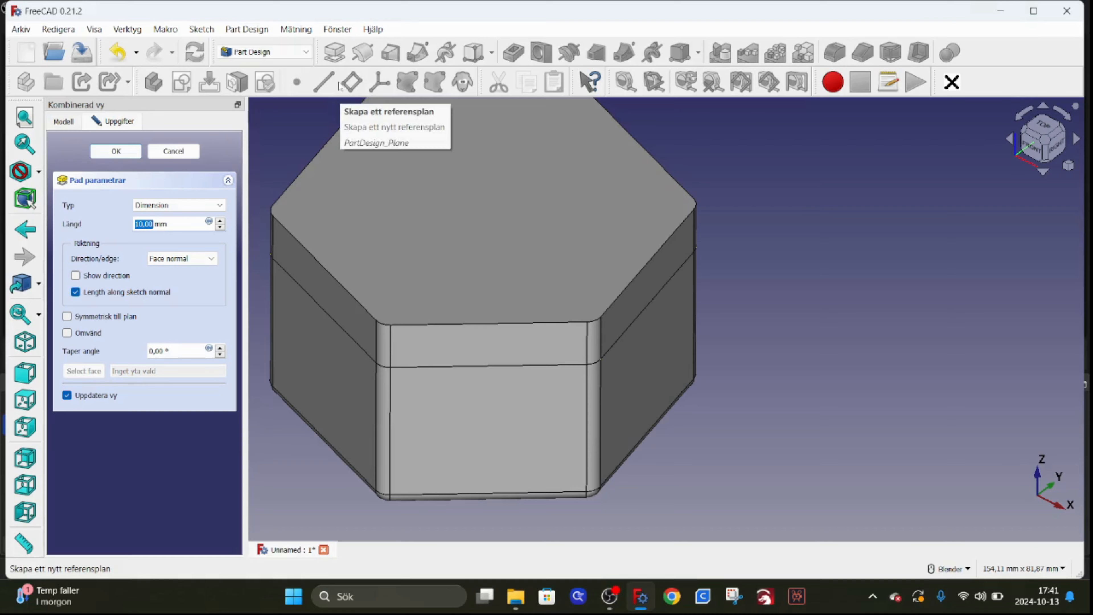
text(5)
key(Return)
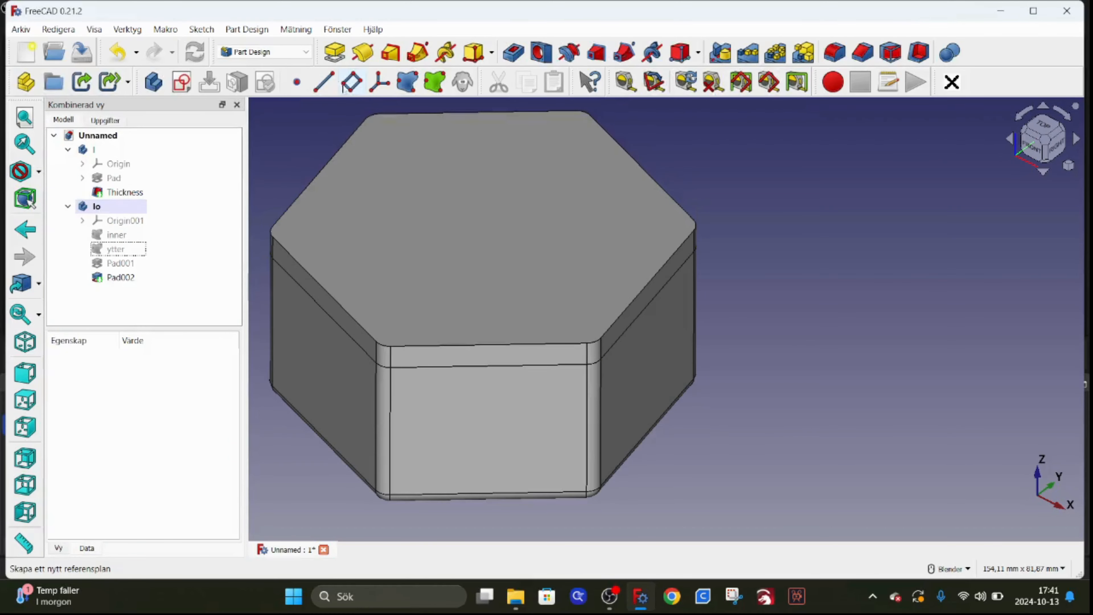
Transform body "lo" to lift the lid about 19 mm straight up along the Z axis, clear of the box
scroll(586, 166, down, 4)
scroll(598, 116, up, 3)
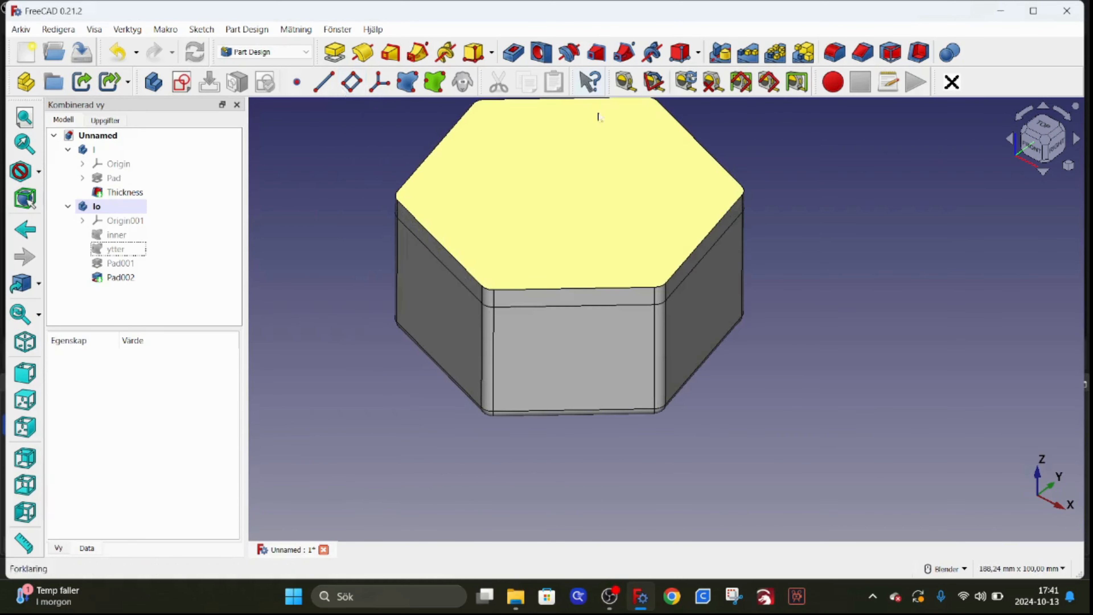
scroll(598, 116, down, 2)
scroll(569, 170, up, 2)
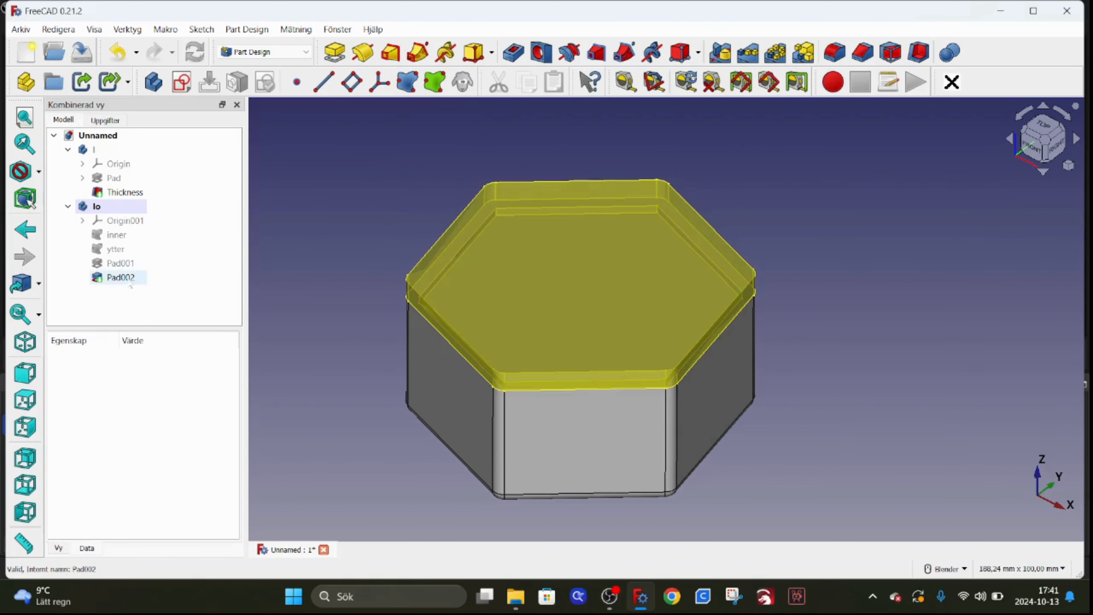
click(109, 208)
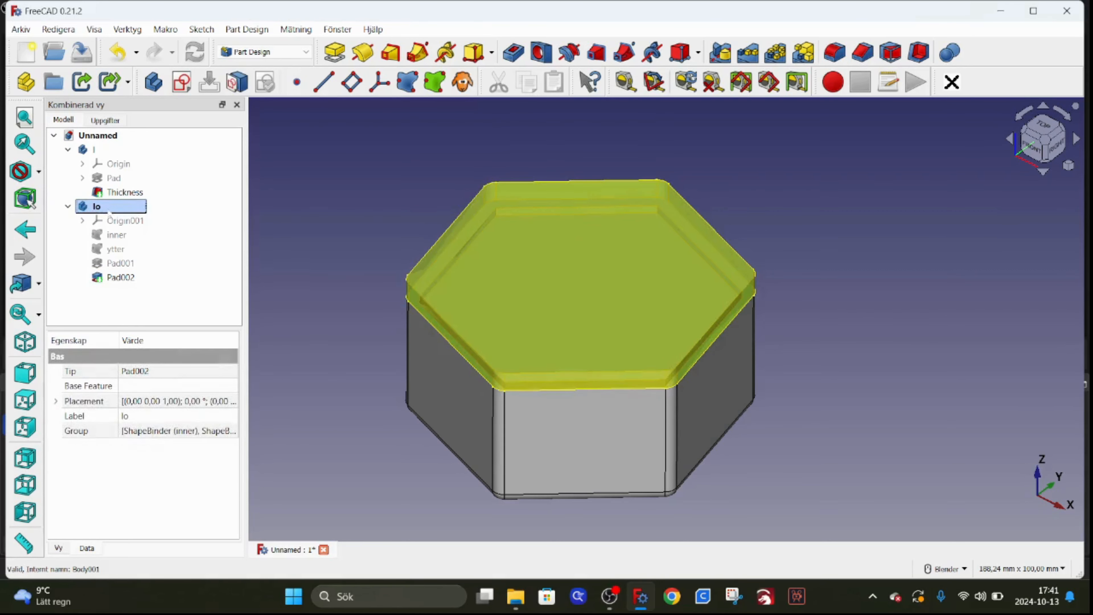
right_click(109, 213)
click(229, 234)
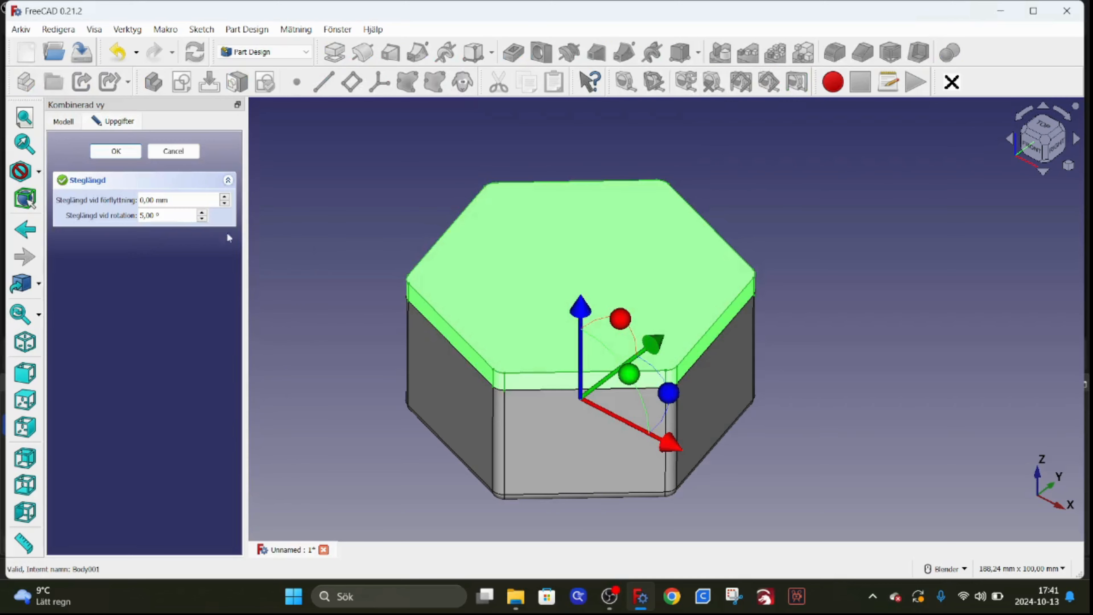
drag(589, 318, 590, 251)
scroll(726, 355, down, 1)
middle_drag(723, 366, 615, 308)
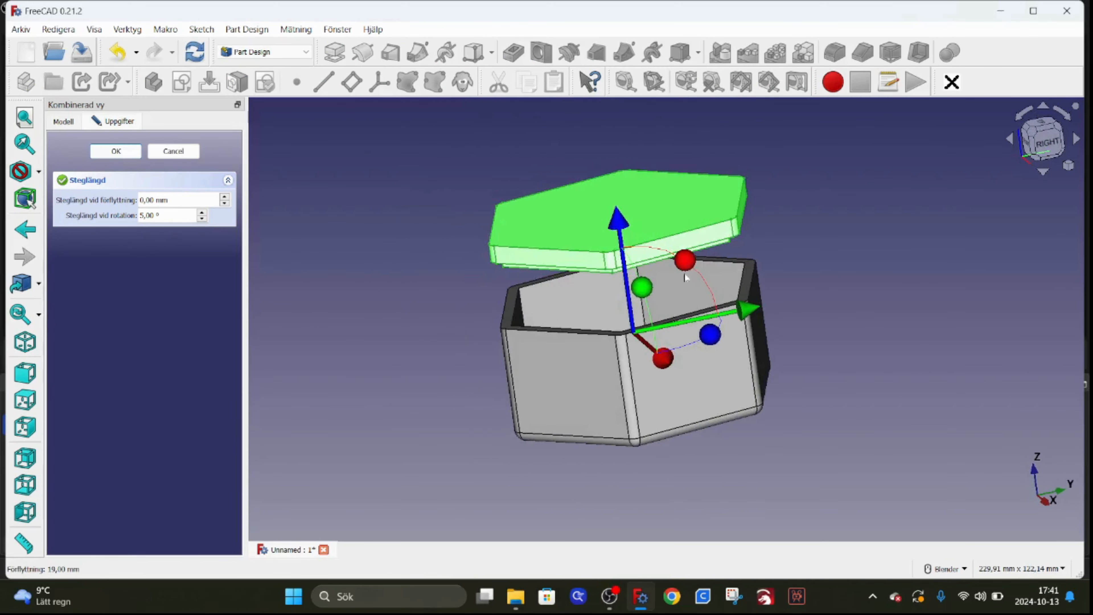
Tilt the raised lid about -25° around the X axis, inspect it against the open box, and accept the placement
drag(686, 268, 732, 282)
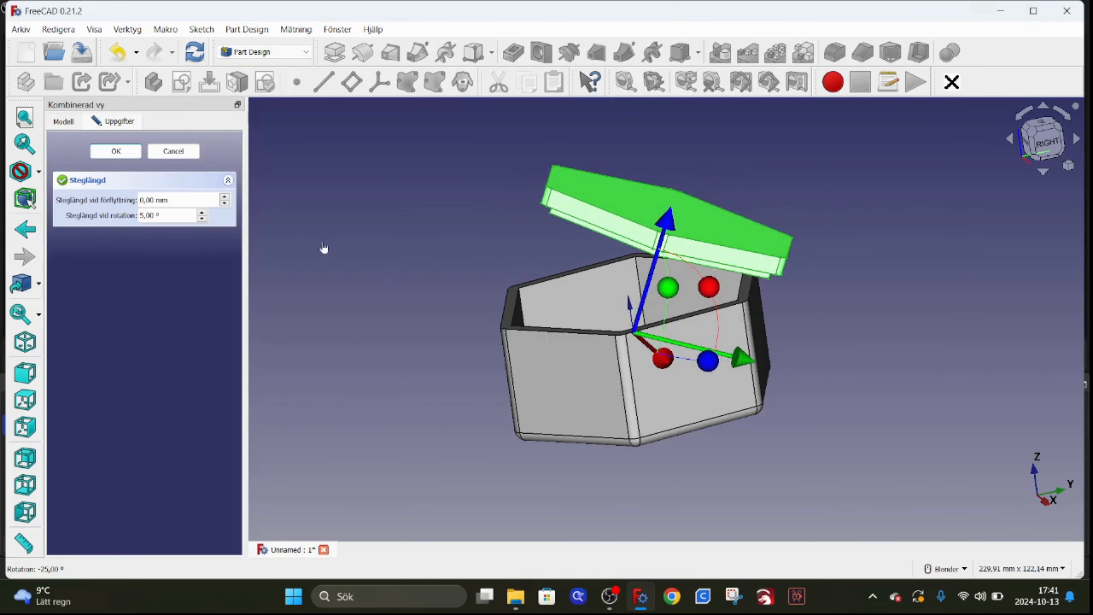
middle_drag(371, 266, 537, 284)
scroll(535, 325, down, 4)
scroll(468, 171, up, 3)
scroll(558, 369, up, 2)
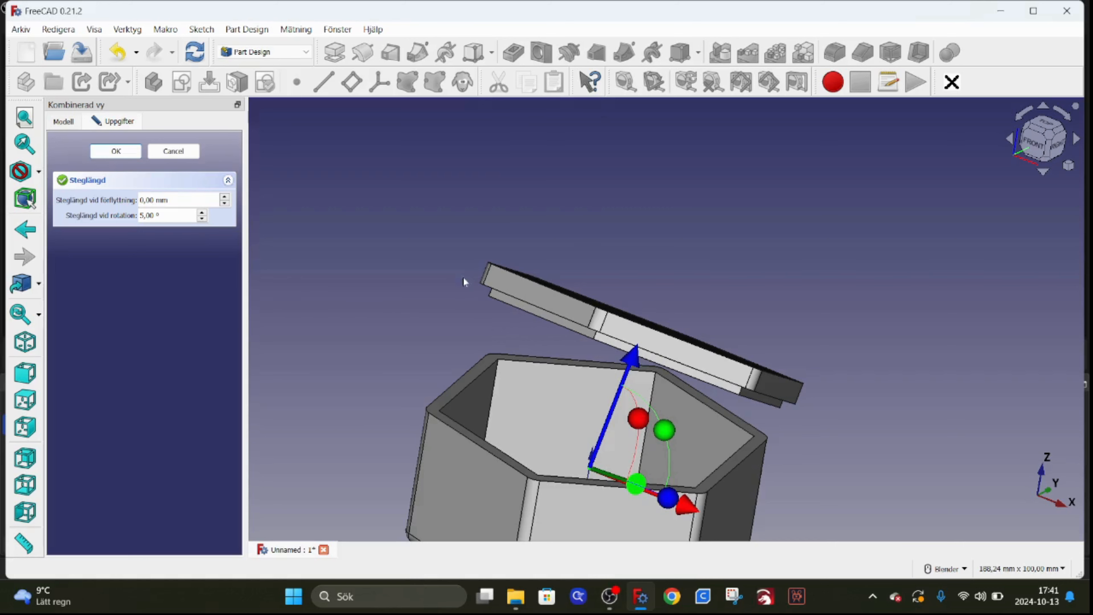
middle_drag(370, 221, 471, 274)
scroll(592, 290, up, 2)
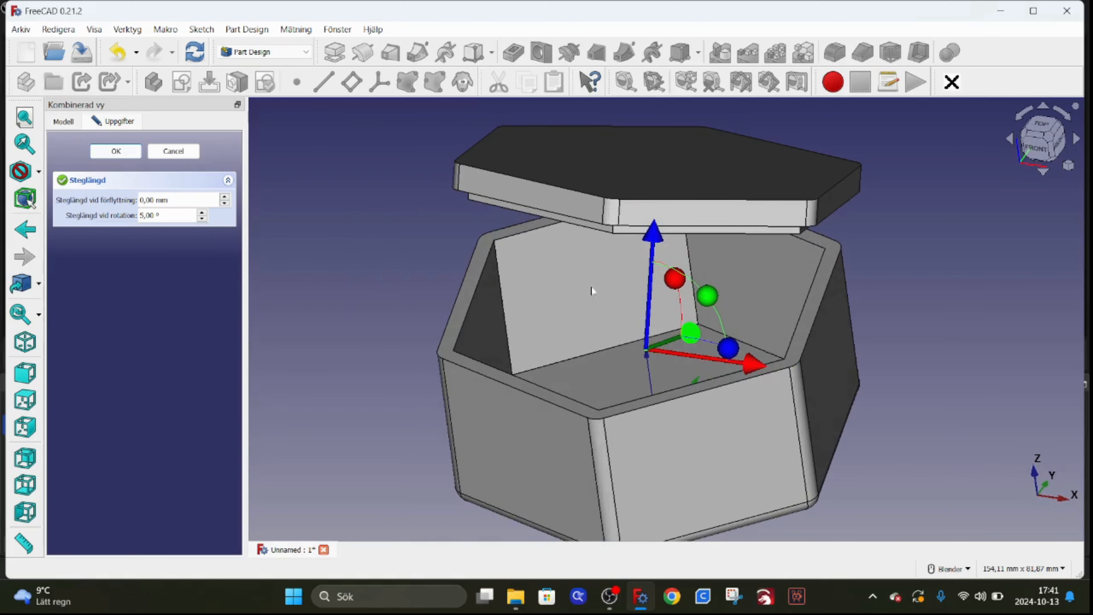
scroll(577, 284, down, 2)
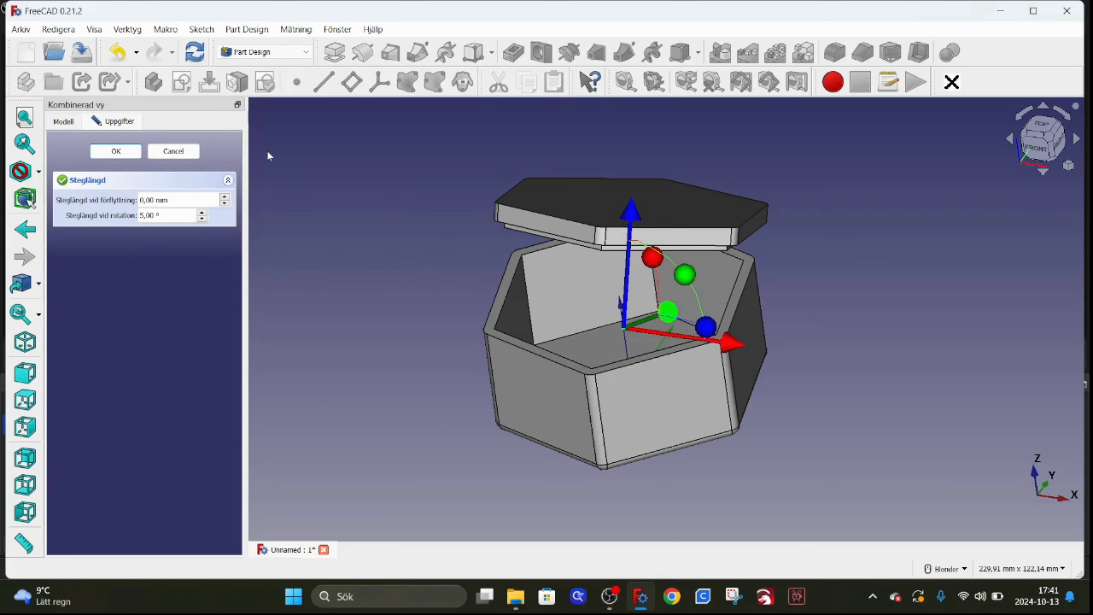
click(116, 150)
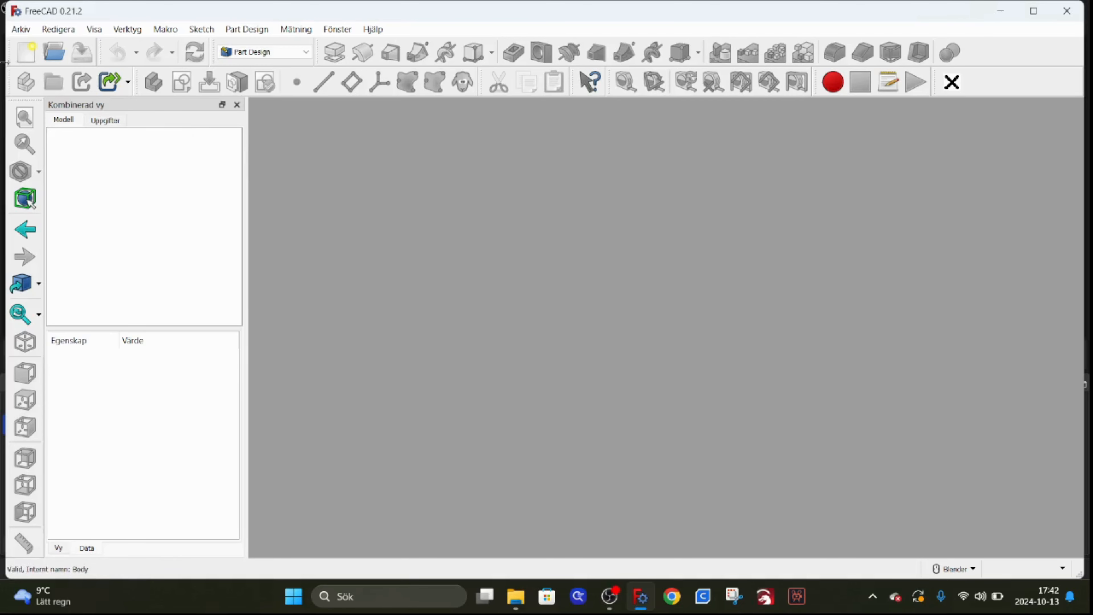
Create a new document and start a sketch on the XY plane
click(29, 58)
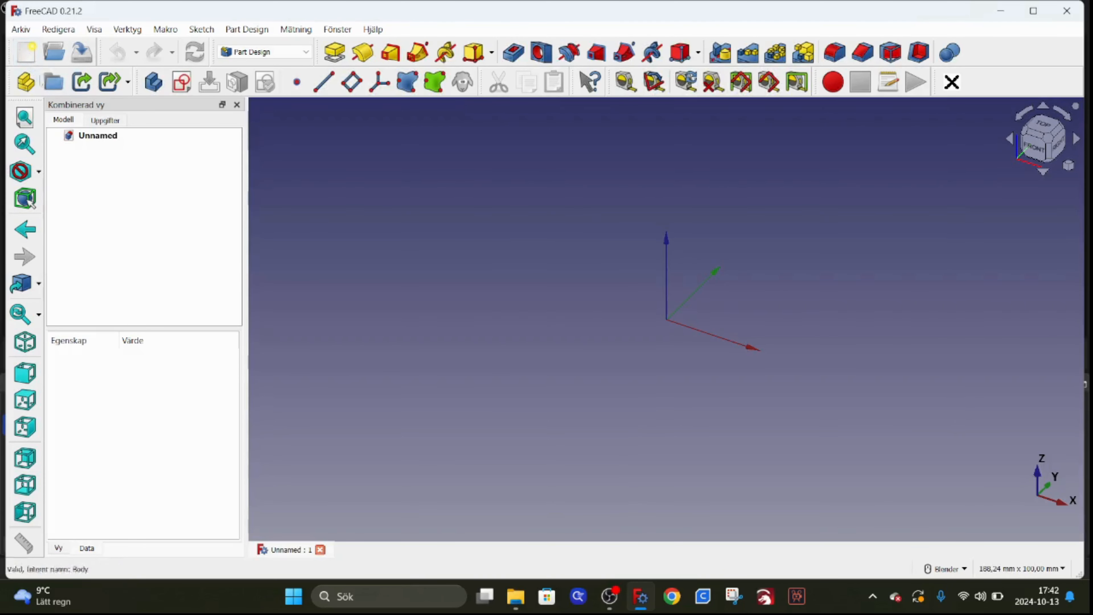
click(181, 84)
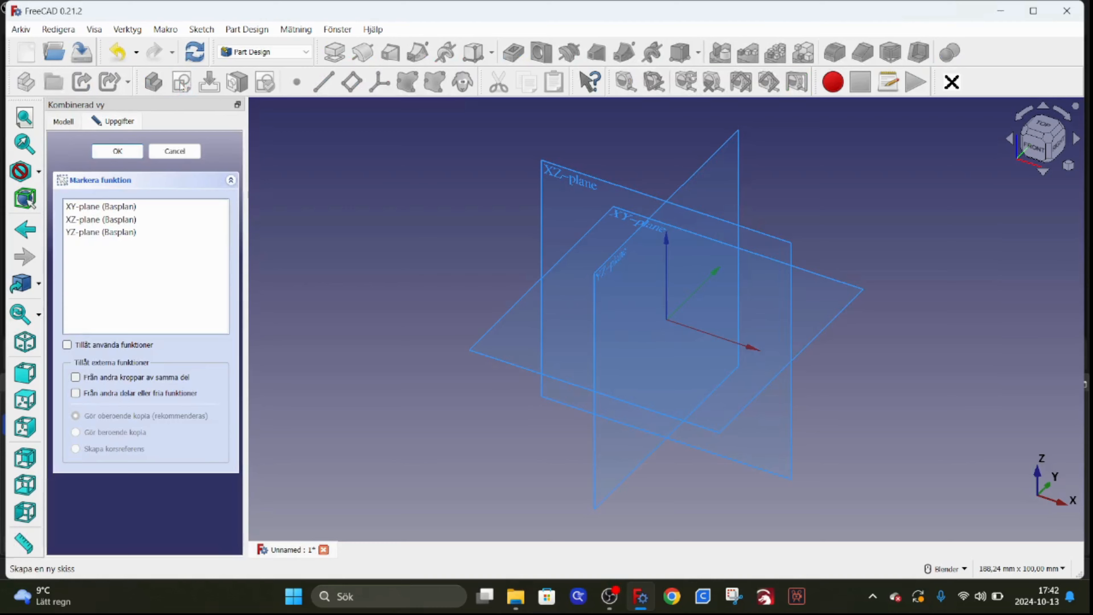
click(564, 254)
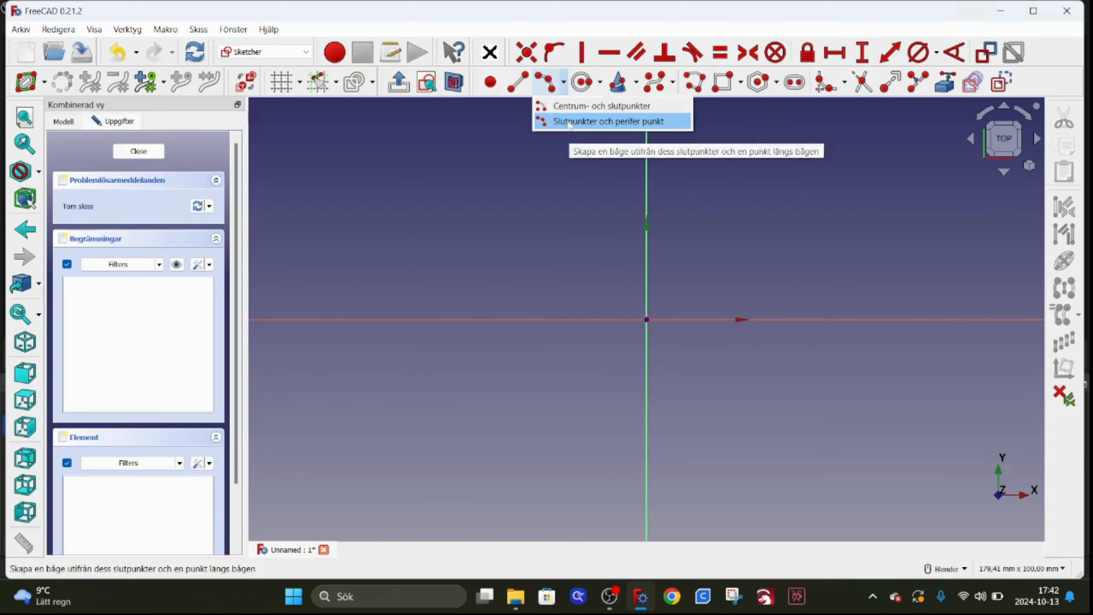
Sketch a semicircular arc of about 52 mm radius centred on the origin, with both ends on the horizontal axis, and close the sketch
click(544, 106)
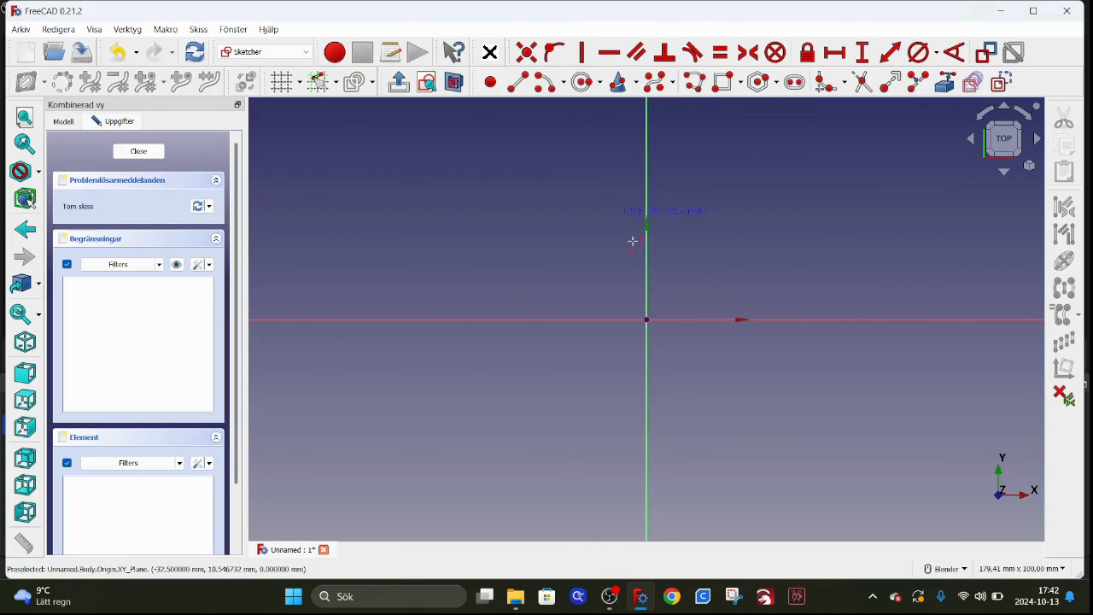
click(646, 320)
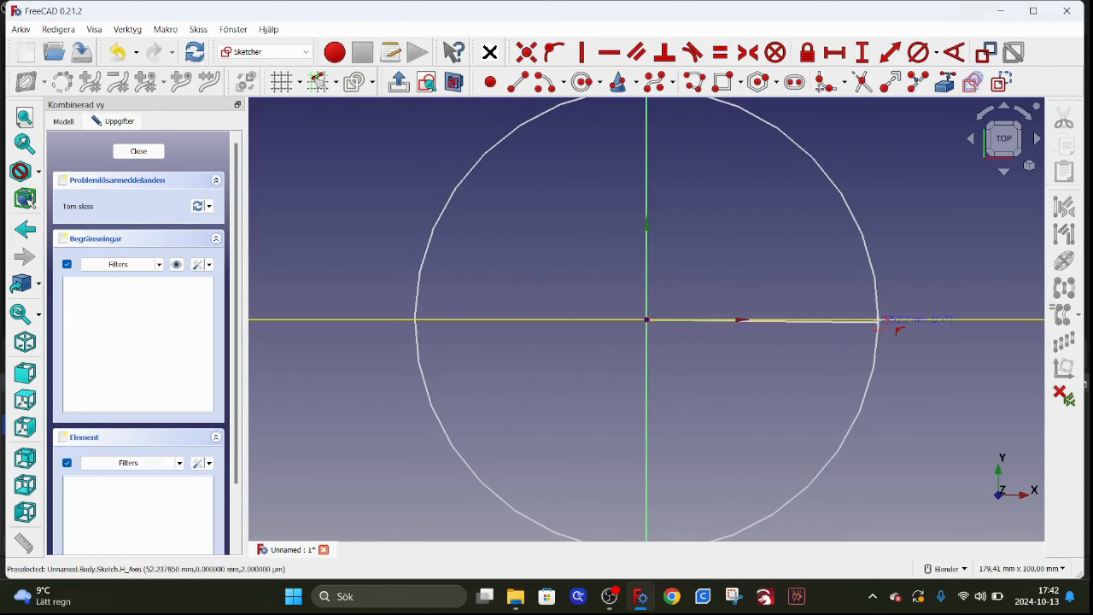
click(876, 319)
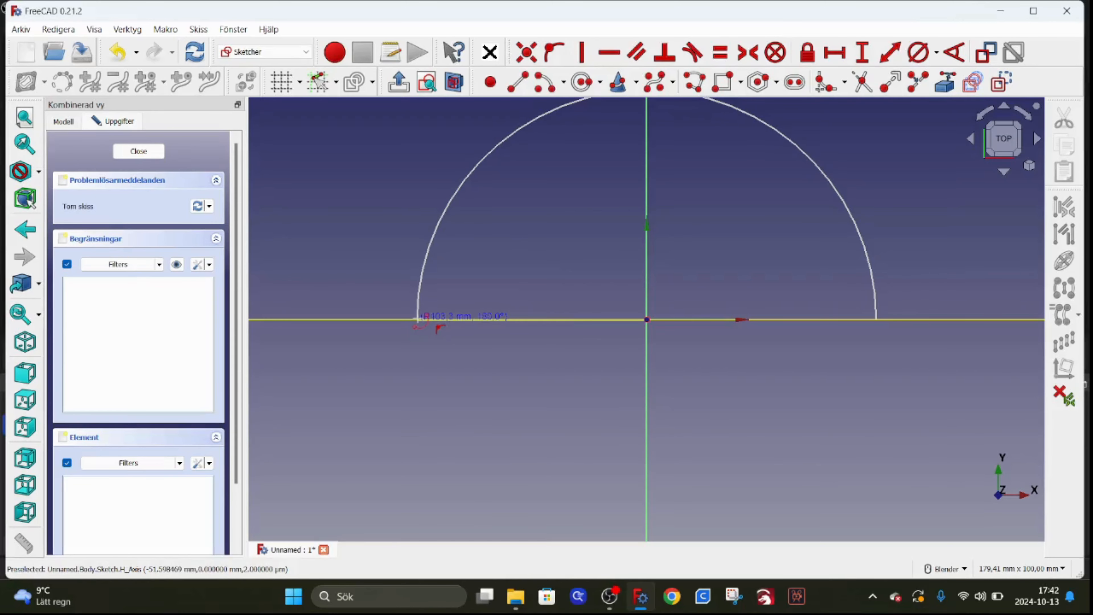
click(417, 319)
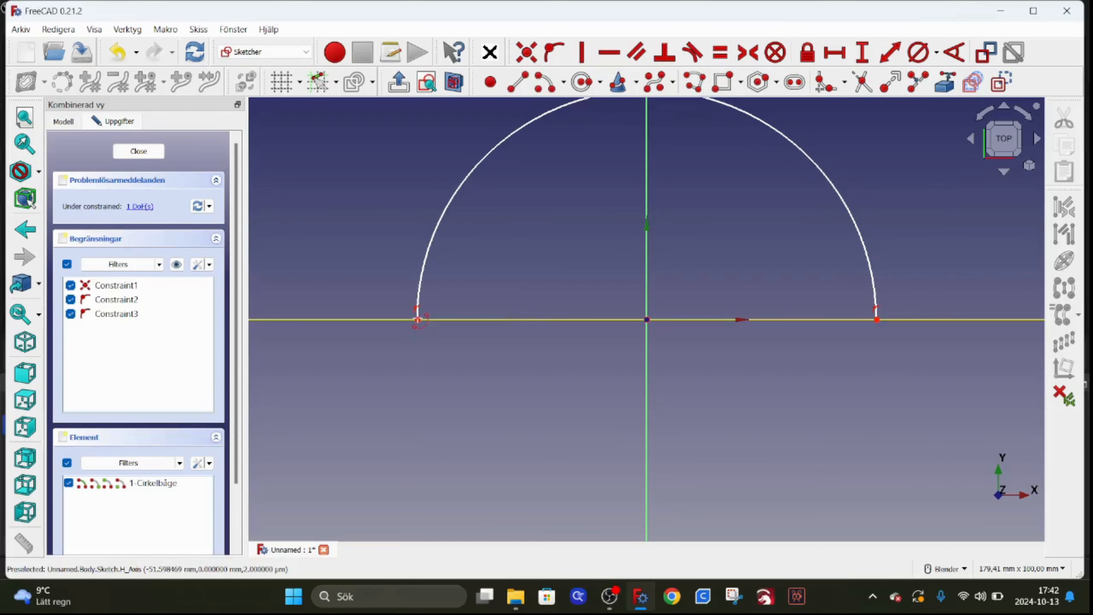
click(139, 152)
On the YZ plane, sketch a three-point arc of about 29 mm radius from the horizontal axis near the origin, curving down toward negative Y
middle_drag(650, 306, 485, 103)
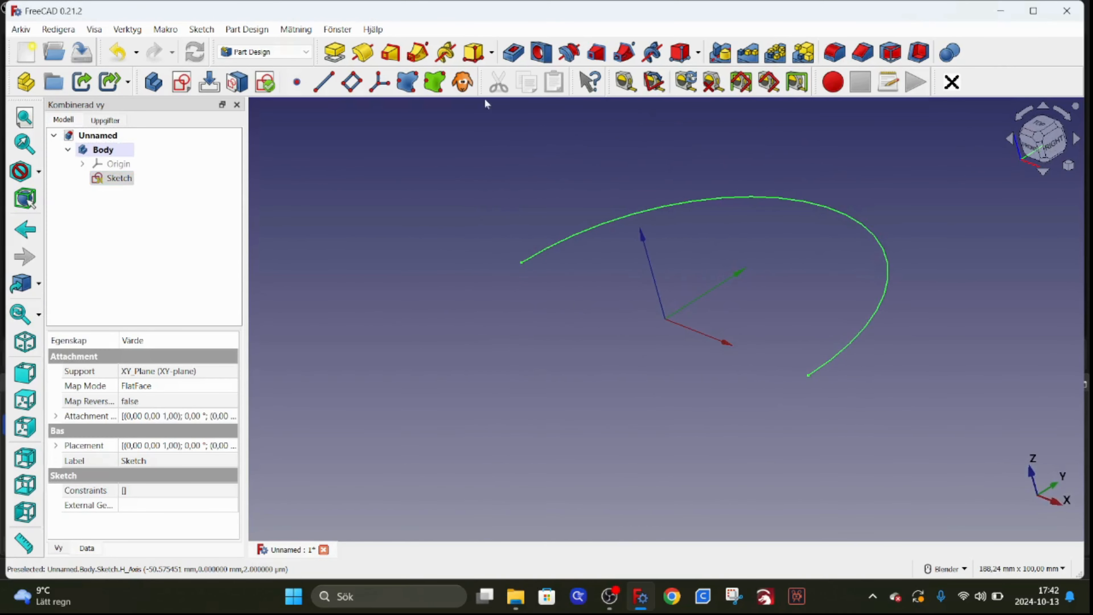
click(181, 82)
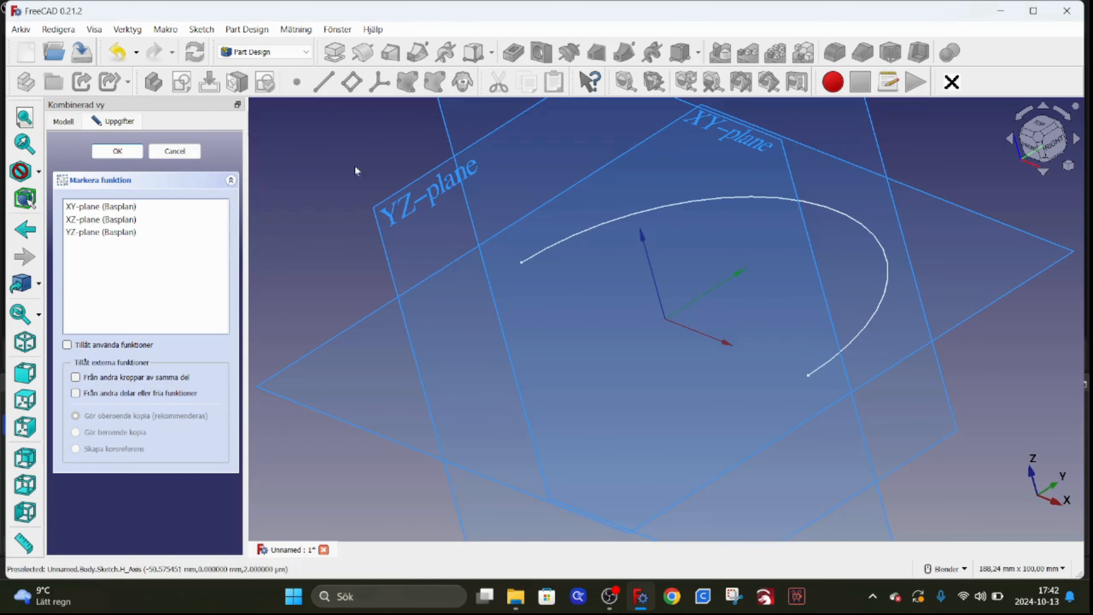
click(411, 184)
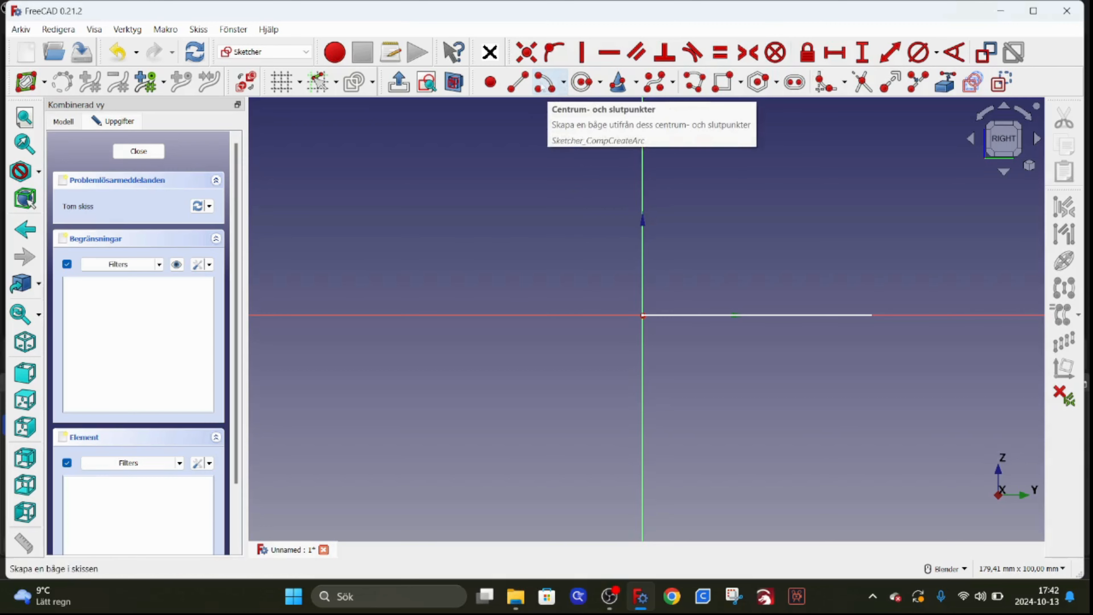
click(563, 81)
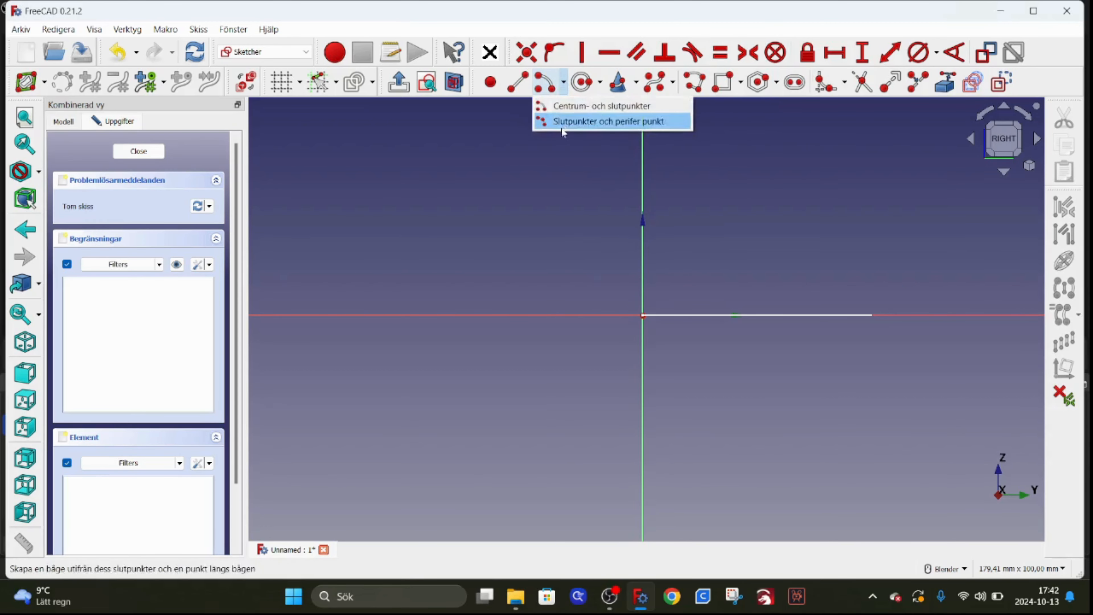
click(547, 125)
scroll(631, 343, up, 3)
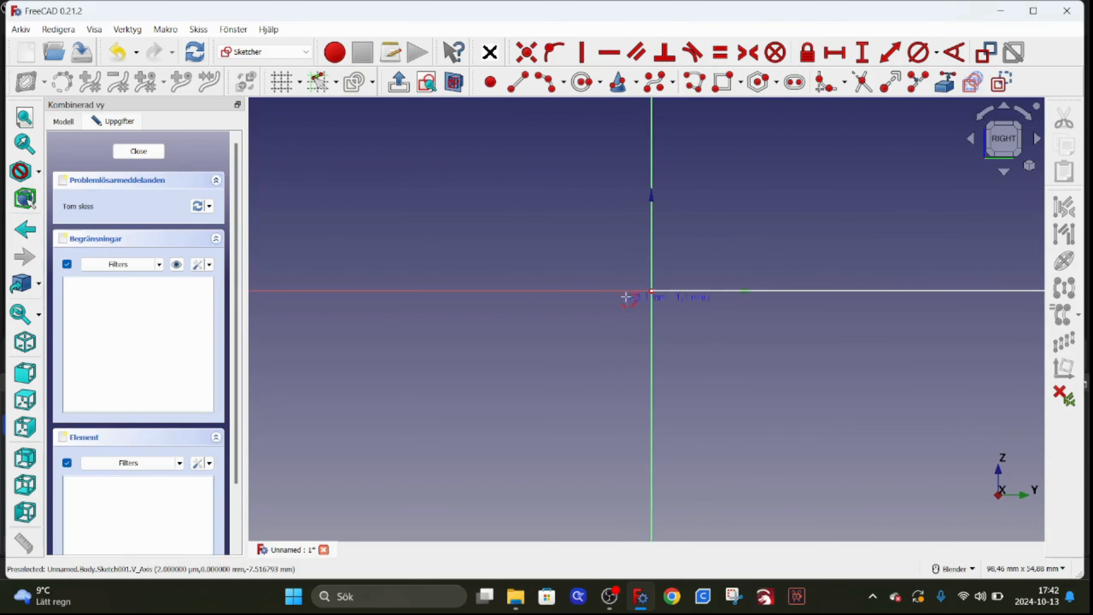
click(630, 293)
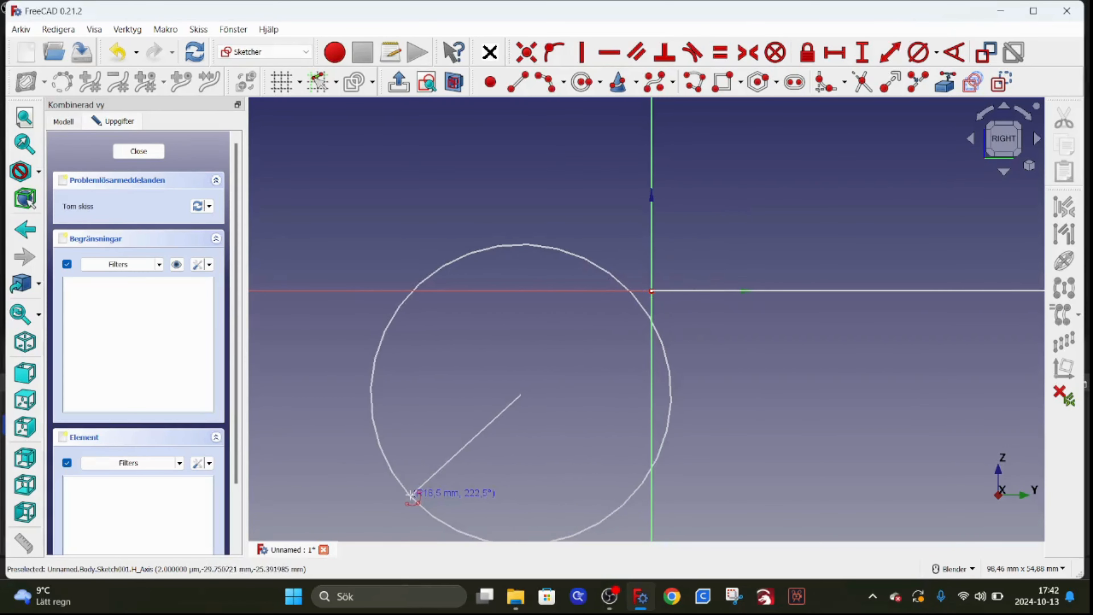
click(411, 508)
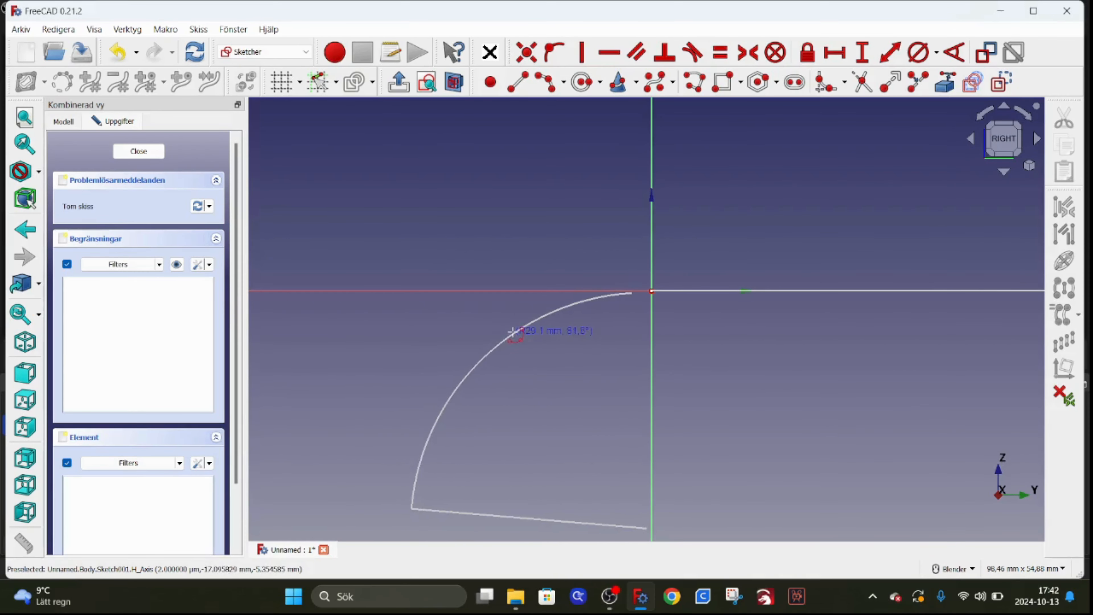
click(512, 335)
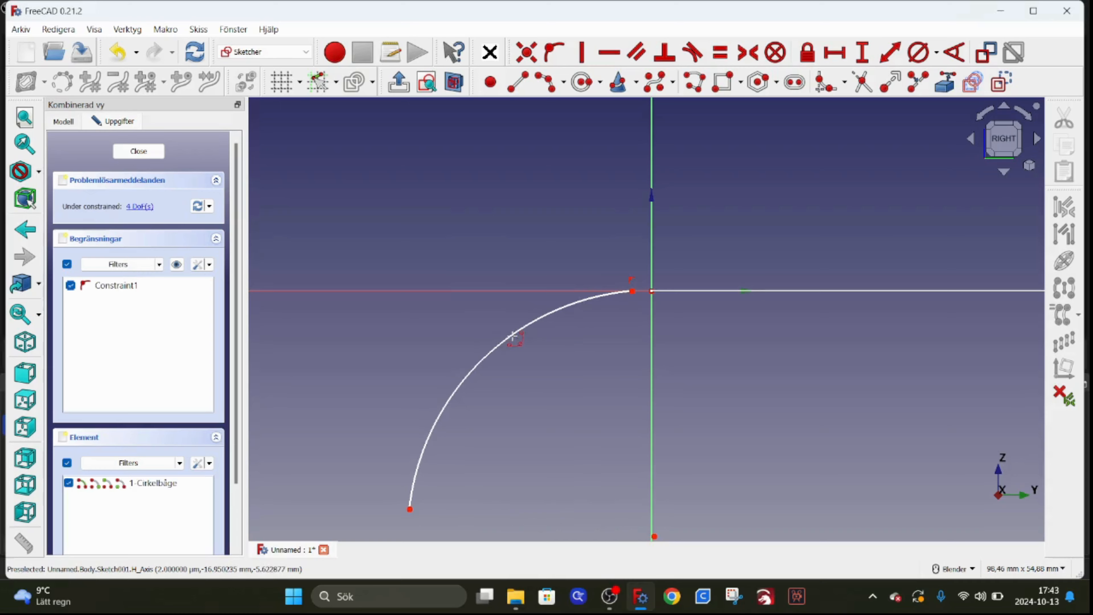
Constrain the arc's upper endpoint coincident with the origin and close the sketch
scroll(646, 302, up, 3)
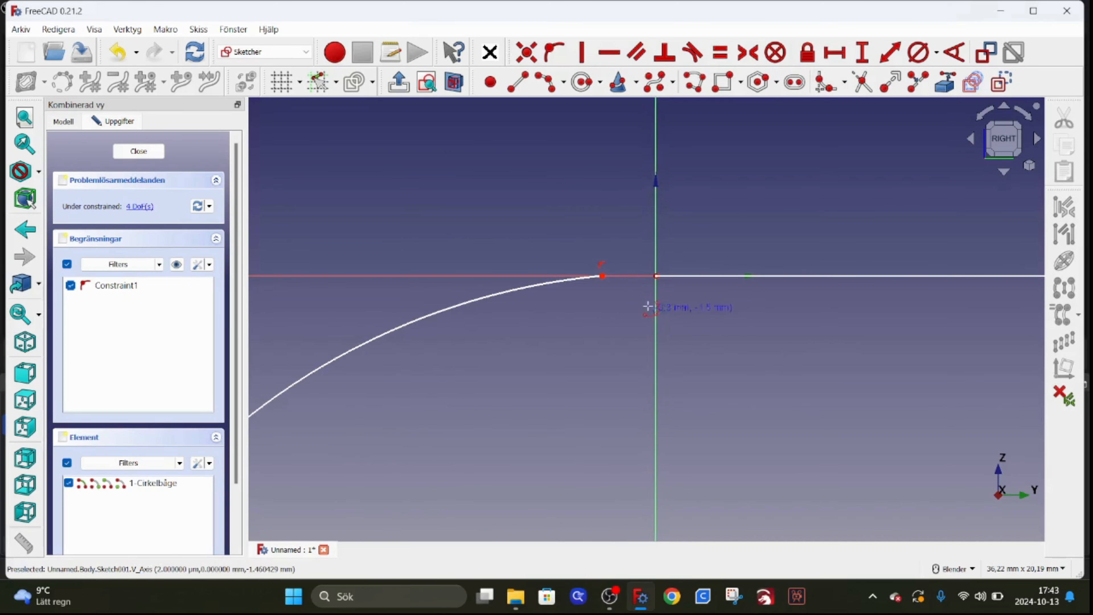
middle_drag(624, 333, 632, 339)
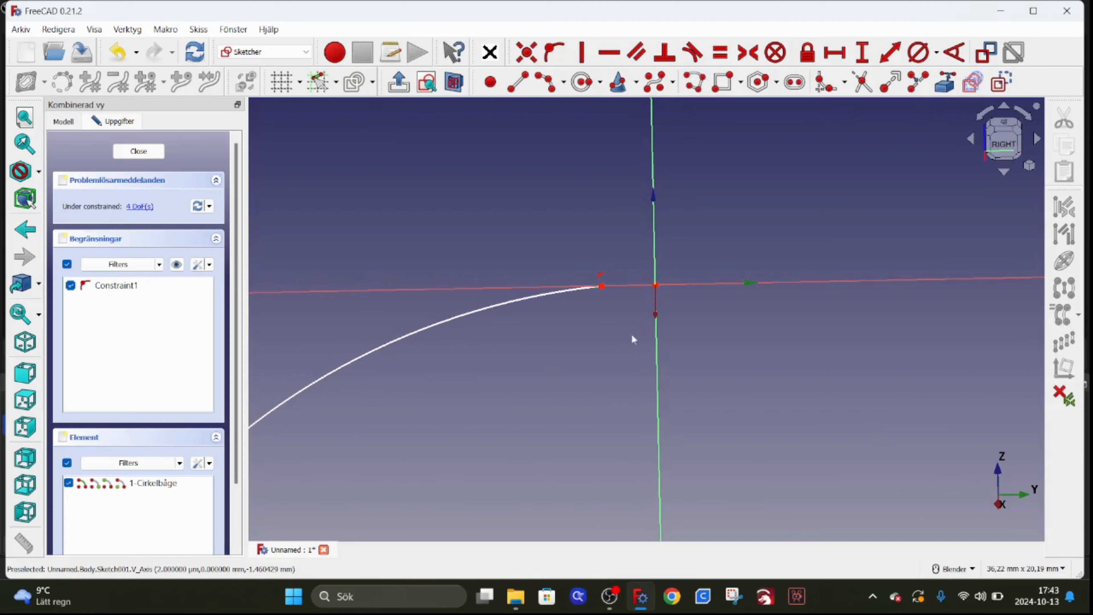
click(602, 288)
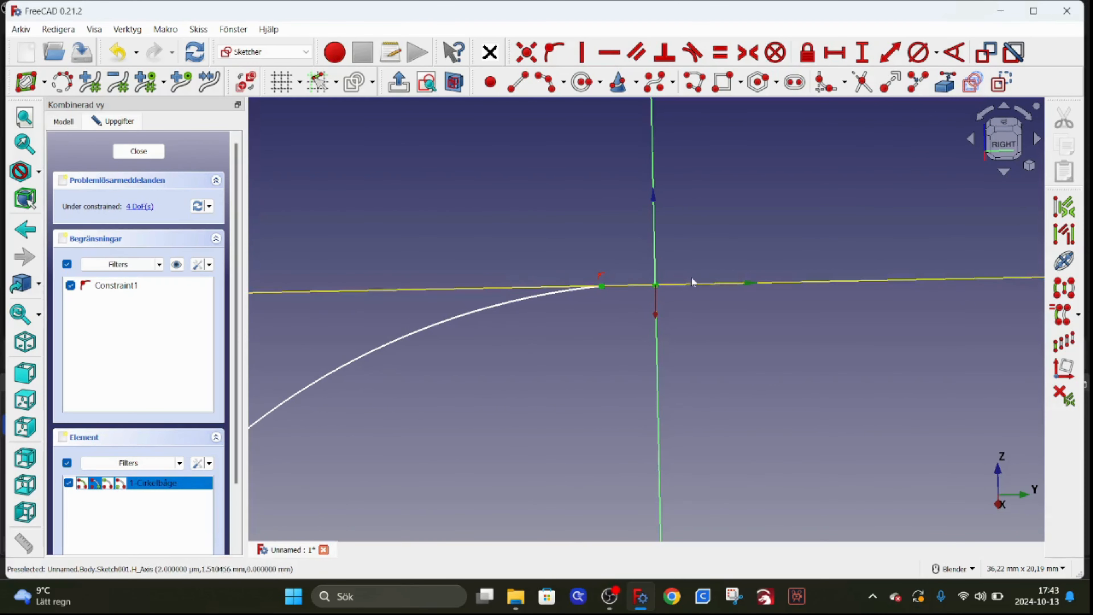
click(527, 53)
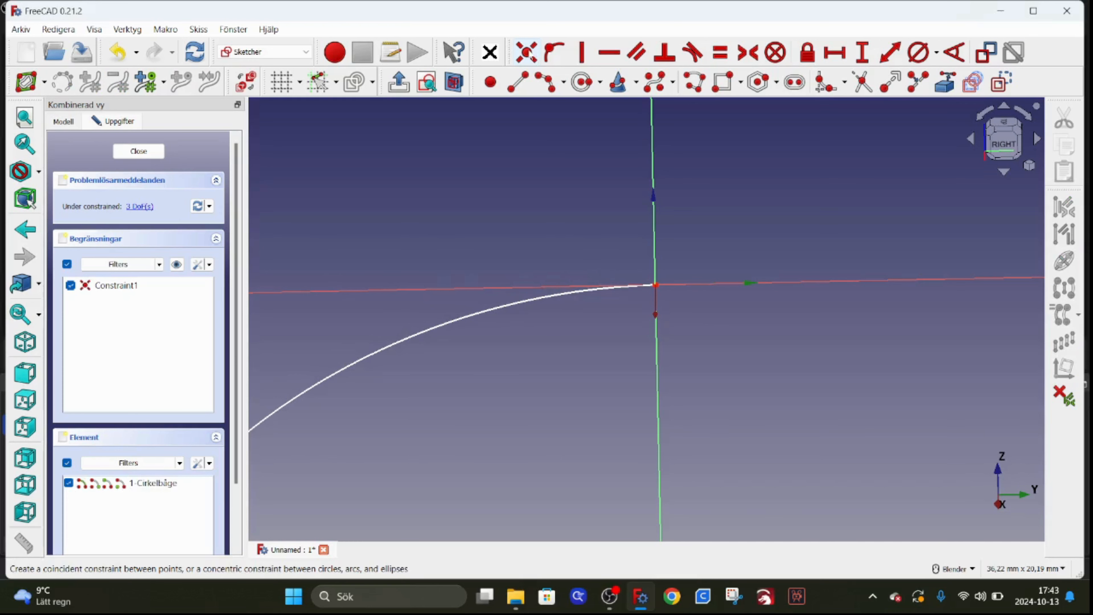
click(138, 150)
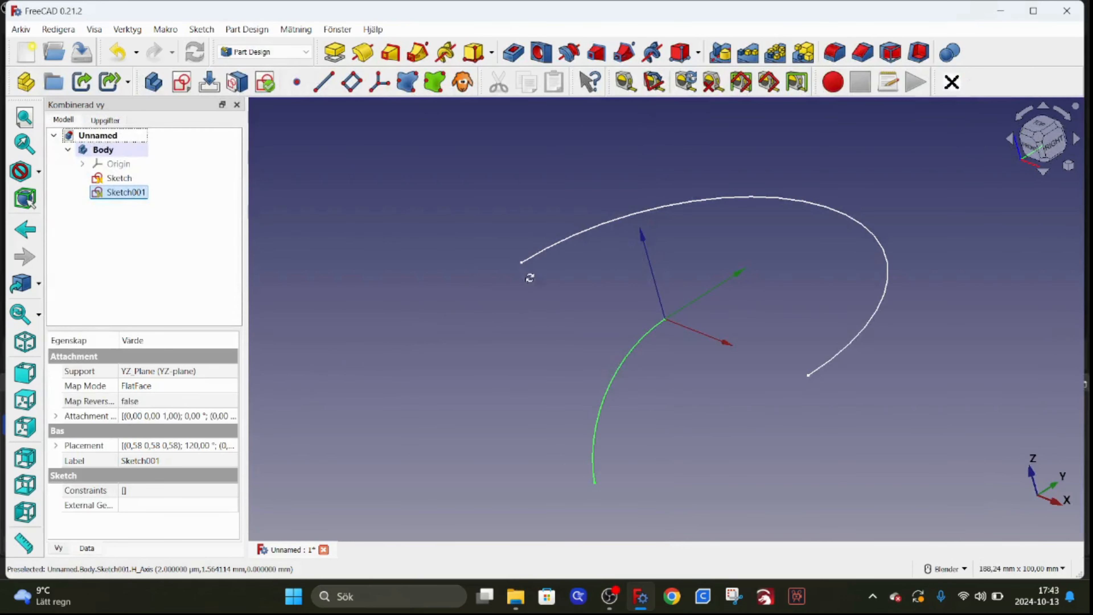
Re-attach the three-point arc sketch (Sketch001) from the YZ plane to the semicircle's endpoint on the negative X side
mouse_move(529, 278)
middle_down()
mouse_move(596, 354)
mouse_move(515, 305)
mouse_move(491, 242)
mouse_move(523, 297)
middle_up()
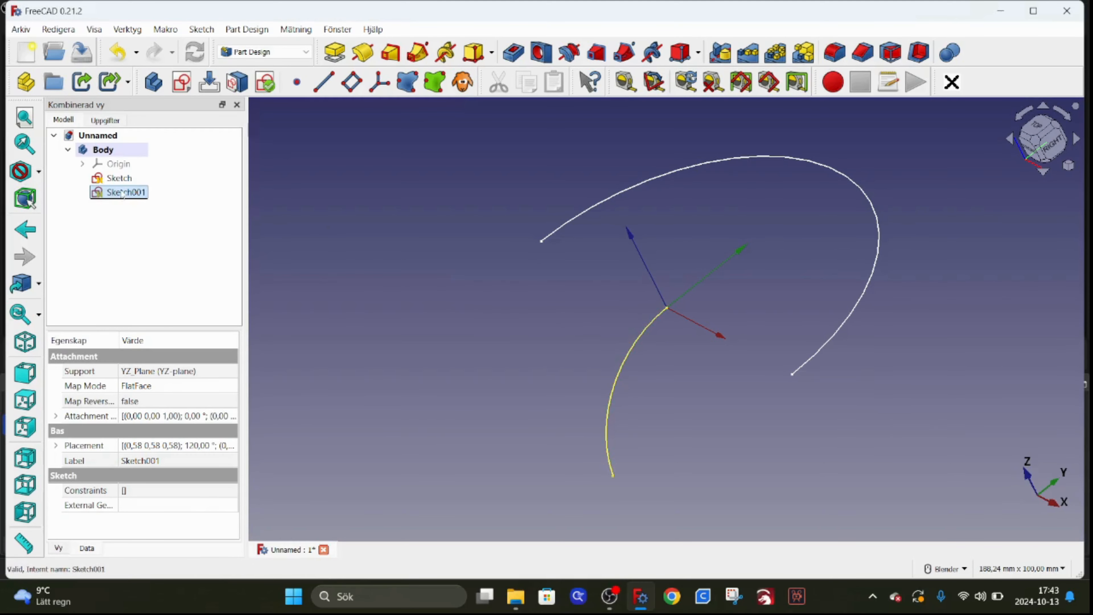
click(330, 190)
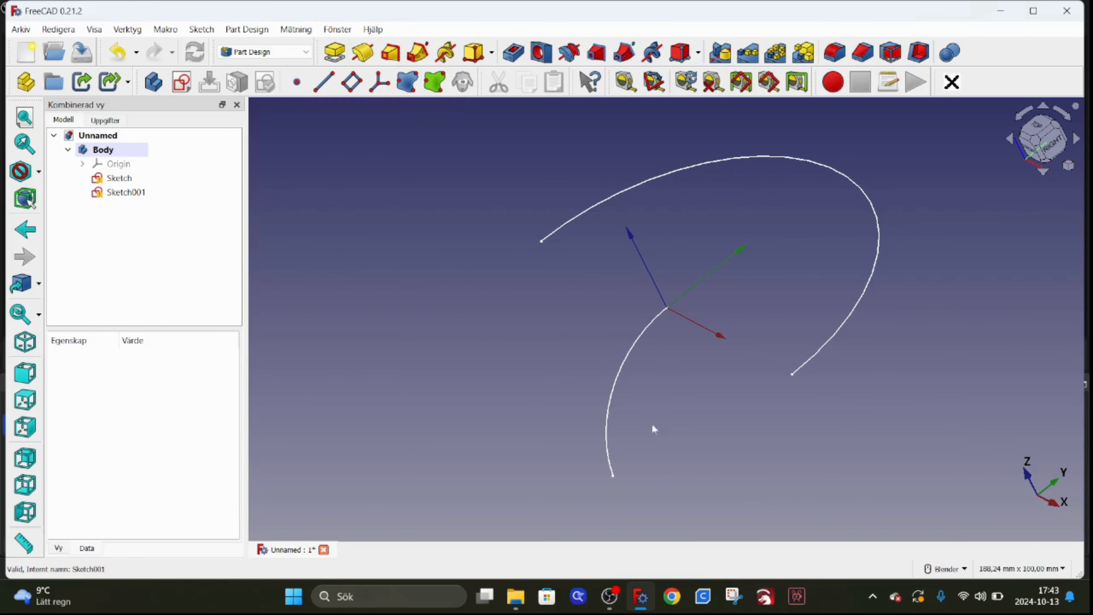
click(619, 385)
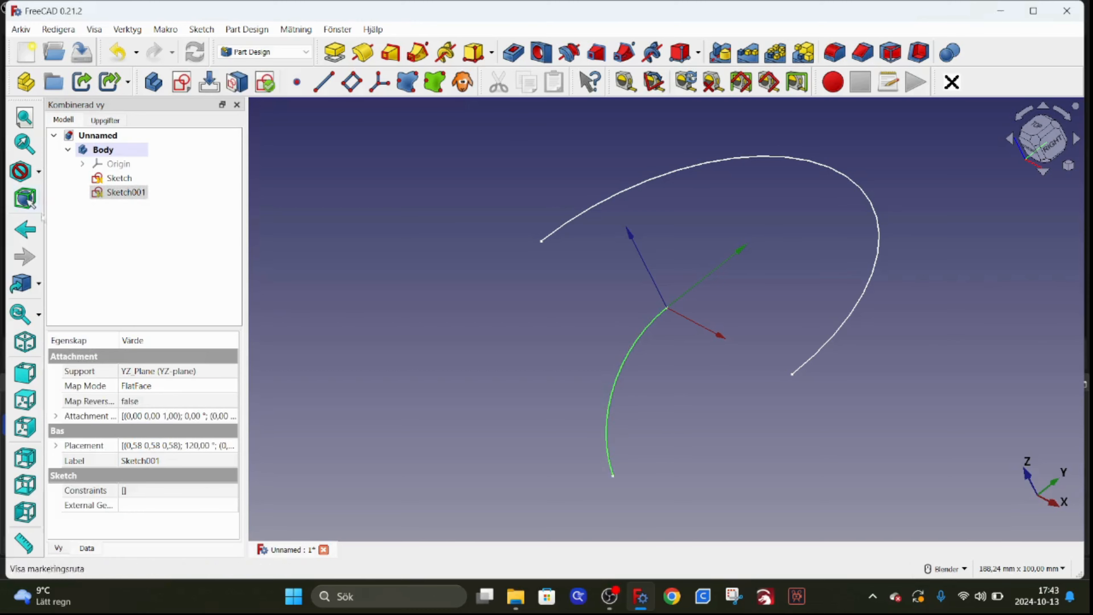
right_click(112, 192)
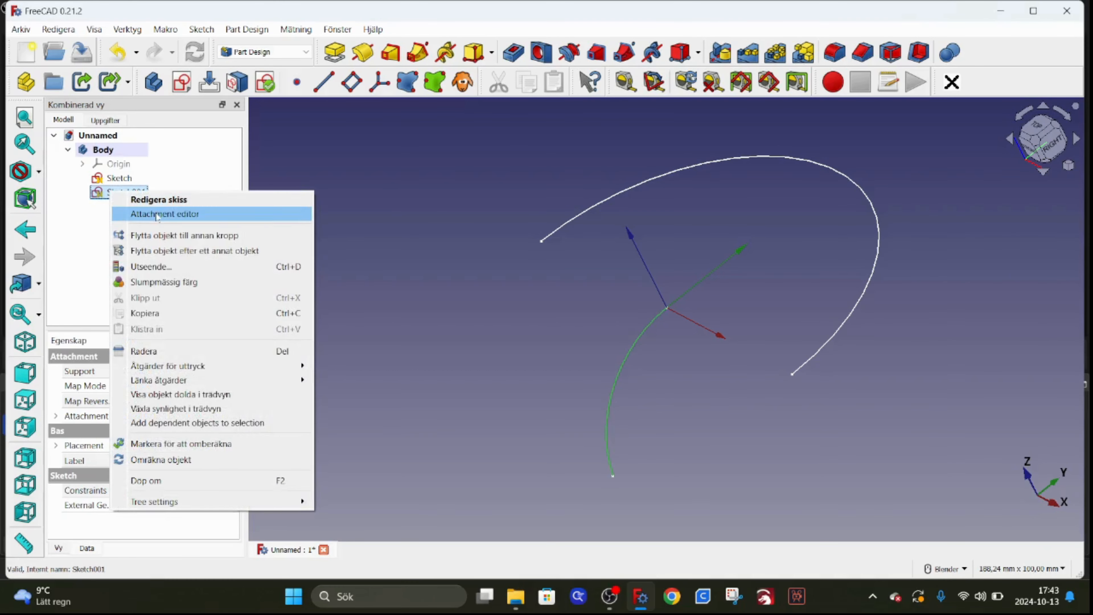
click(164, 214)
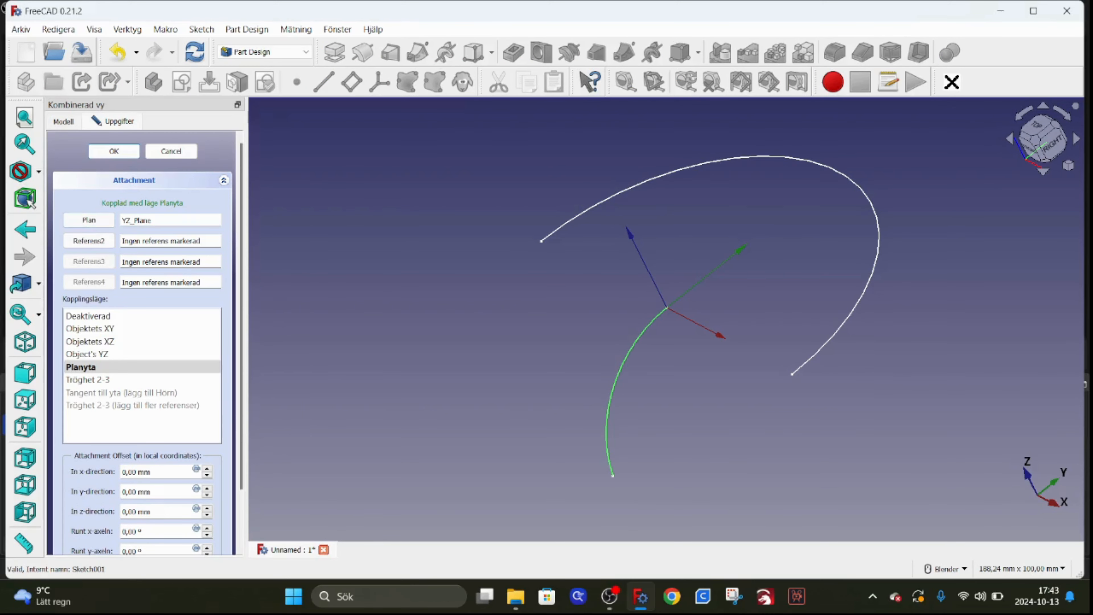
click(89, 220)
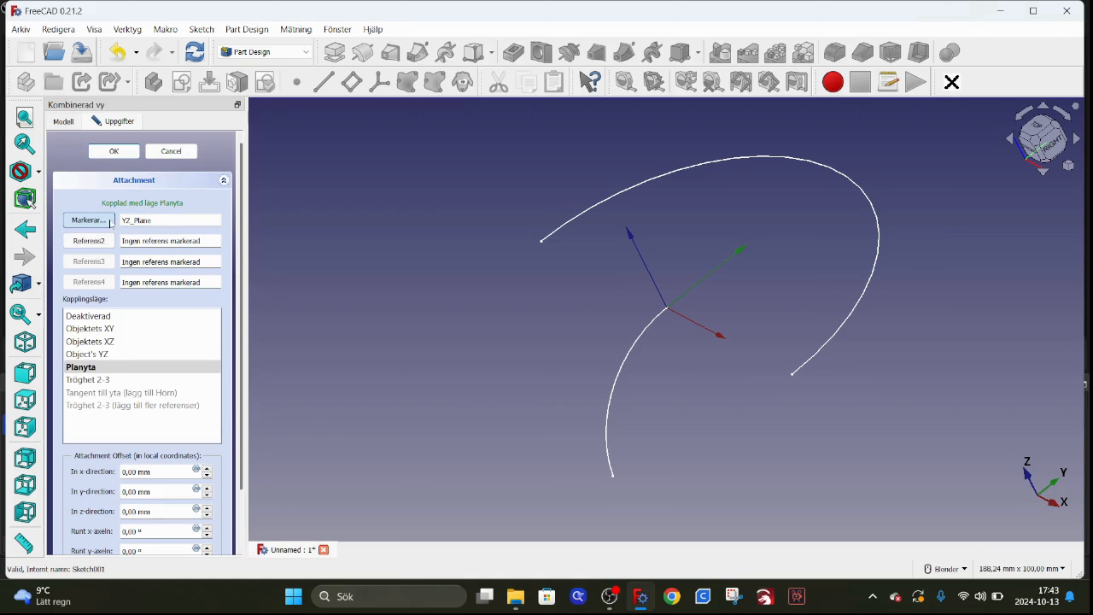
click(541, 243)
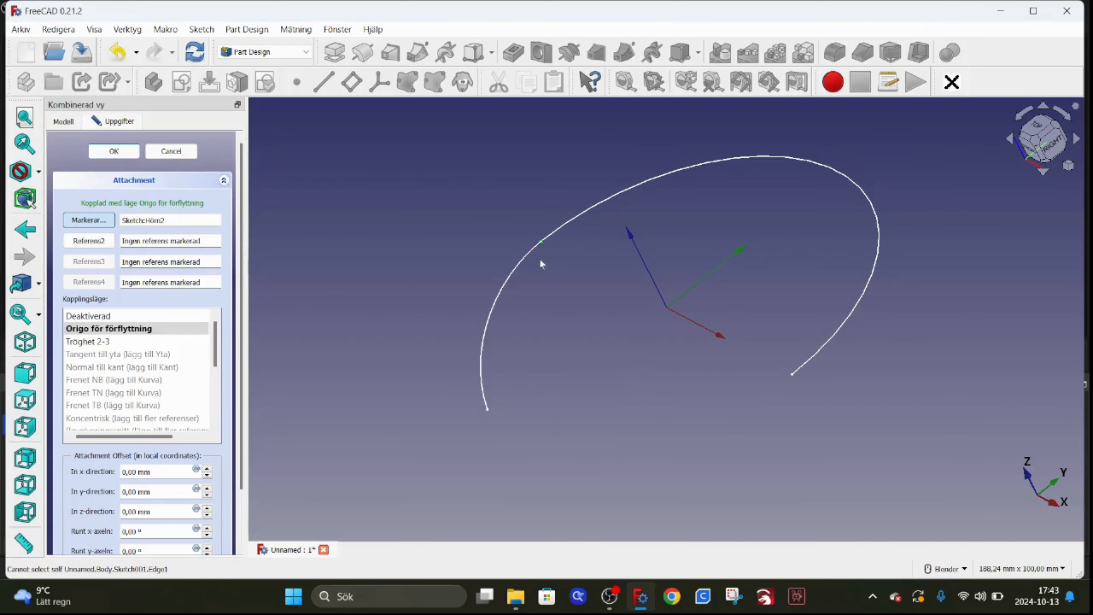
click(161, 156)
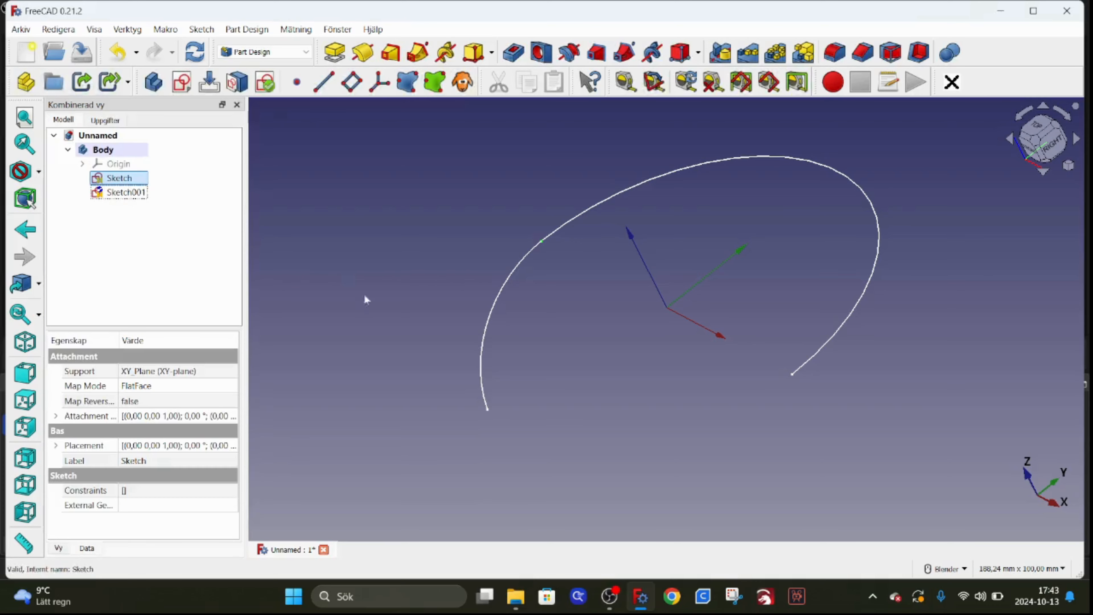
Open the re-attached arc sketch (Sketch001) for editing and link the semicircle into it as external geometry
middle_drag(578, 410, 524, 365)
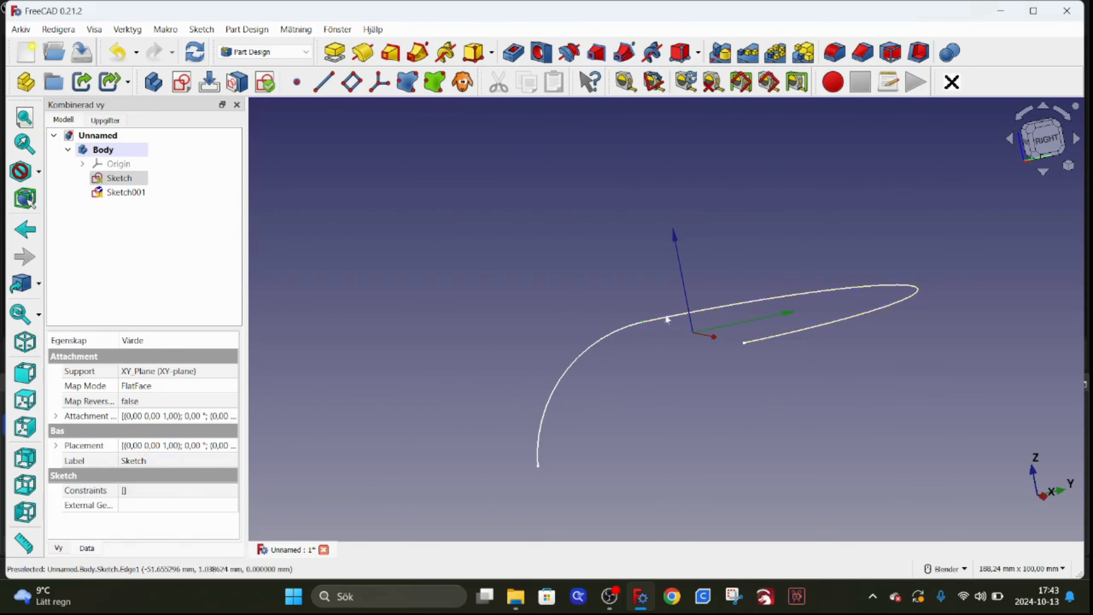
scroll(615, 273, down, 4)
scroll(668, 370, up, 3)
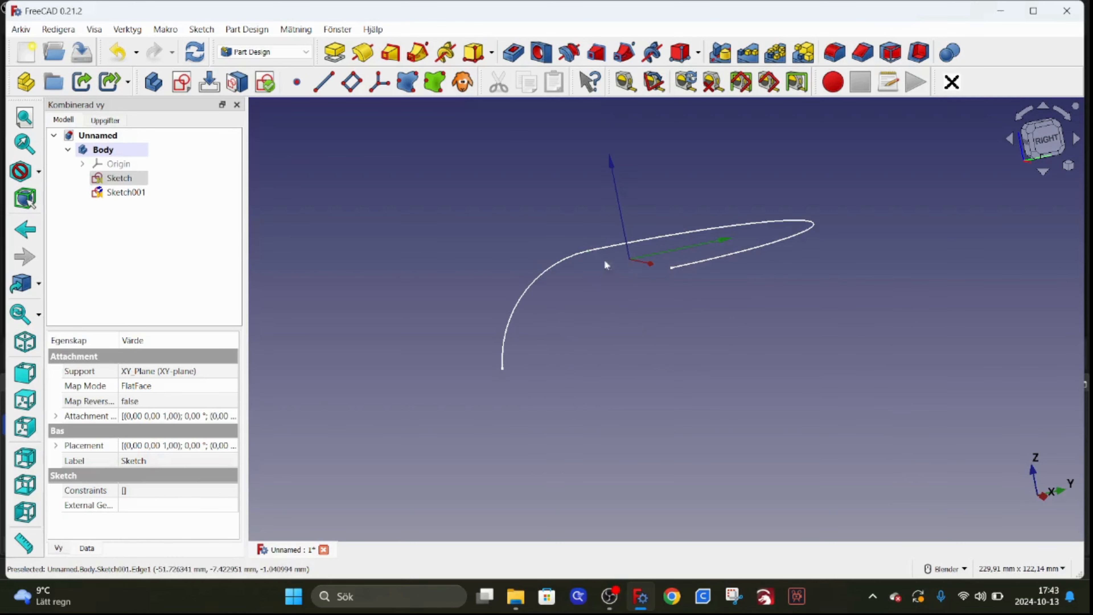
click(586, 312)
click(543, 275)
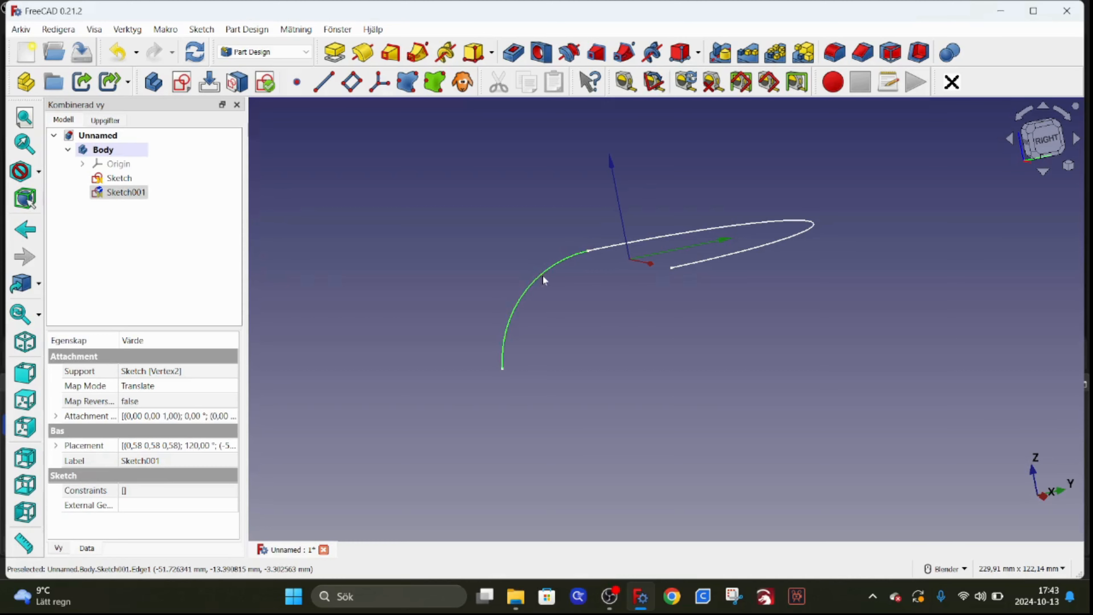
click(119, 196)
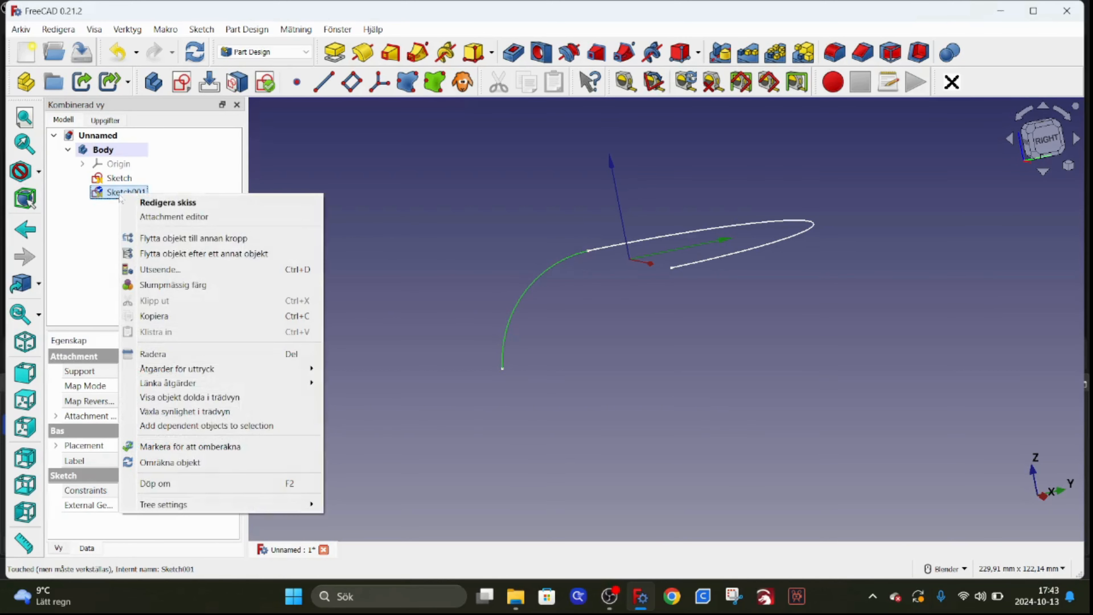
right_click(120, 200)
click(163, 206)
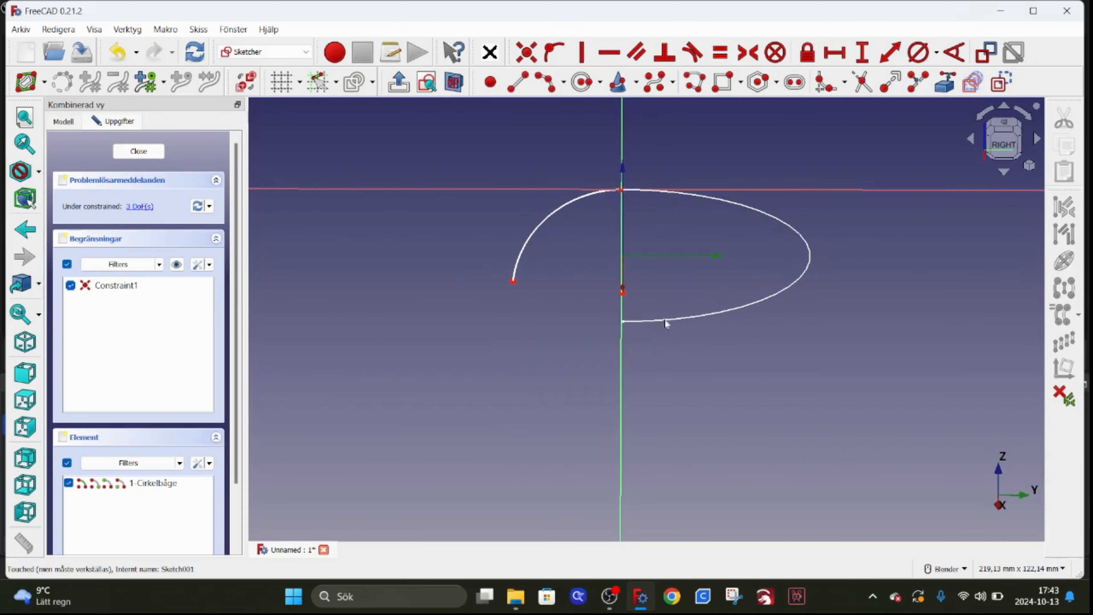
click(946, 83)
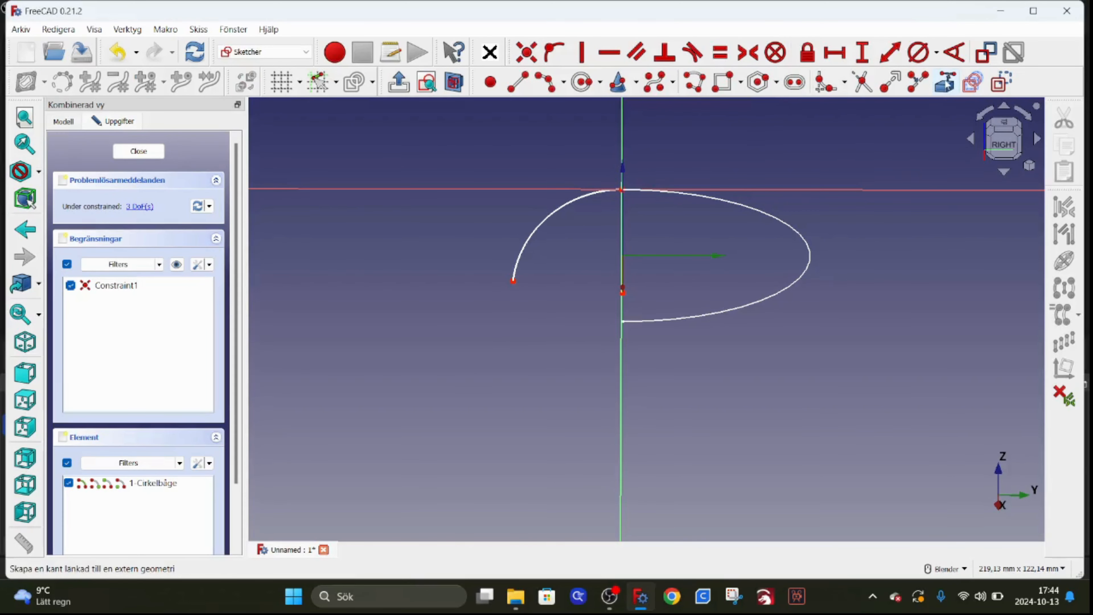
click(705, 196)
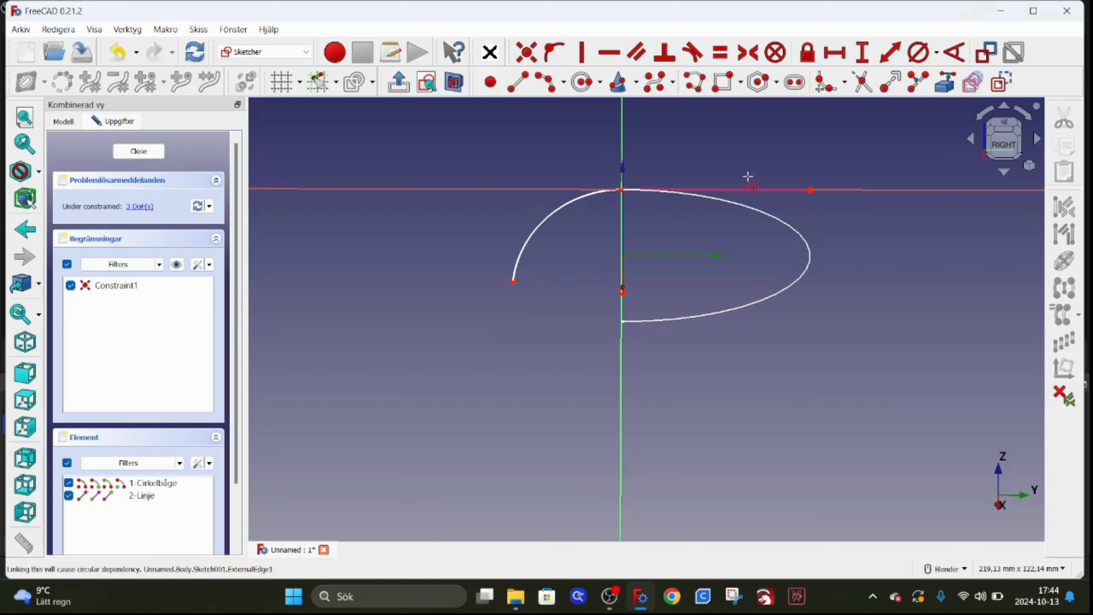
Constrain the arc tangent to the external geometry line projected from the semicircle and close the sketch
click(589, 198)
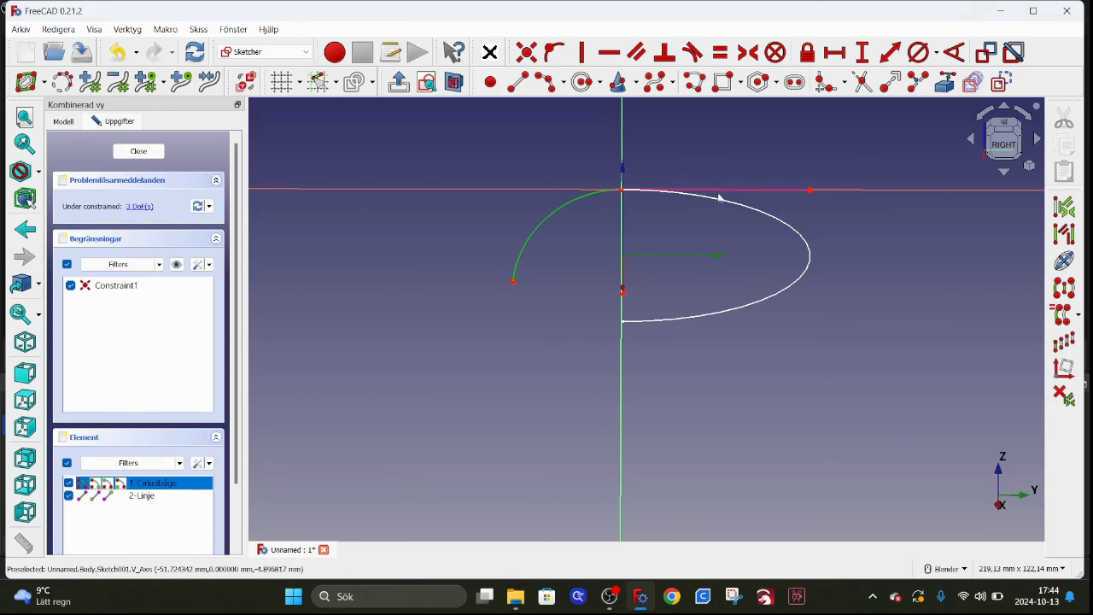
click(727, 190)
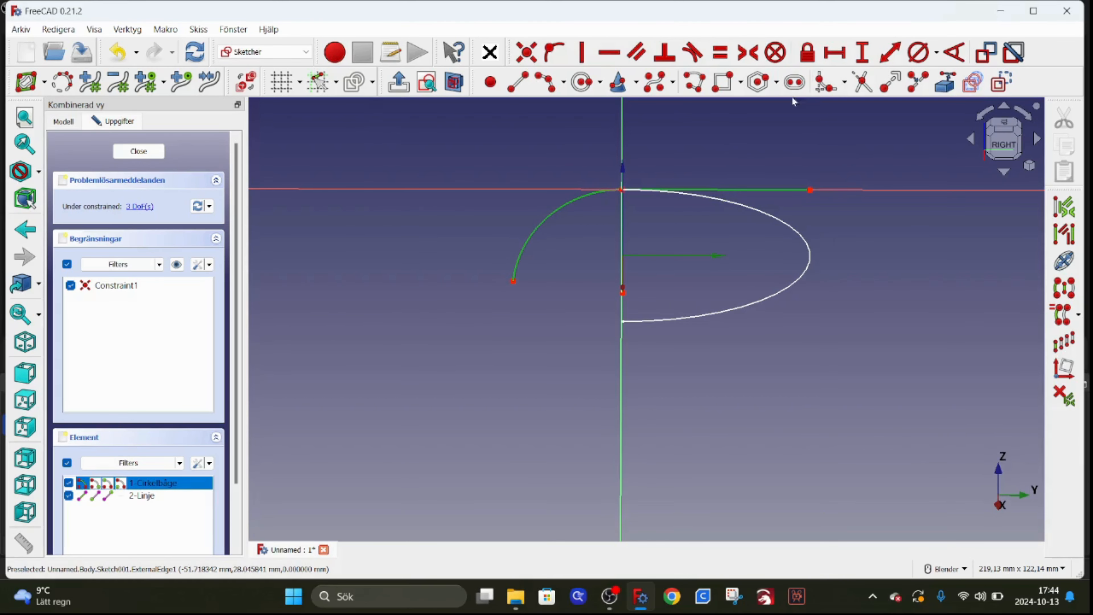
click(693, 53)
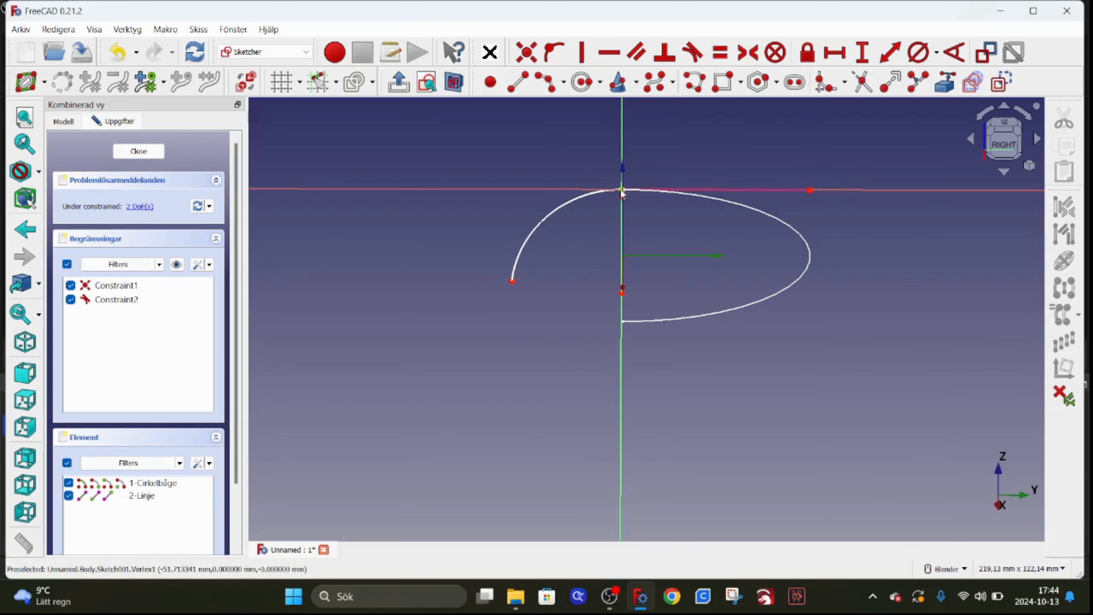
click(140, 151)
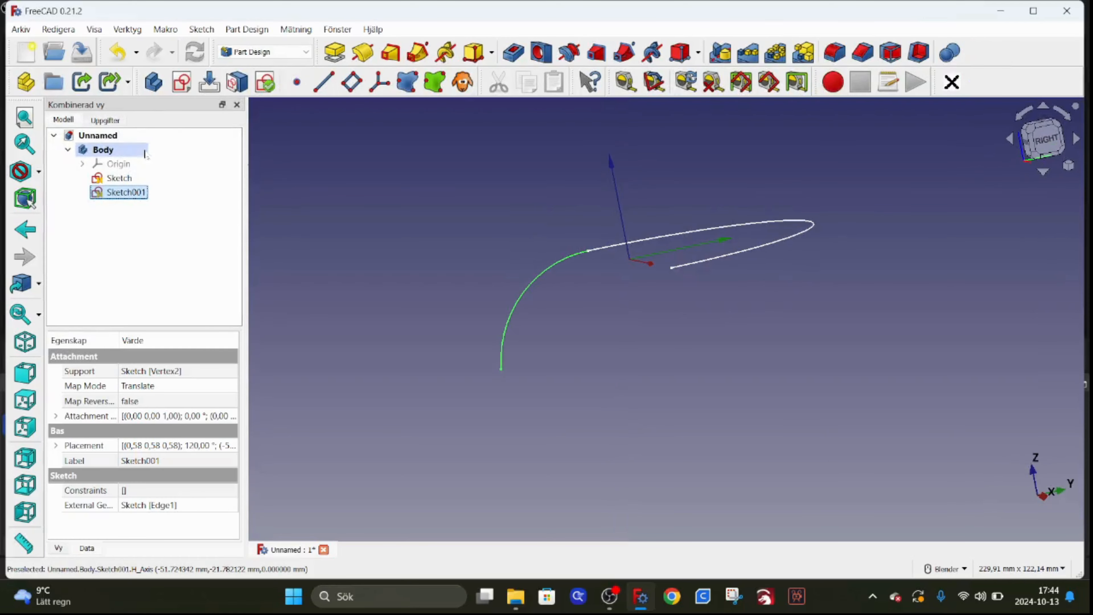
Start a third sketch on the XY plane
click(182, 83)
middle_drag(573, 310, 611, 367)
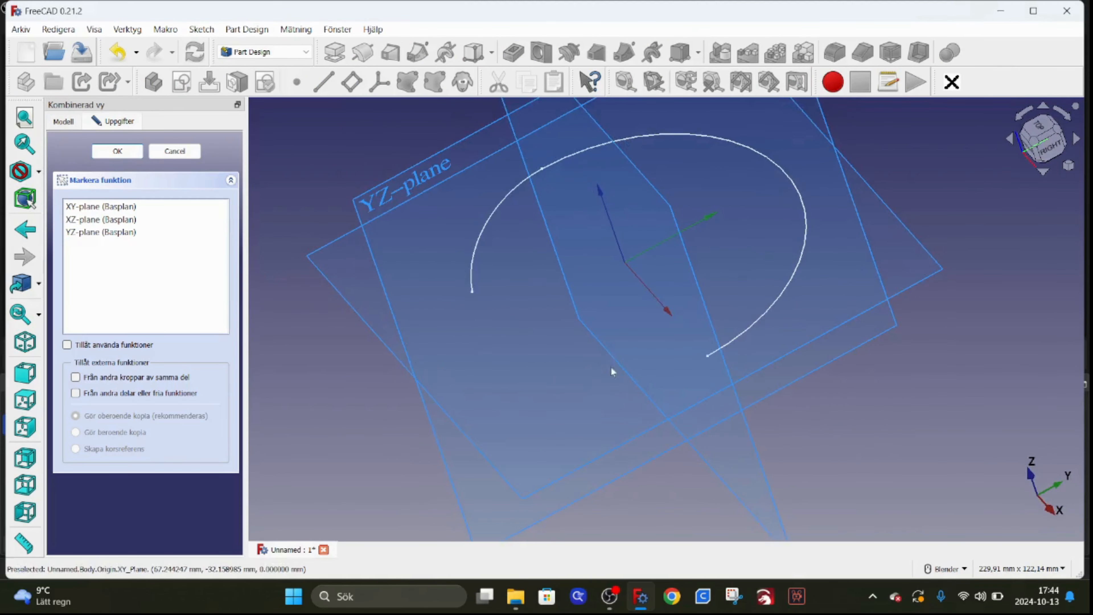
scroll(620, 400, down, 4)
scroll(683, 259, up, 4)
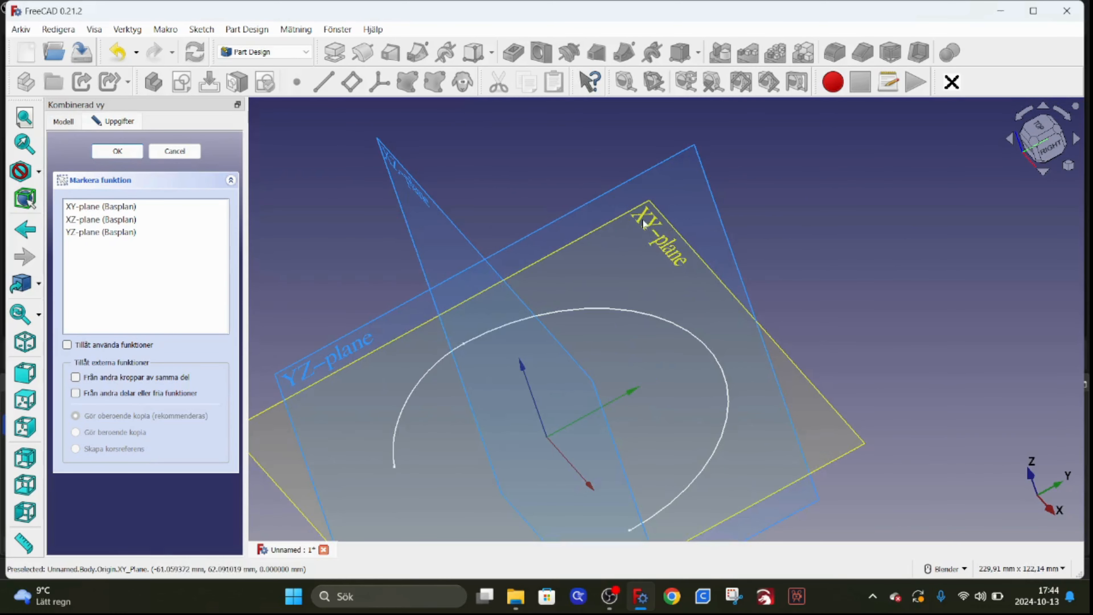
click(683, 244)
scroll(548, 187, down, 1)
scroll(610, 337, up, 3)
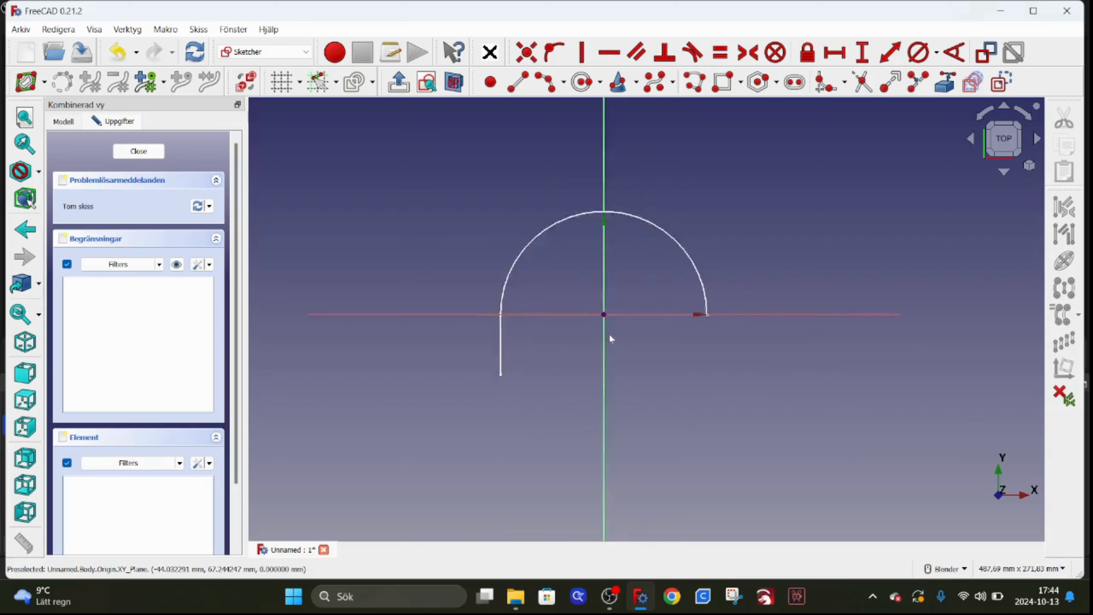
click(758, 84)
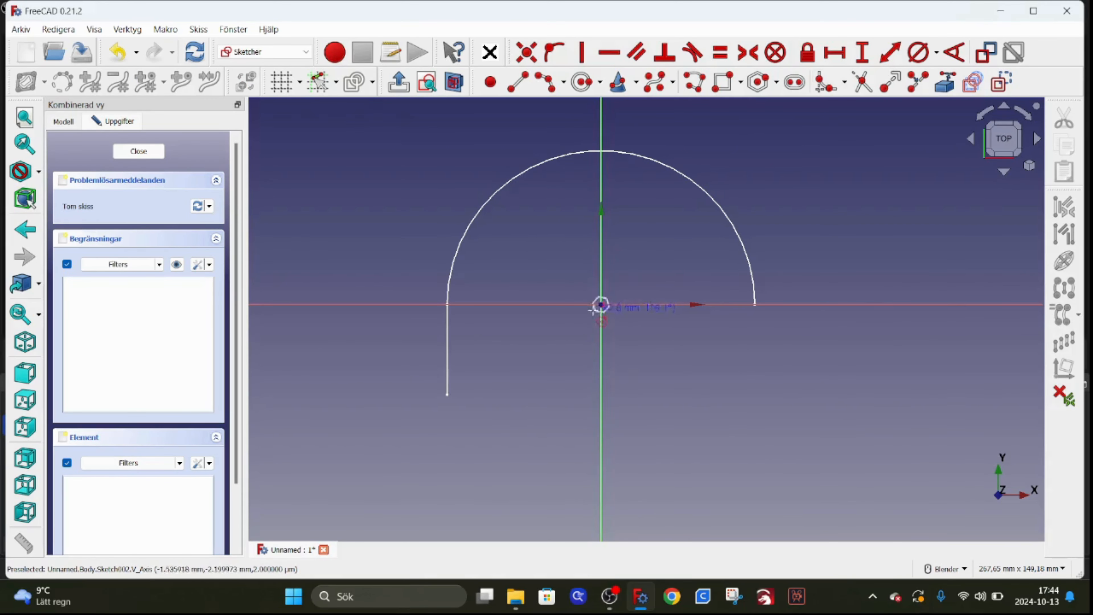
click(601, 305)
key(Escape)
Sketch a hexagon just below the horizontal axis, slightly to the positive X side of the origin
click(759, 83)
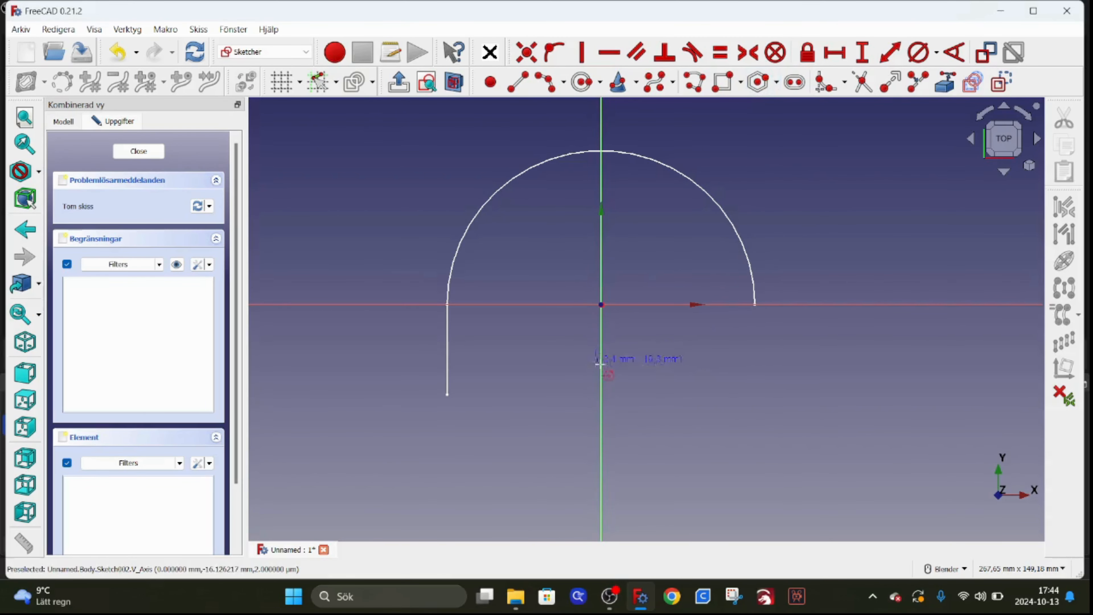
click(638, 340)
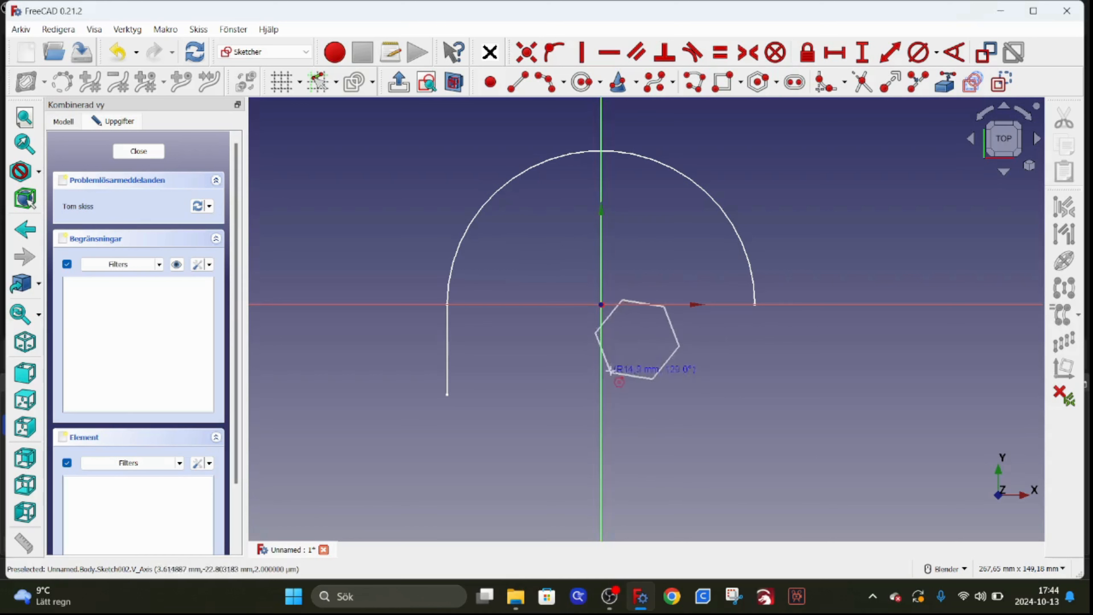
click(618, 364)
scroll(639, 328, up, 5)
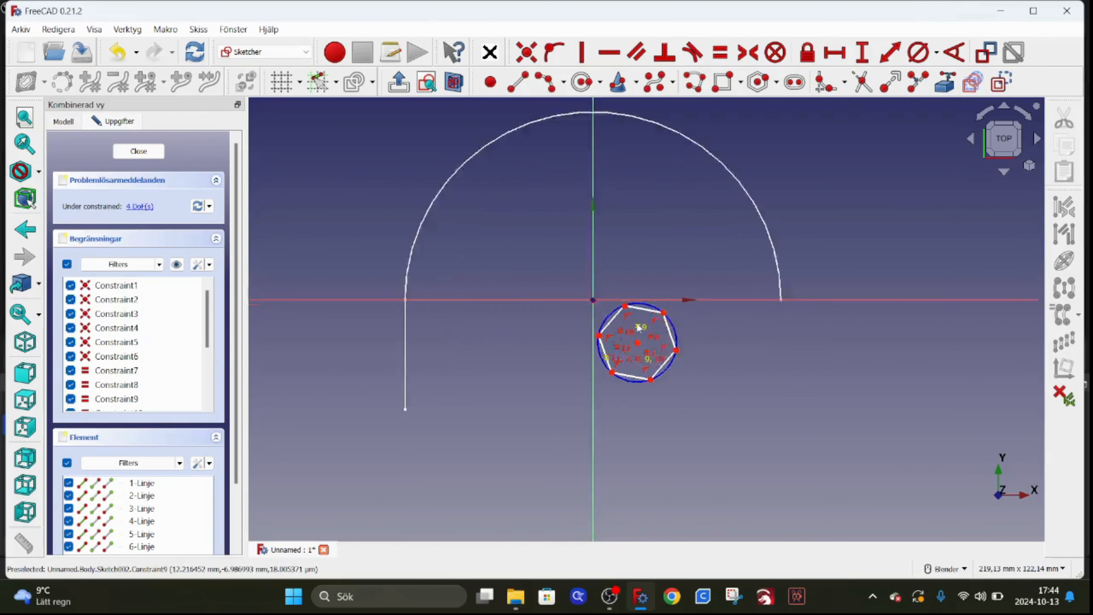
Constrain the hexagon's centre coincident with the origin and close the sketch
click(638, 365)
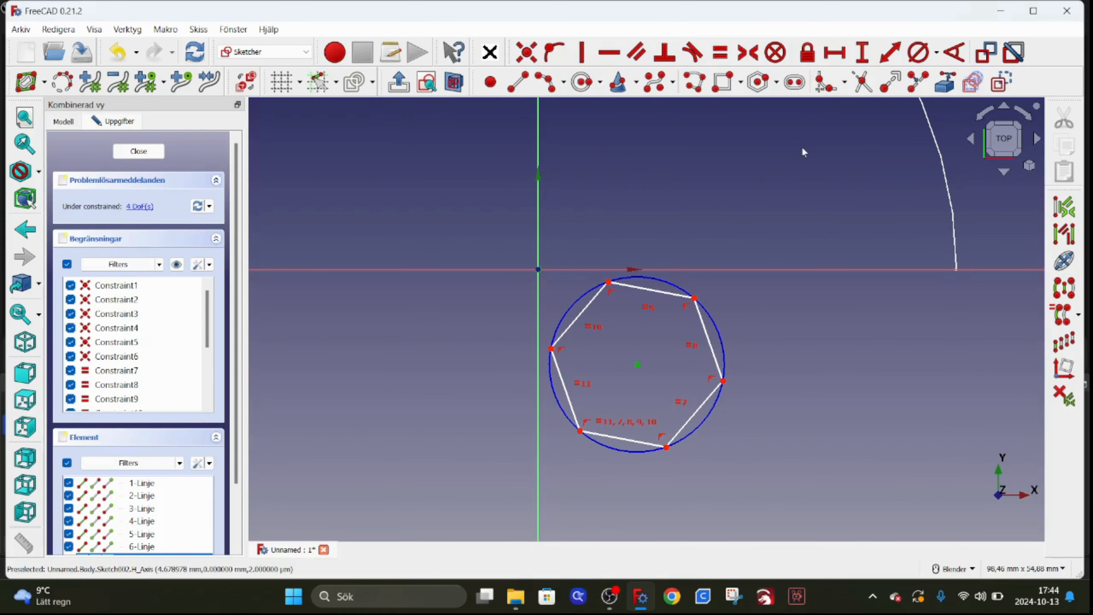
click(525, 52)
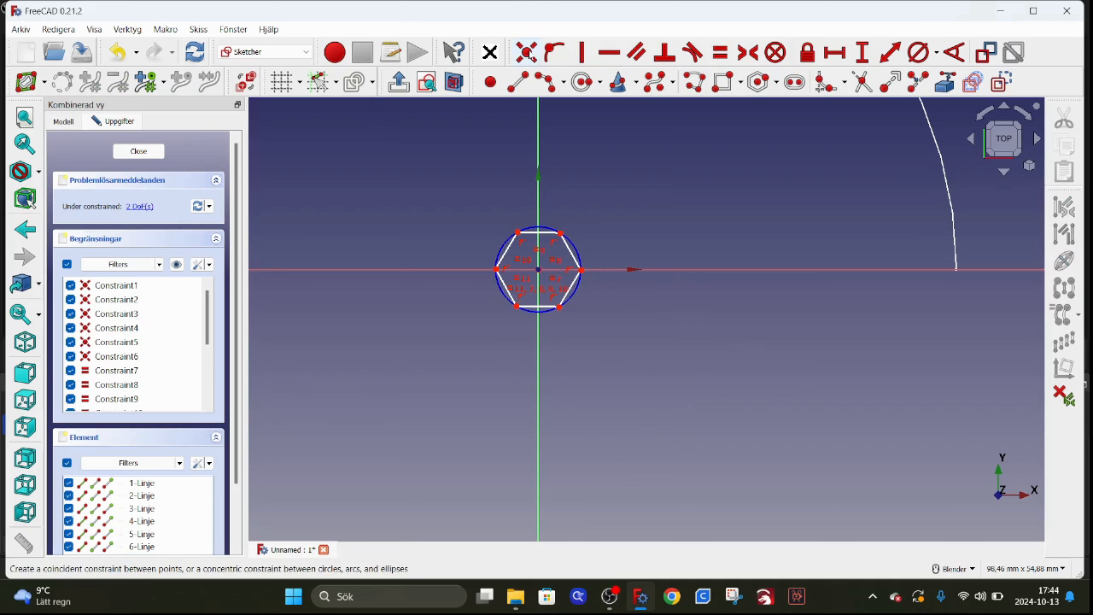
click(138, 150)
Attach the hexagon sketch to the semicircle edge using the Normal to edge mode (Normal till kant)
scroll(478, 183, down, 5)
scroll(493, 259, up, 6)
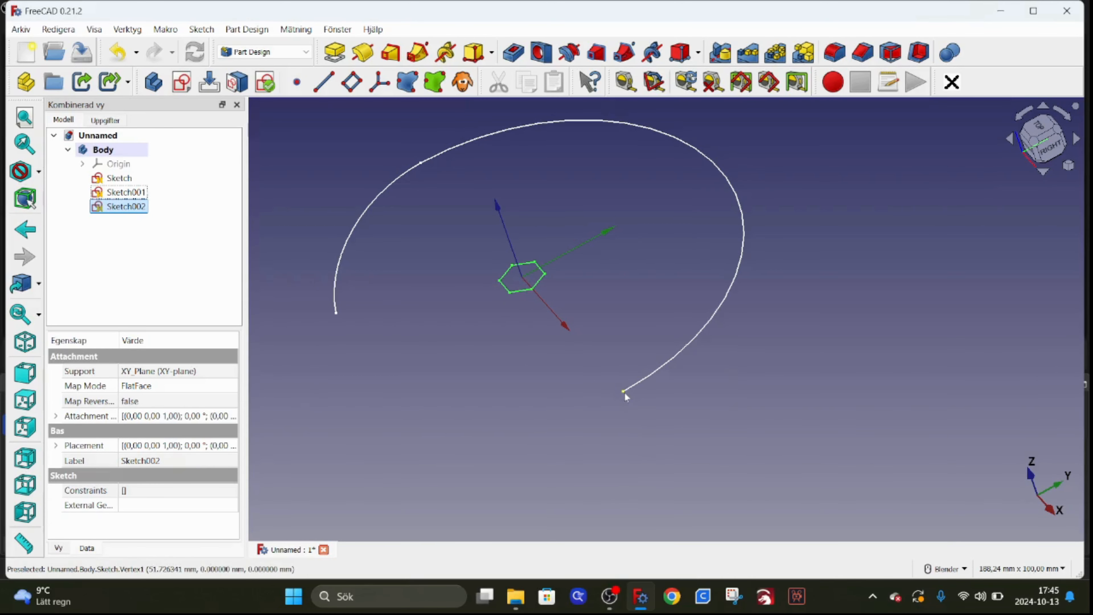
middle_drag(608, 224, 451, 261)
right_click(131, 211)
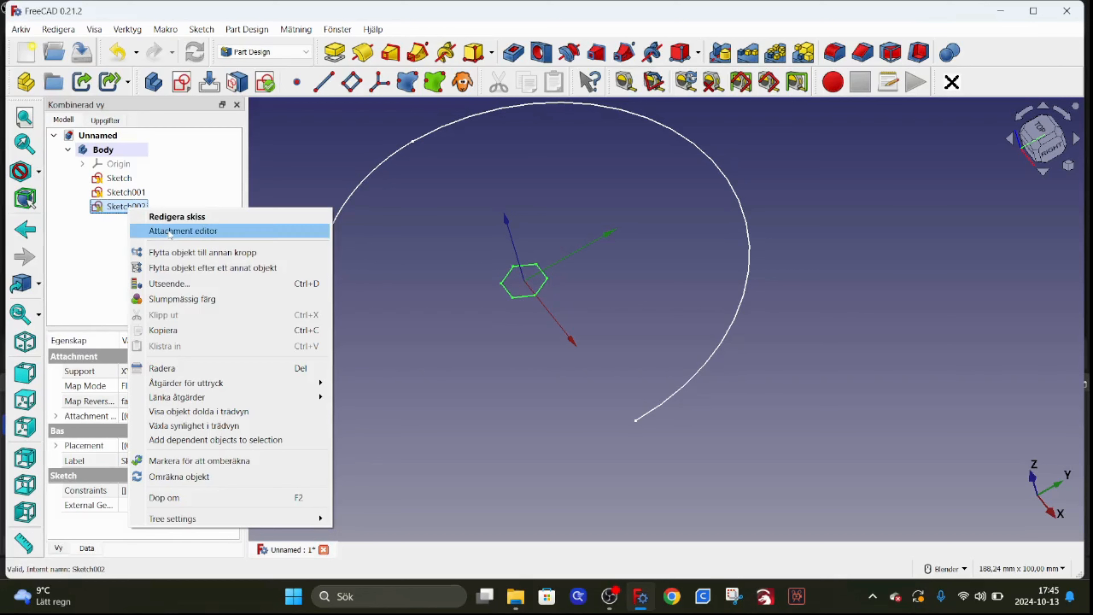
click(170, 233)
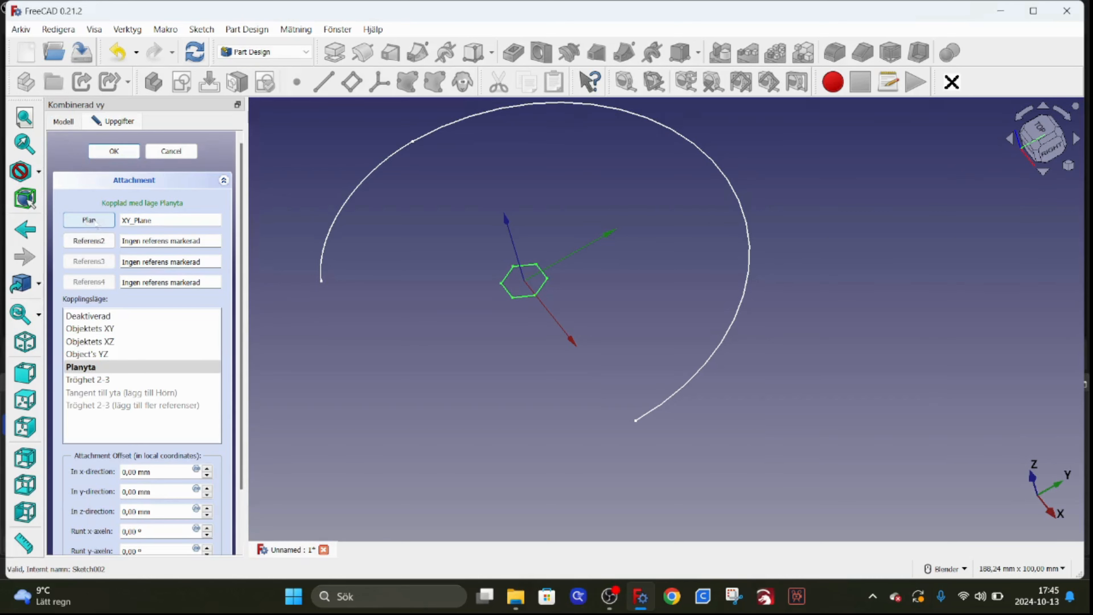
click(94, 220)
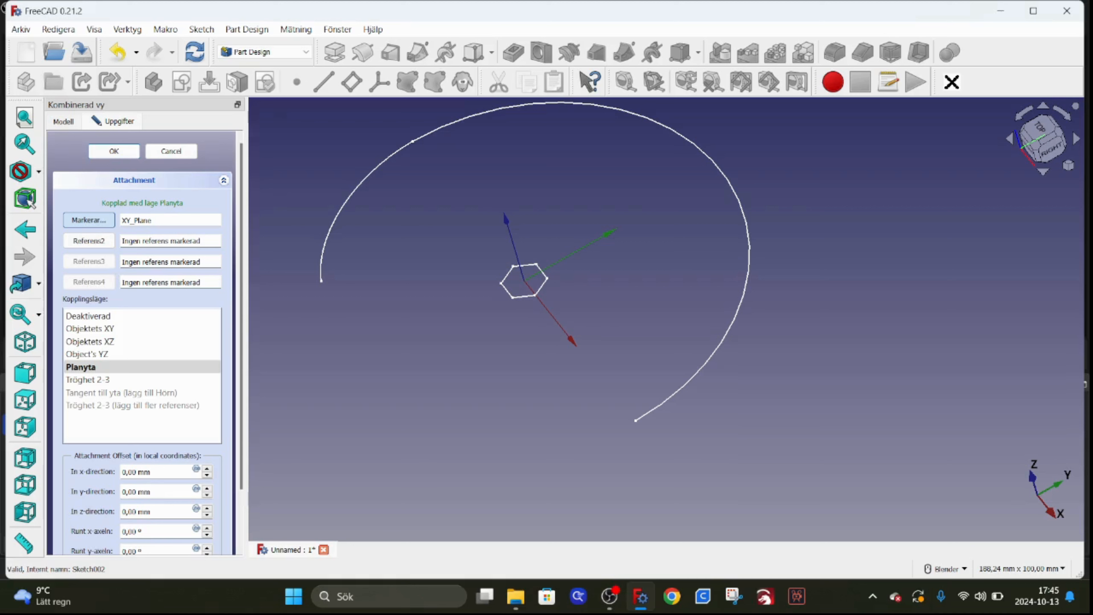
click(636, 421)
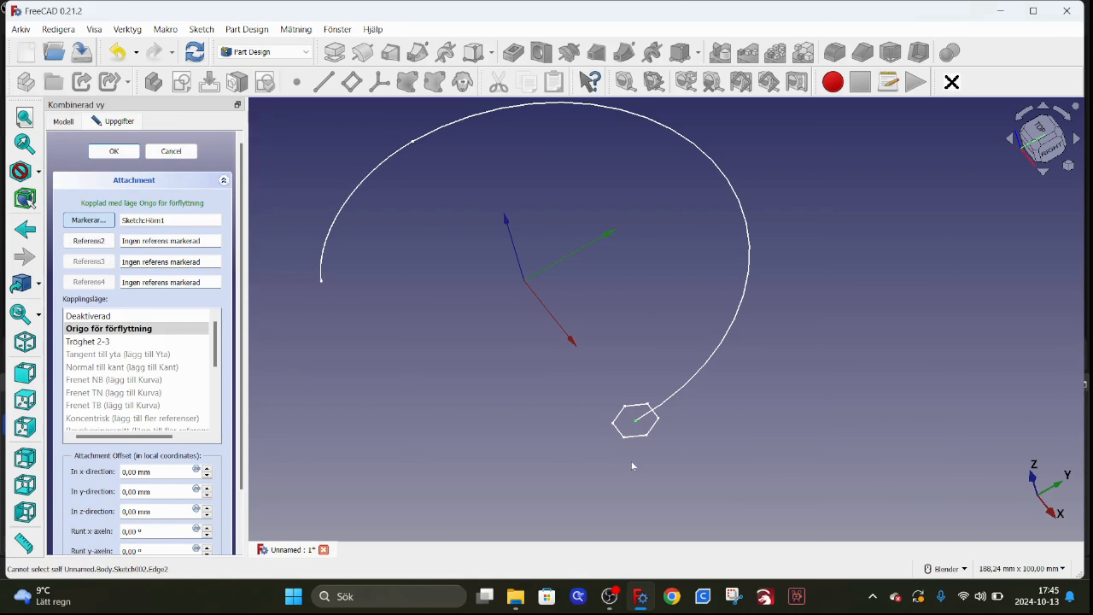
click(695, 374)
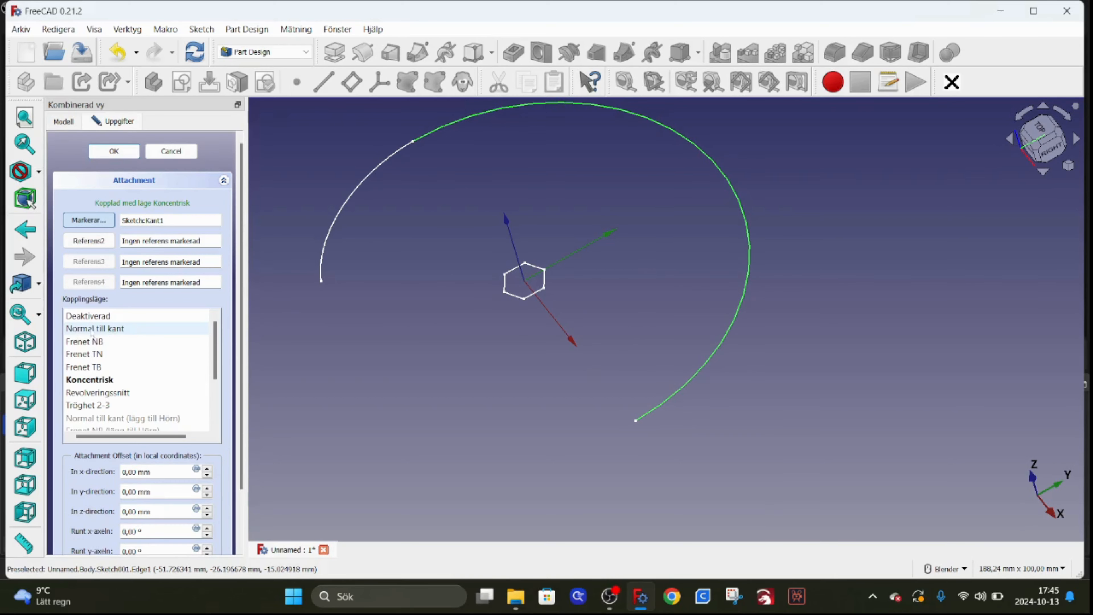
click(90, 329)
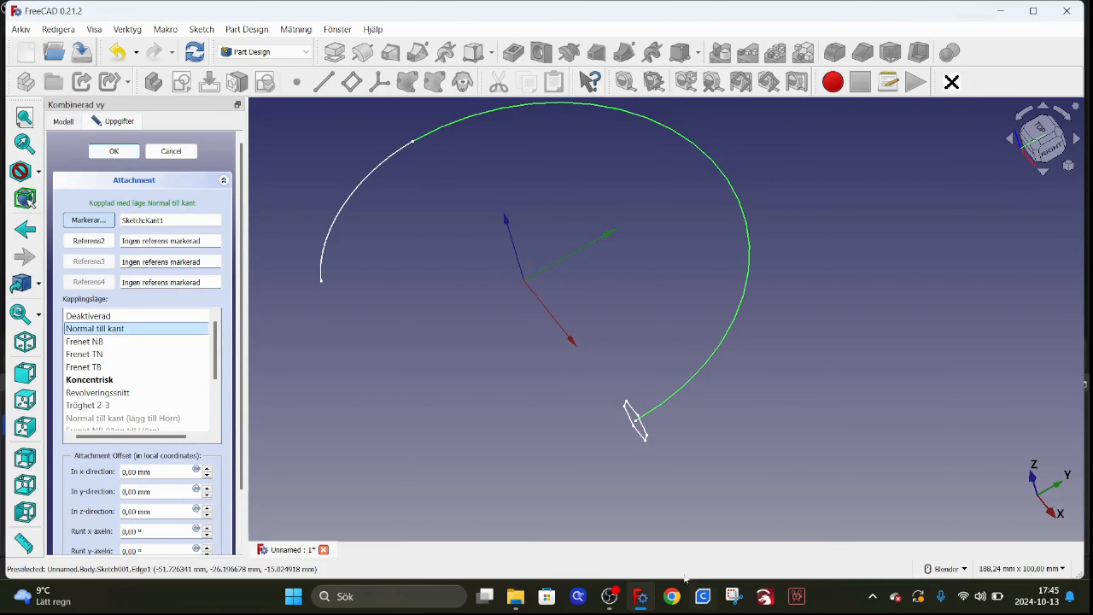
scroll(645, 457, up, 5)
scroll(619, 431, down, 8)
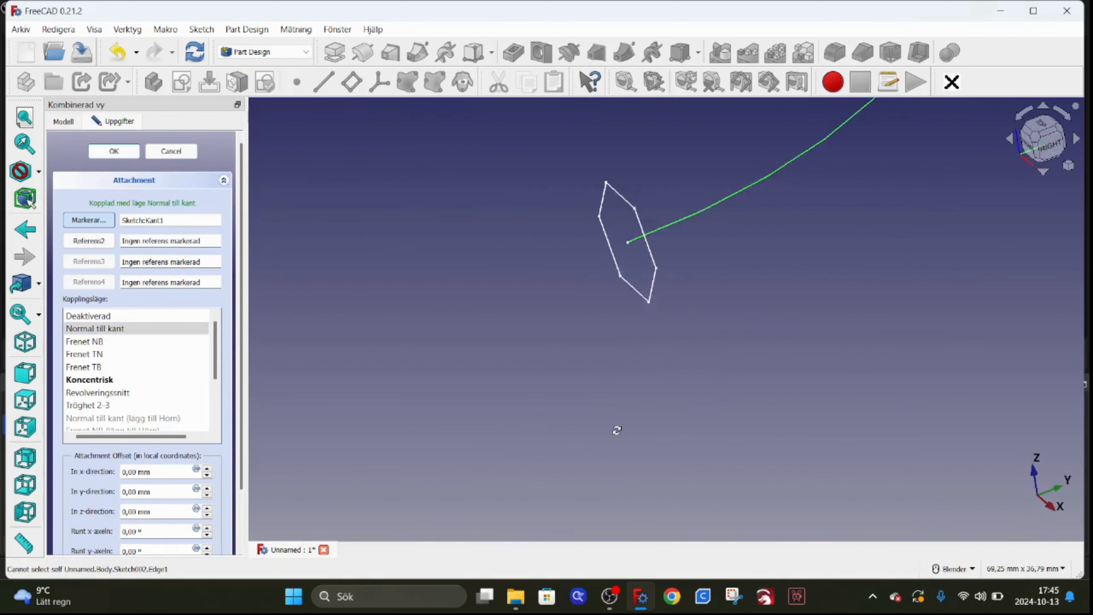
scroll(624, 435, down, 2)
key(Return)
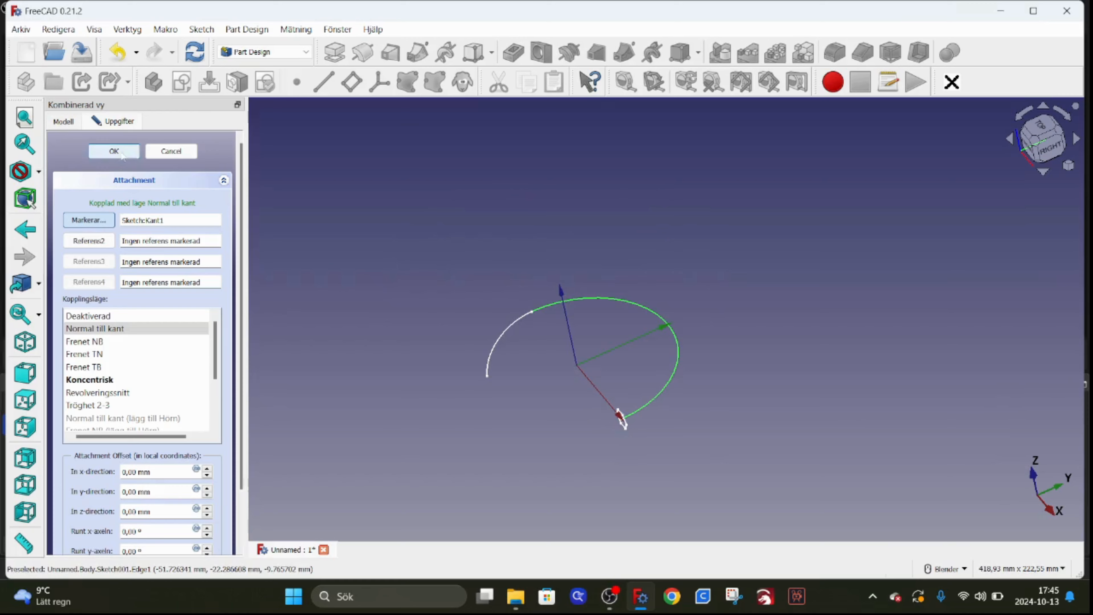
click(778, 368)
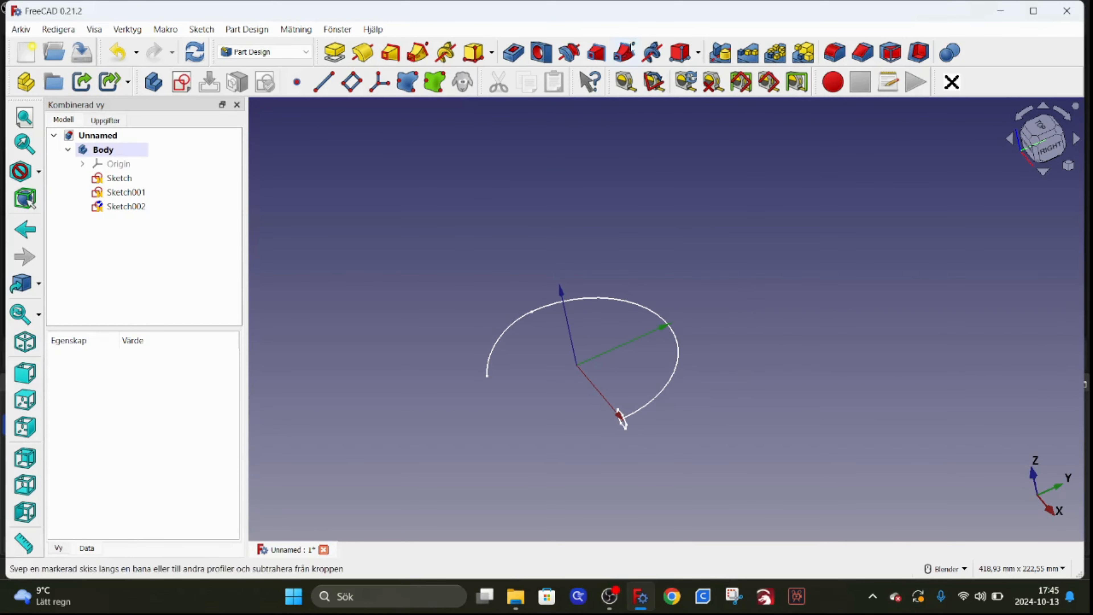
Try to sweep the hexagon with an additive pipe by adding the semicircle and the second arc as path edges
click(119, 210)
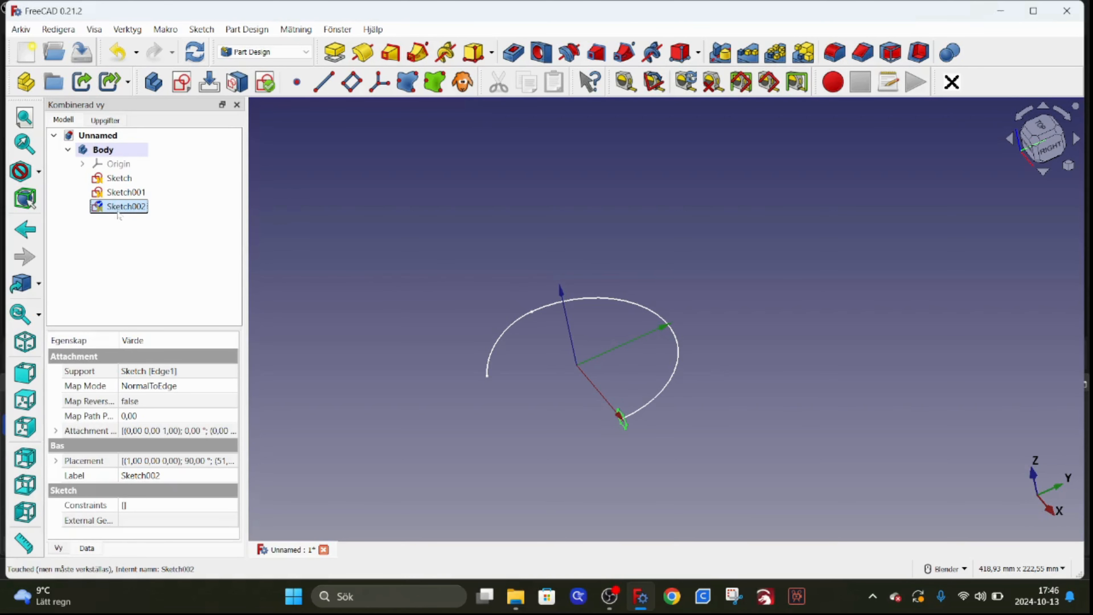
click(417, 52)
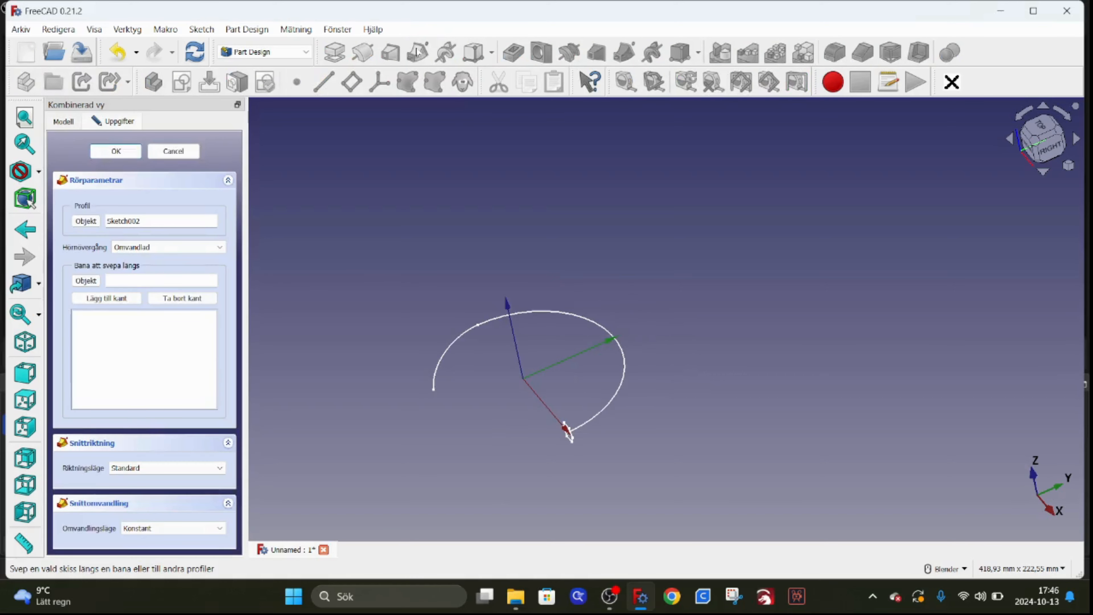
click(110, 300)
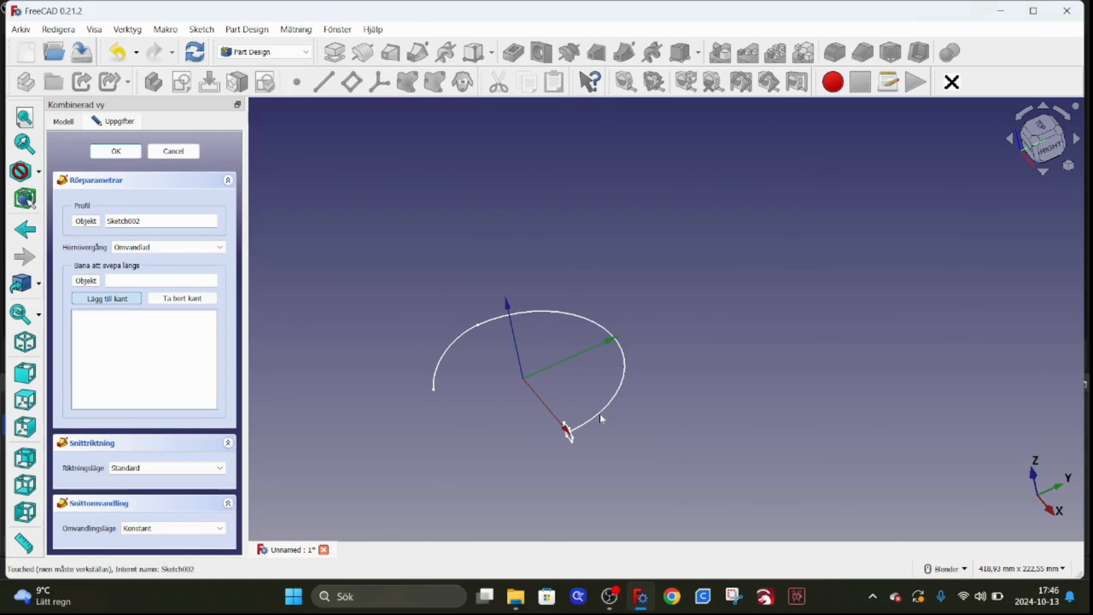
click(625, 390)
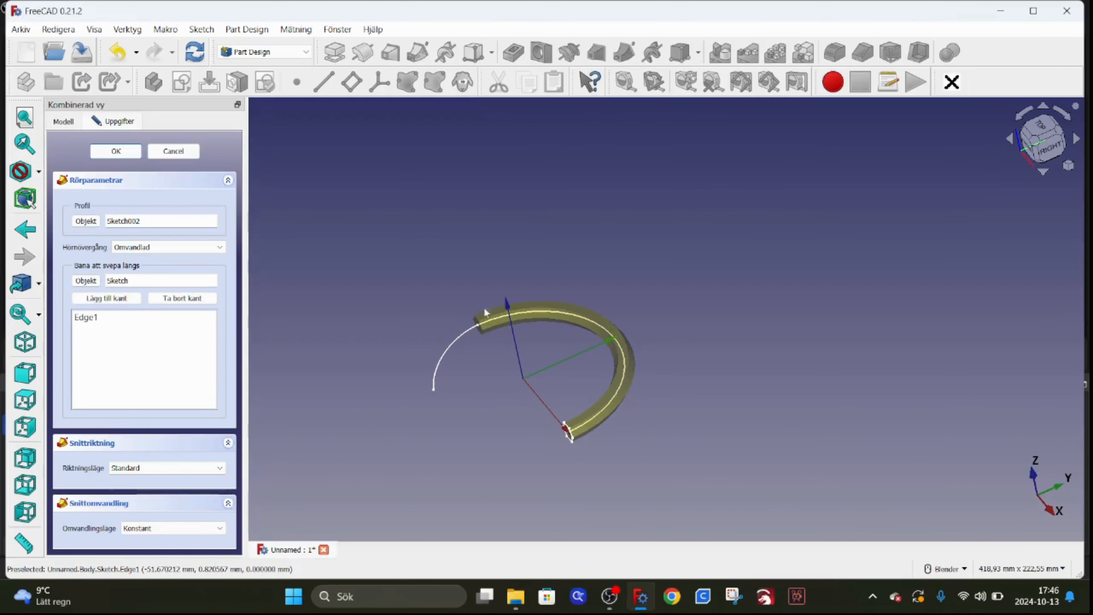
click(122, 303)
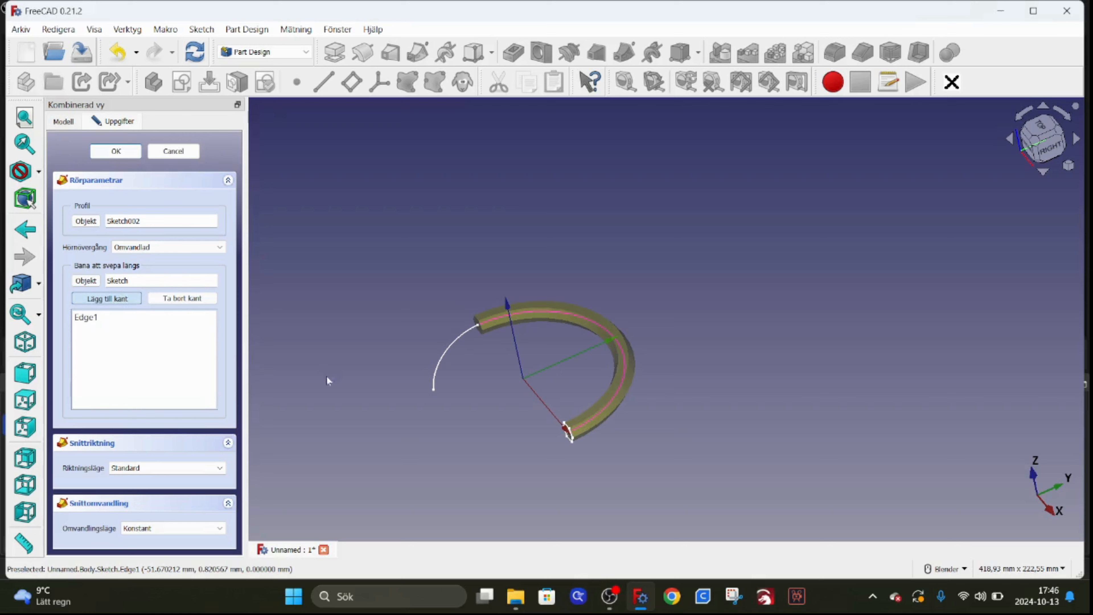
click(443, 361)
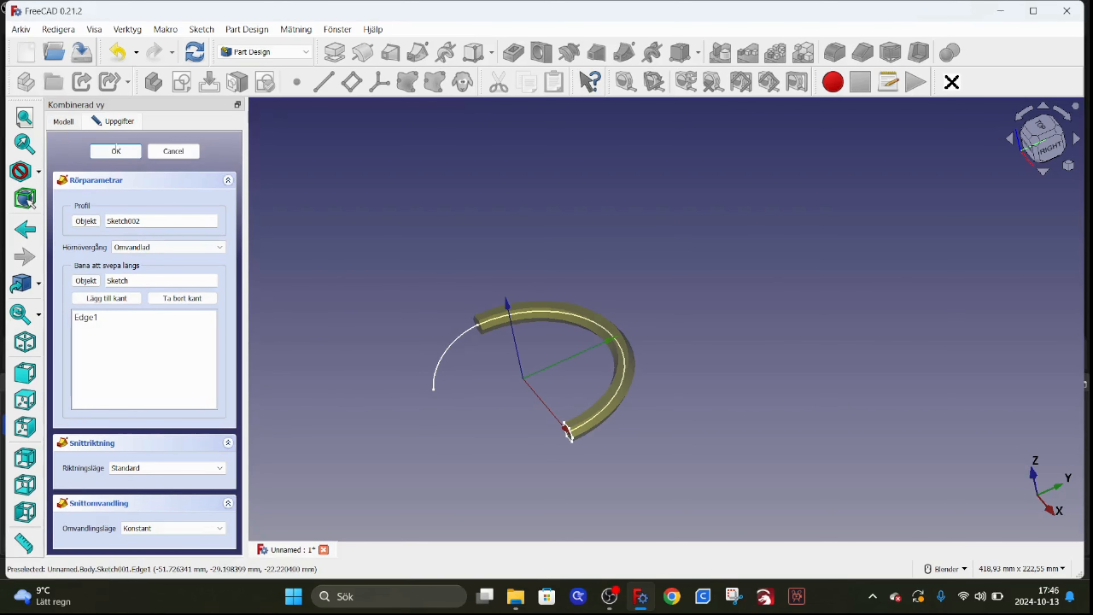
click(192, 153)
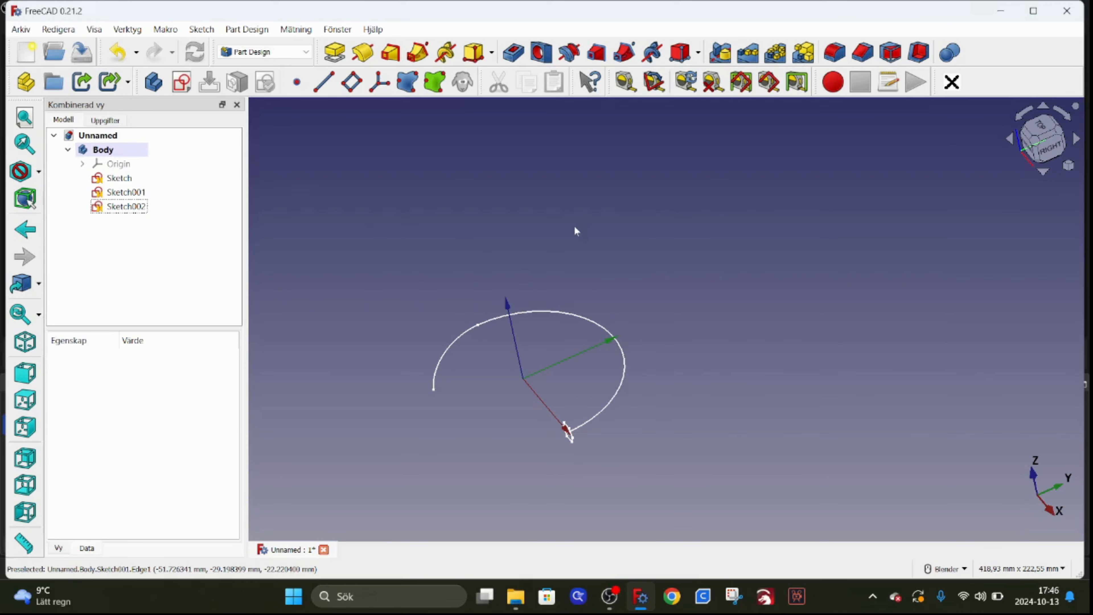
Create one sub-object shape binder from the two arc sketches, Sketch and Sketch001
scroll(574, 227, down, 2)
scroll(561, 265, up, 2)
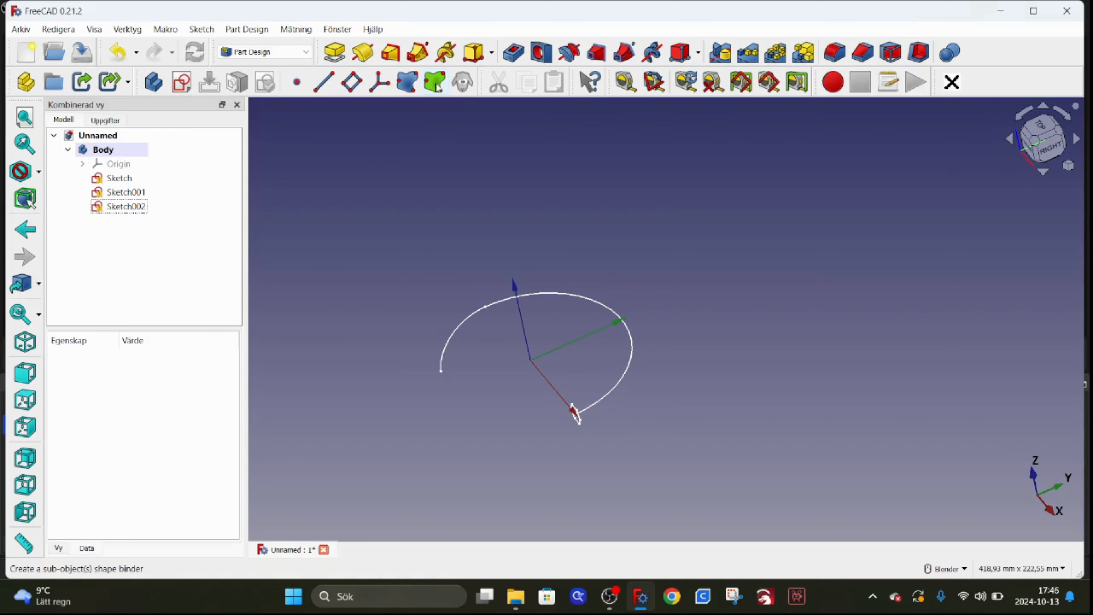
click(124, 181)
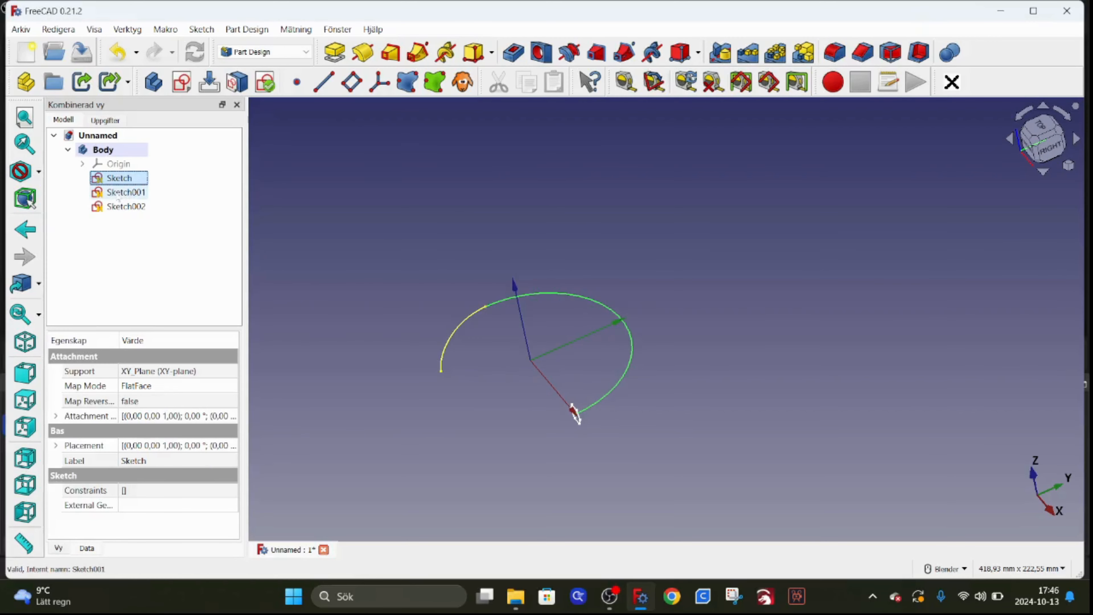
ctrl+click(118, 195)
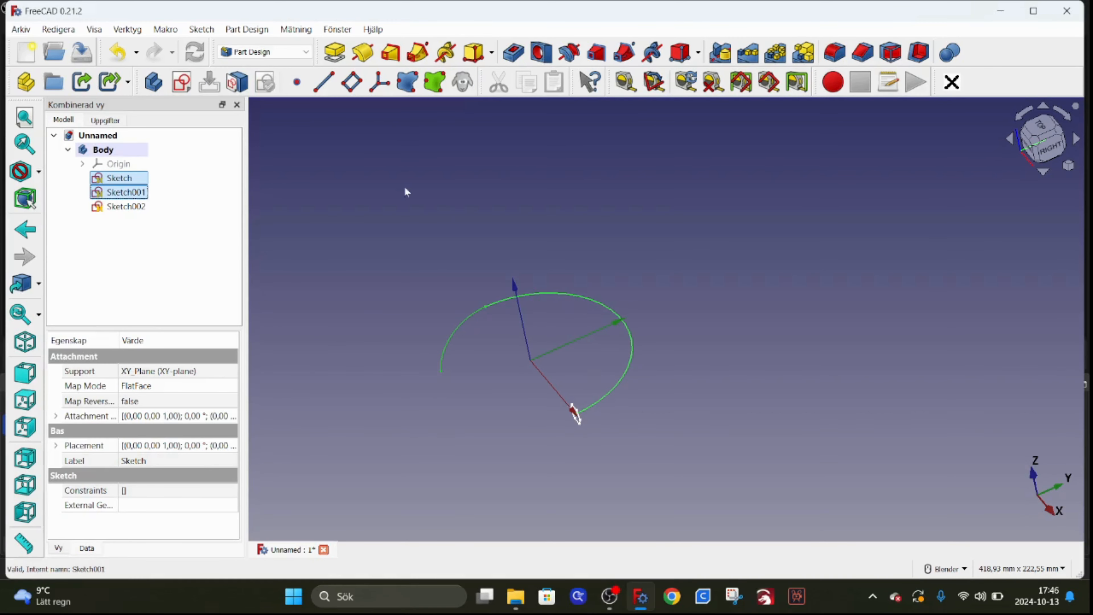
click(436, 83)
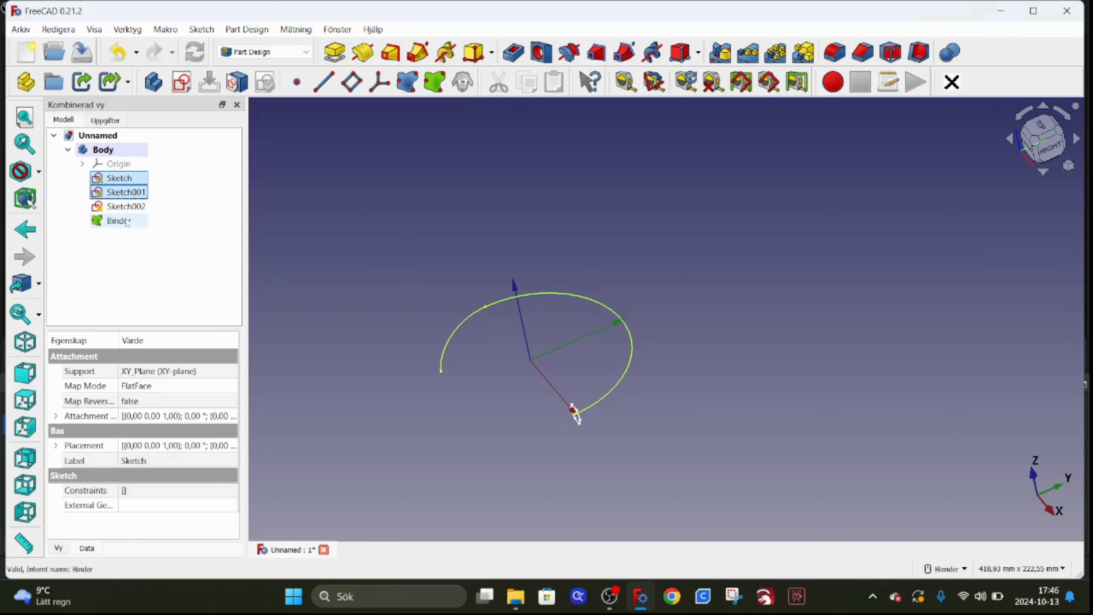
Hide the two original arc sketches, Sketch and Sketch001
click(151, 188)
click(136, 181)
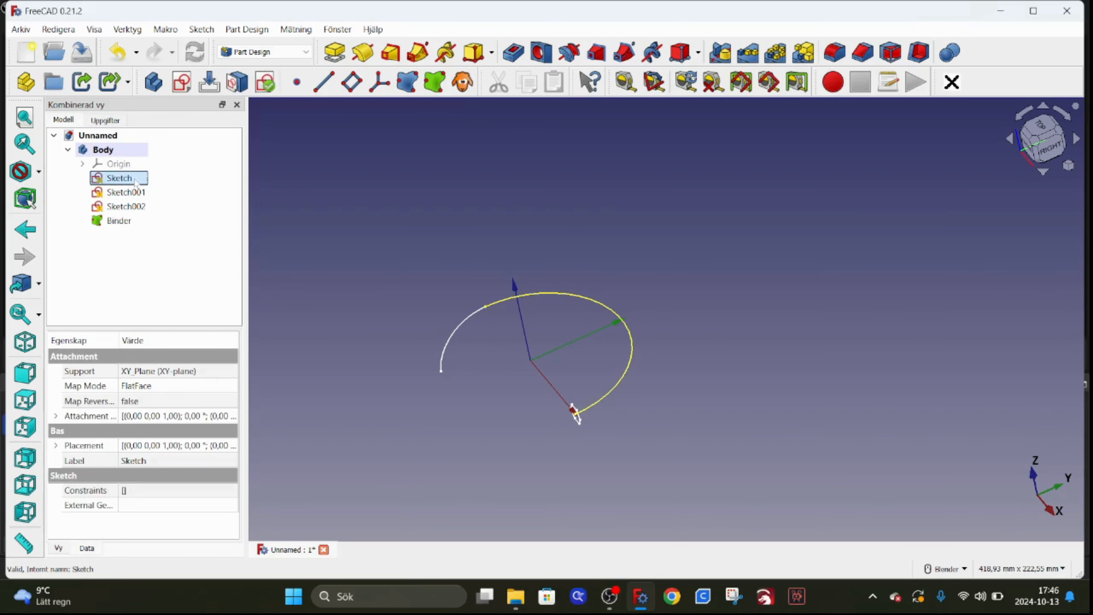
key(space)
click(136, 192)
key(space)
click(562, 435)
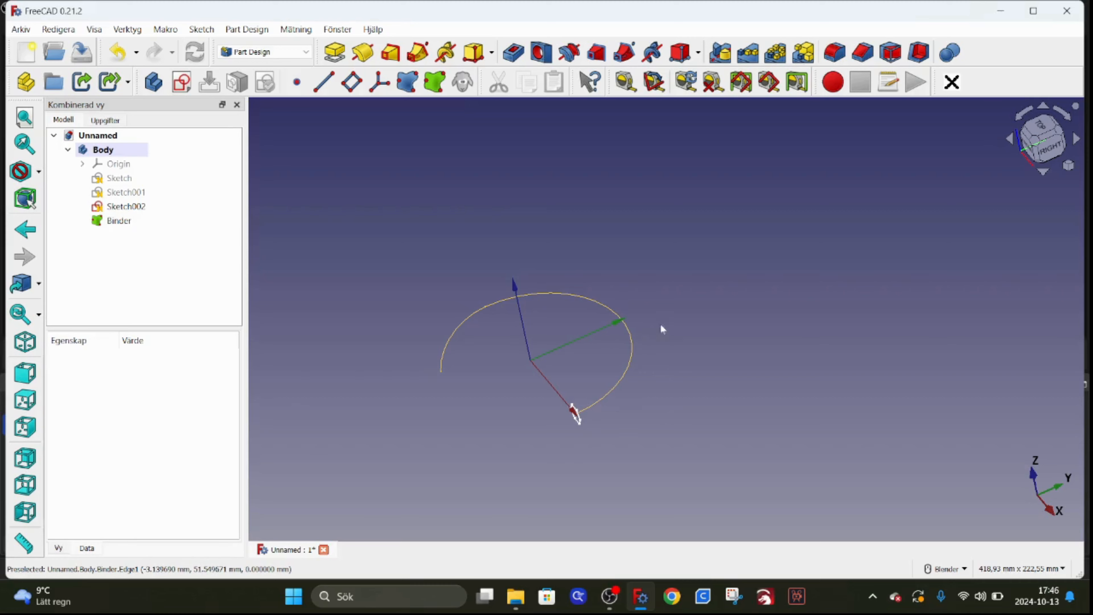
Set up an additive pipe with the hexagon sketch as profile and the whole shape binder as sweep path
click(139, 207)
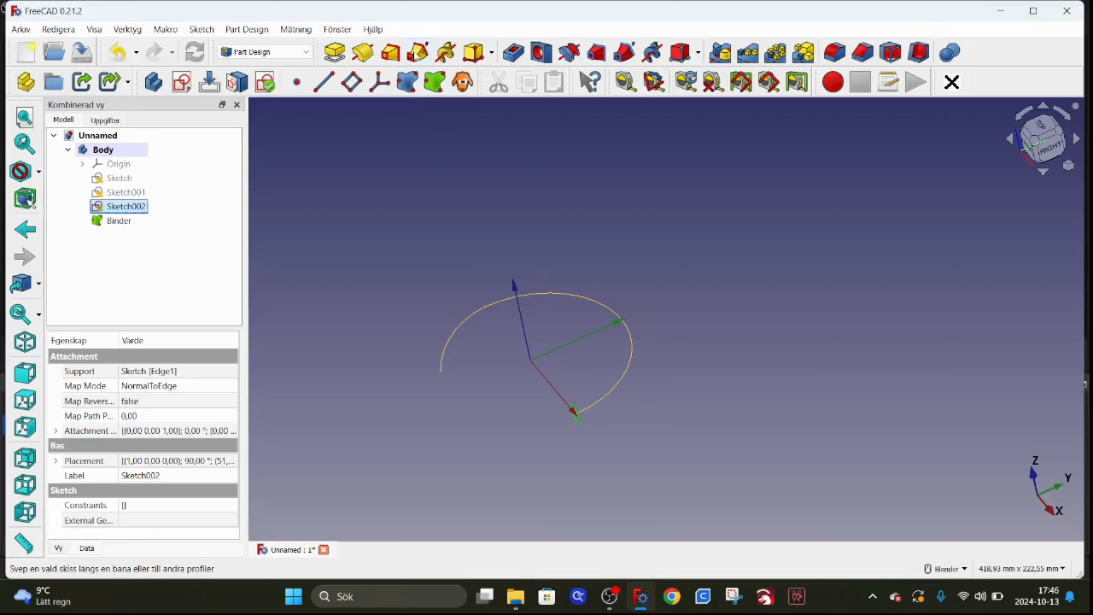
click(417, 53)
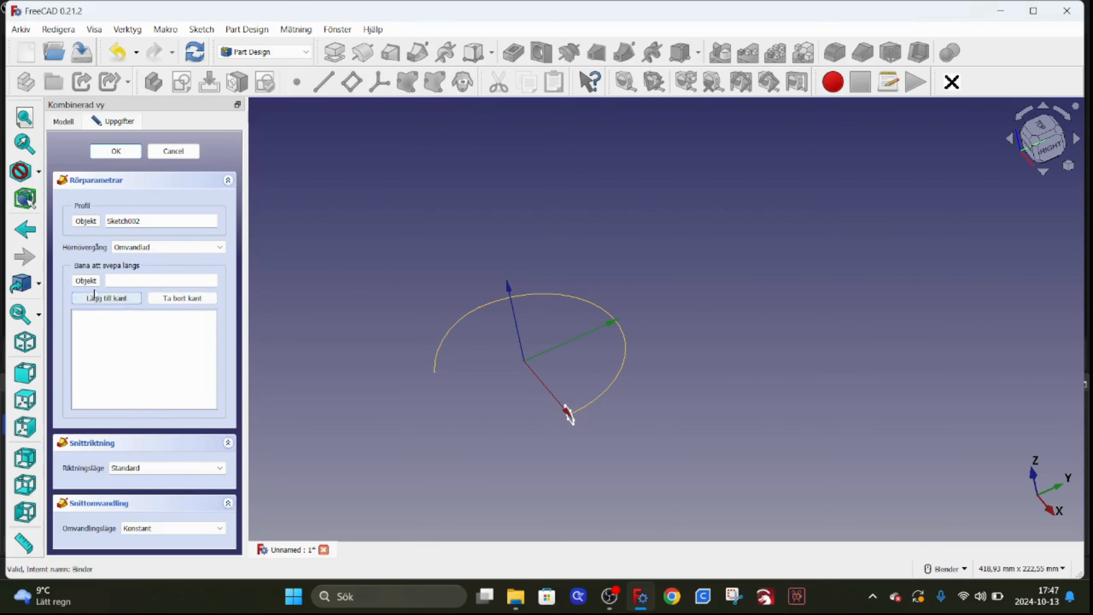
click(88, 281)
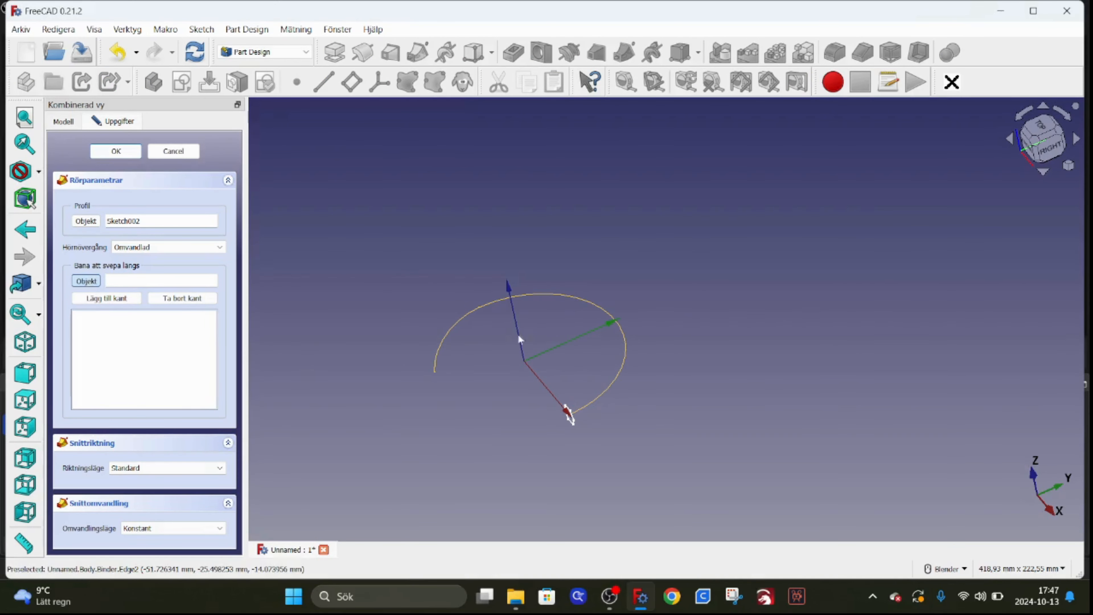
click(577, 302)
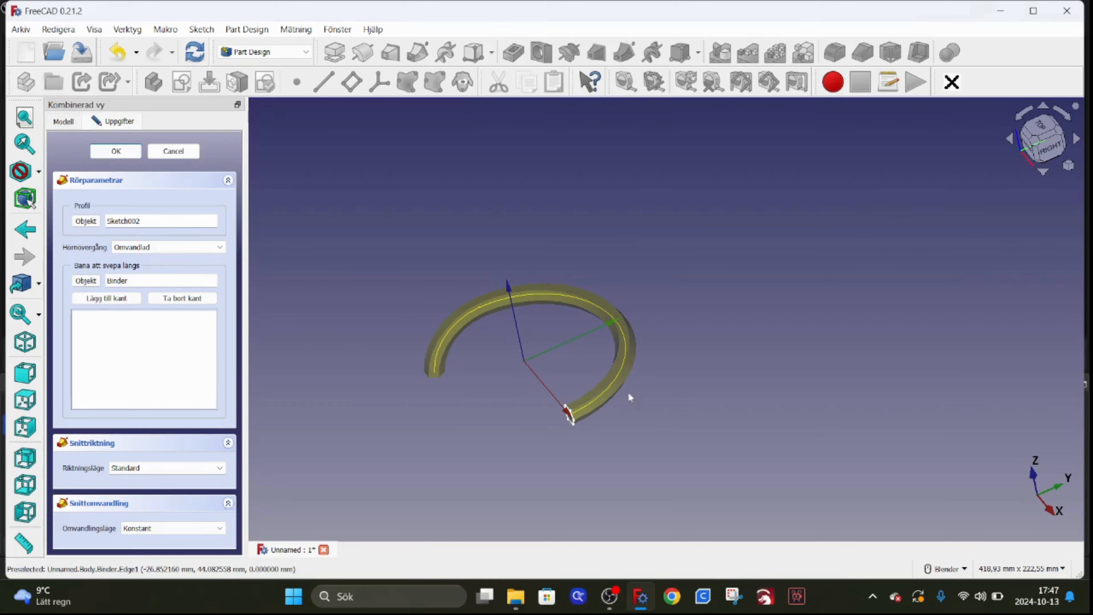
mouse_move(499, 400)
middle_down()
mouse_move(559, 358)
mouse_move(525, 432)
mouse_move(495, 417)
mouse_move(517, 366)
mouse_move(512, 388)
middle_up()
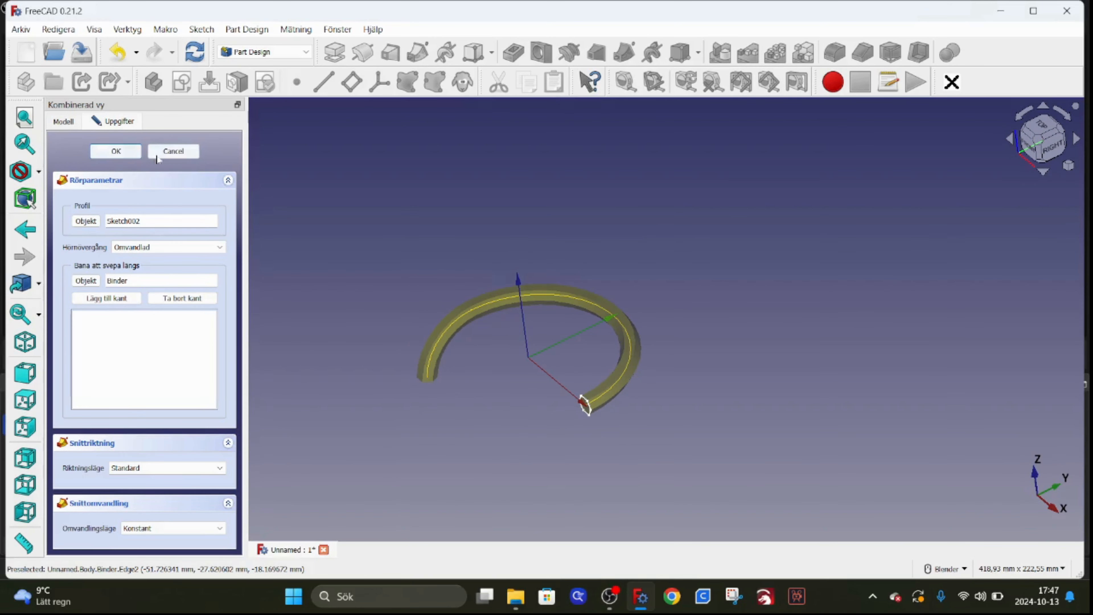
scroll(458, 359, up, 4)
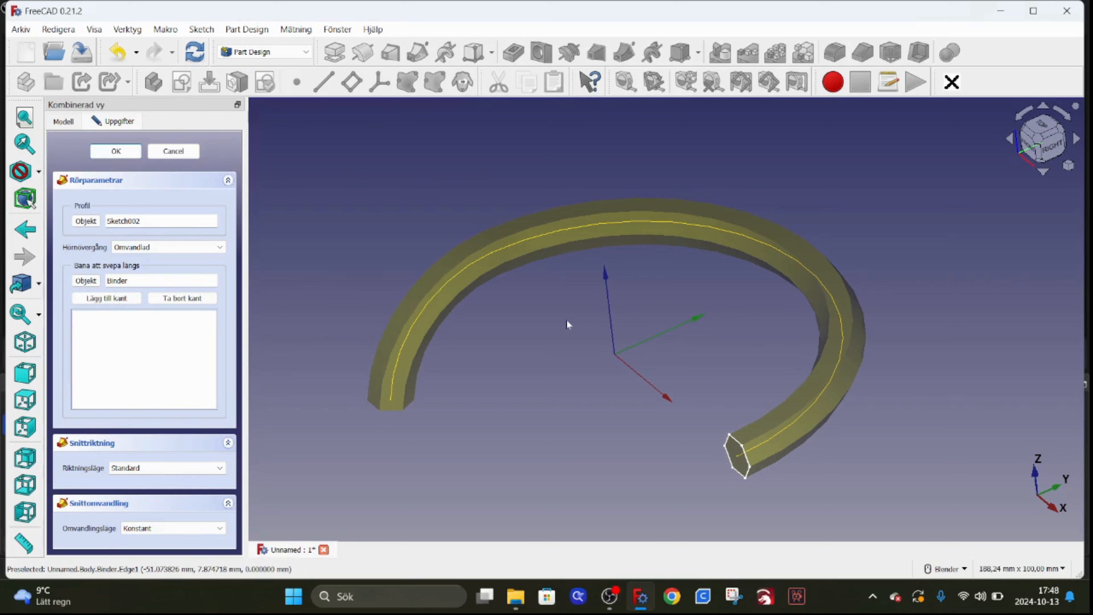
mouse_move(639, 350)
middle_down()
mouse_move(627, 281)
mouse_move(641, 257)
mouse_move(647, 361)
mouse_move(652, 300)
mouse_move(653, 346)
middle_up()
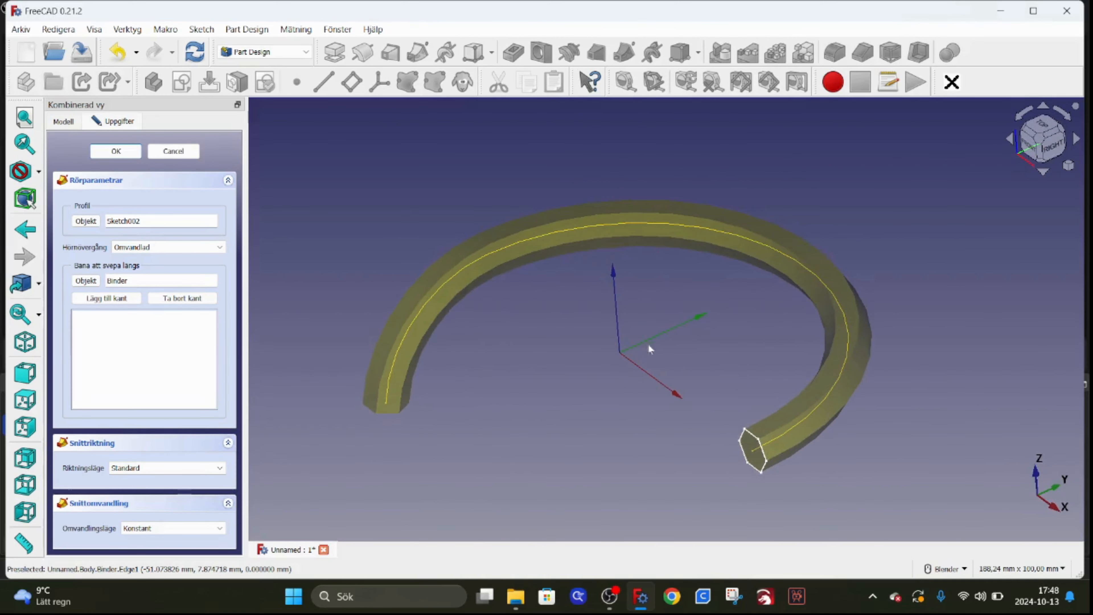
scroll(652, 339, down, 2)
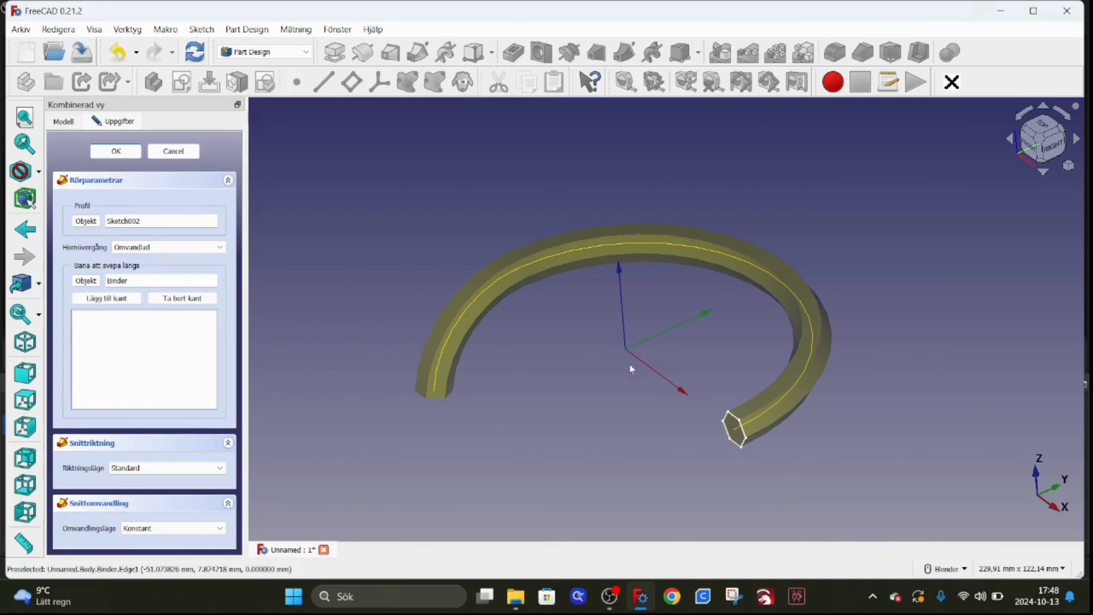
mouse_move(613, 597)
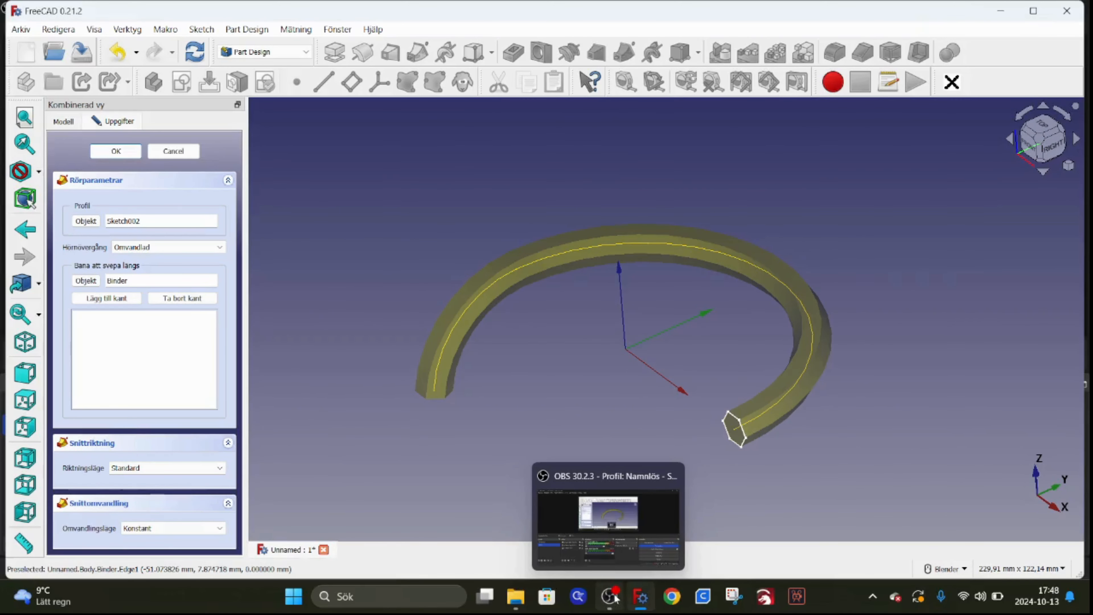